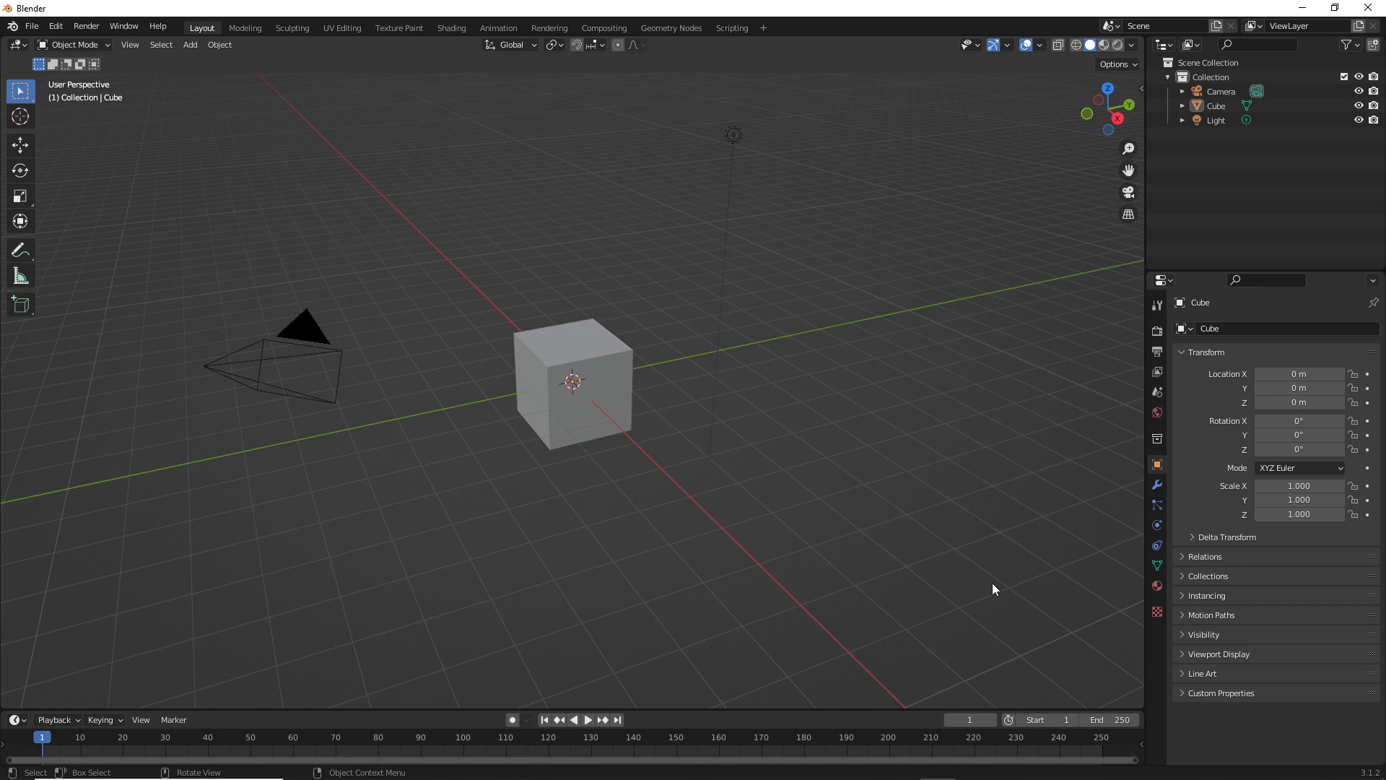
Delete the default camera, light and cube from the scene
click(315, 353)
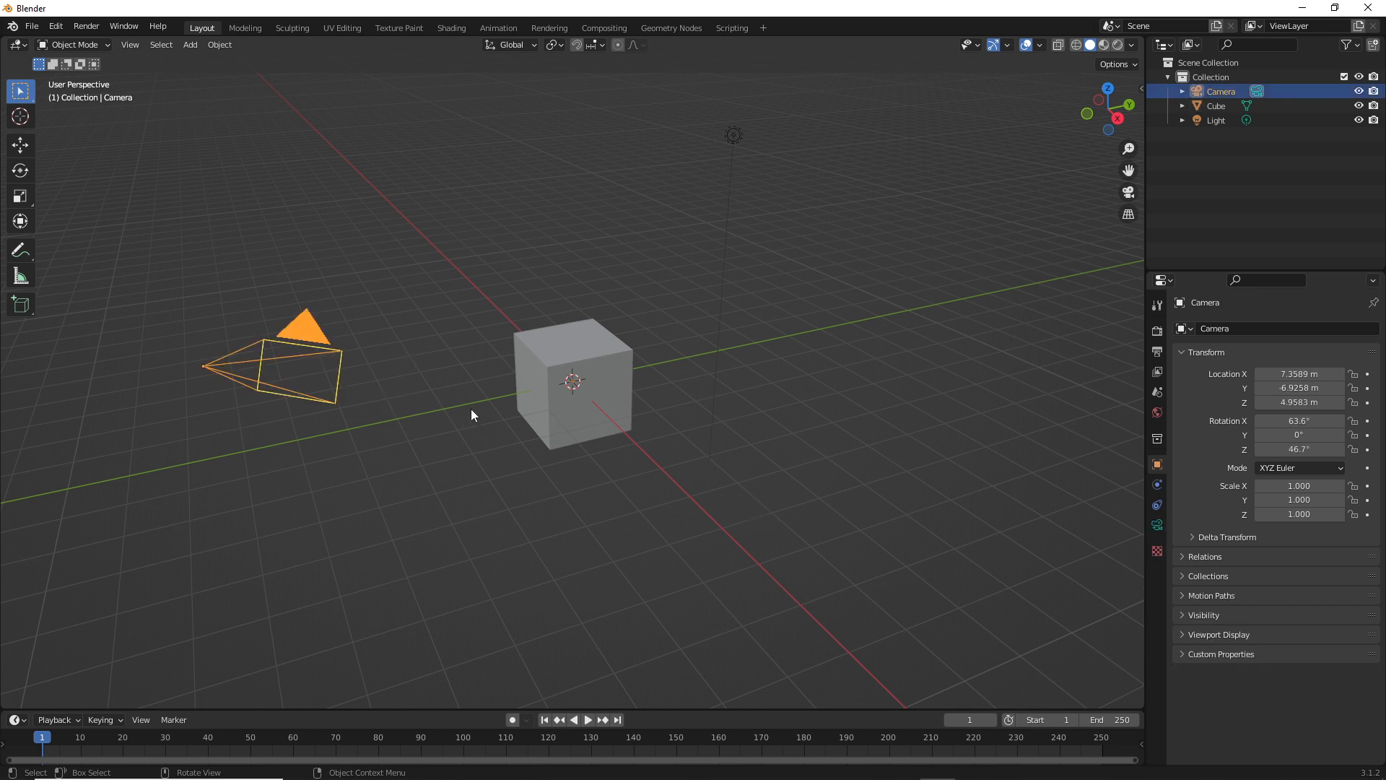
key(Delete)
click(733, 137)
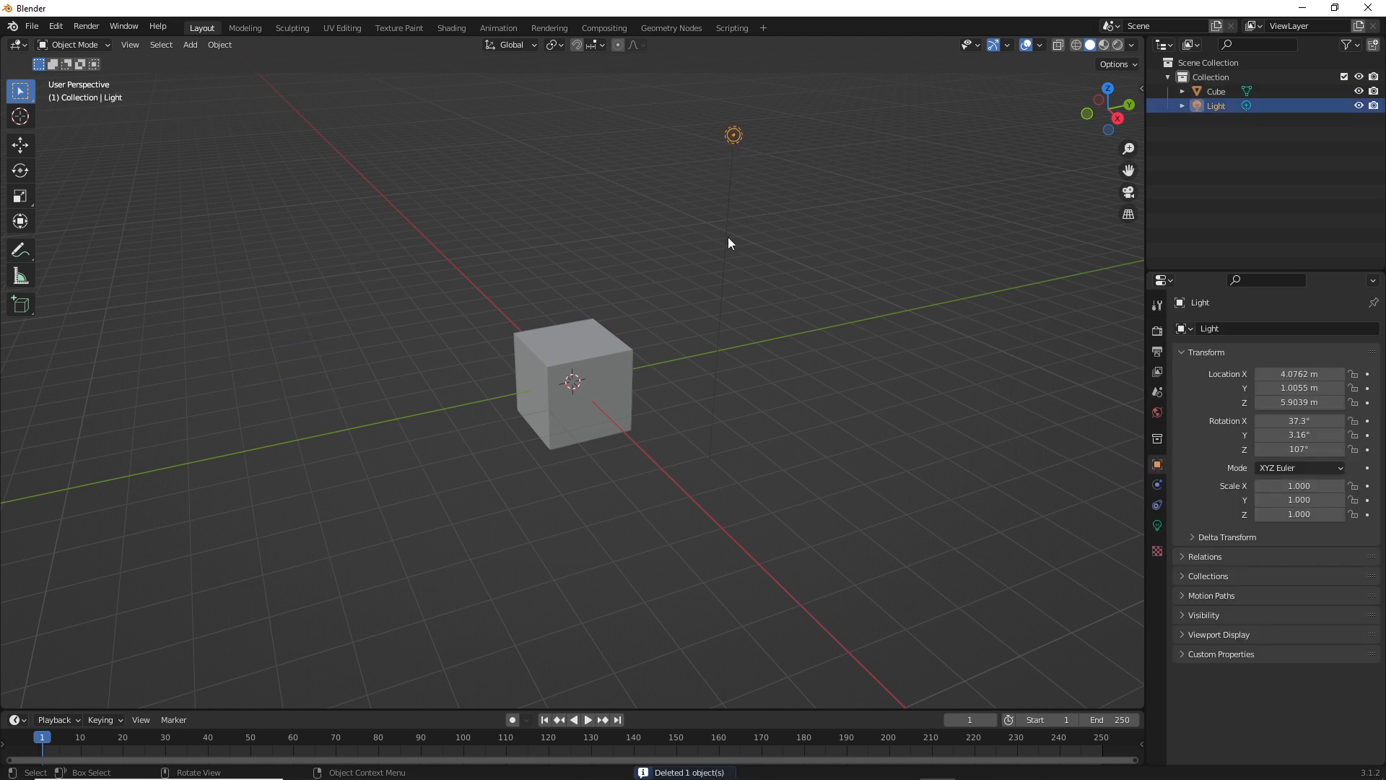
key(Delete)
click(584, 345)
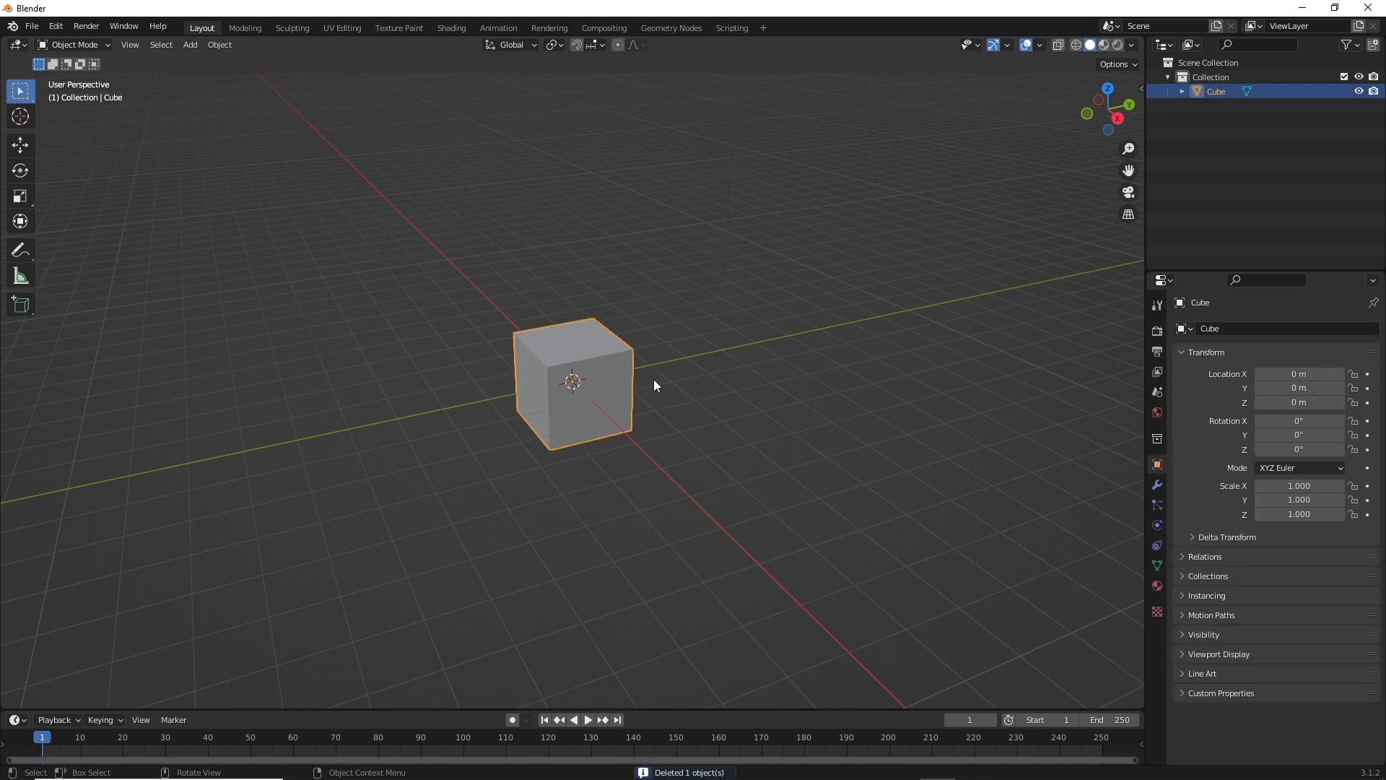
key(Delete)
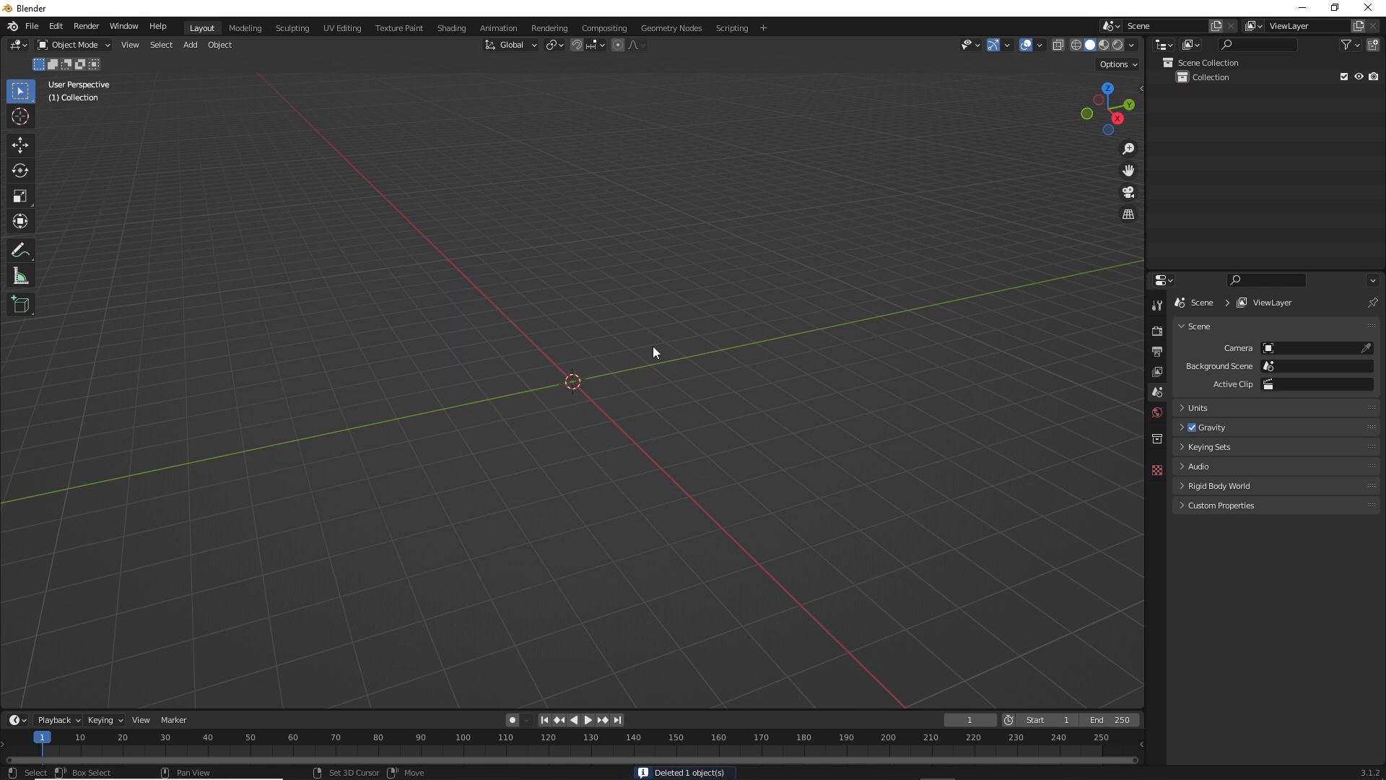
Add a UV sphere with 4 segments and 3 rings at the world origin
key(shift+a)
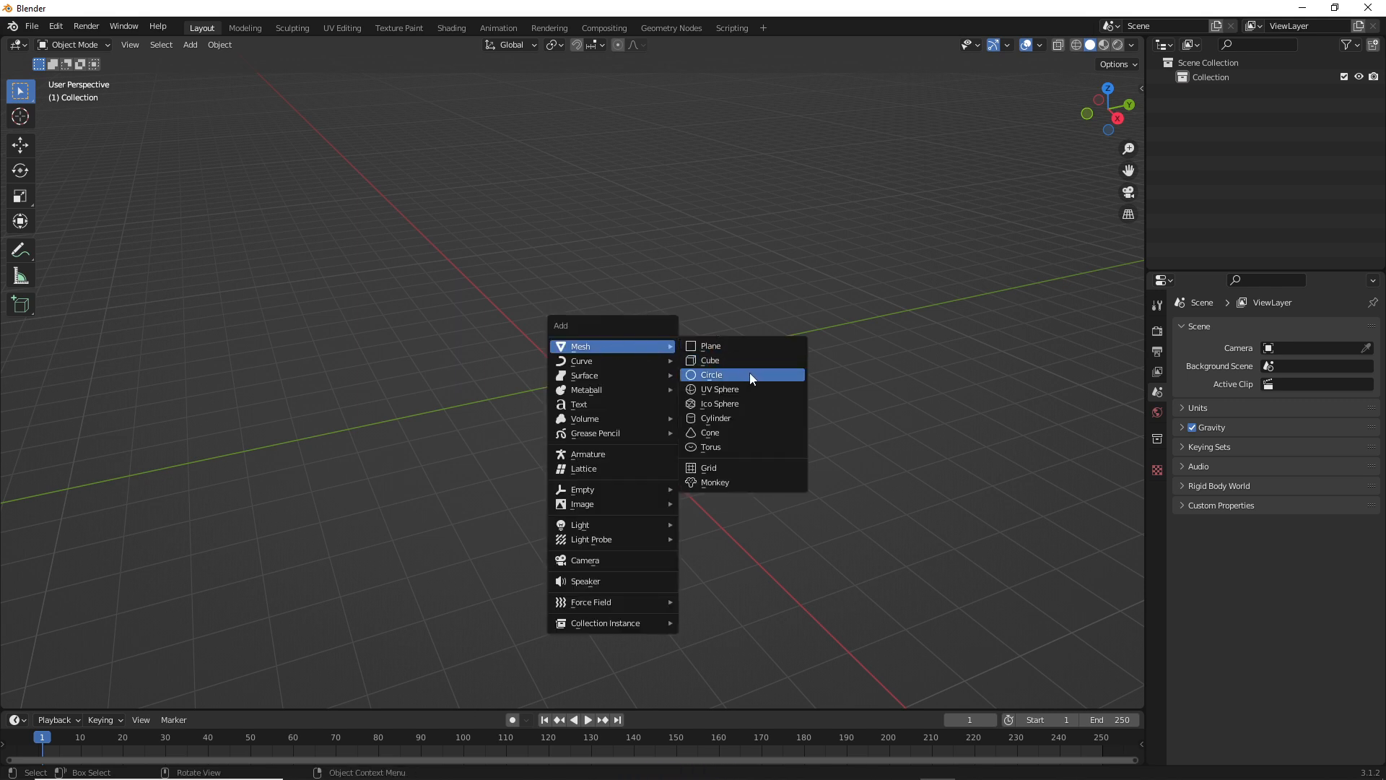
click(738, 393)
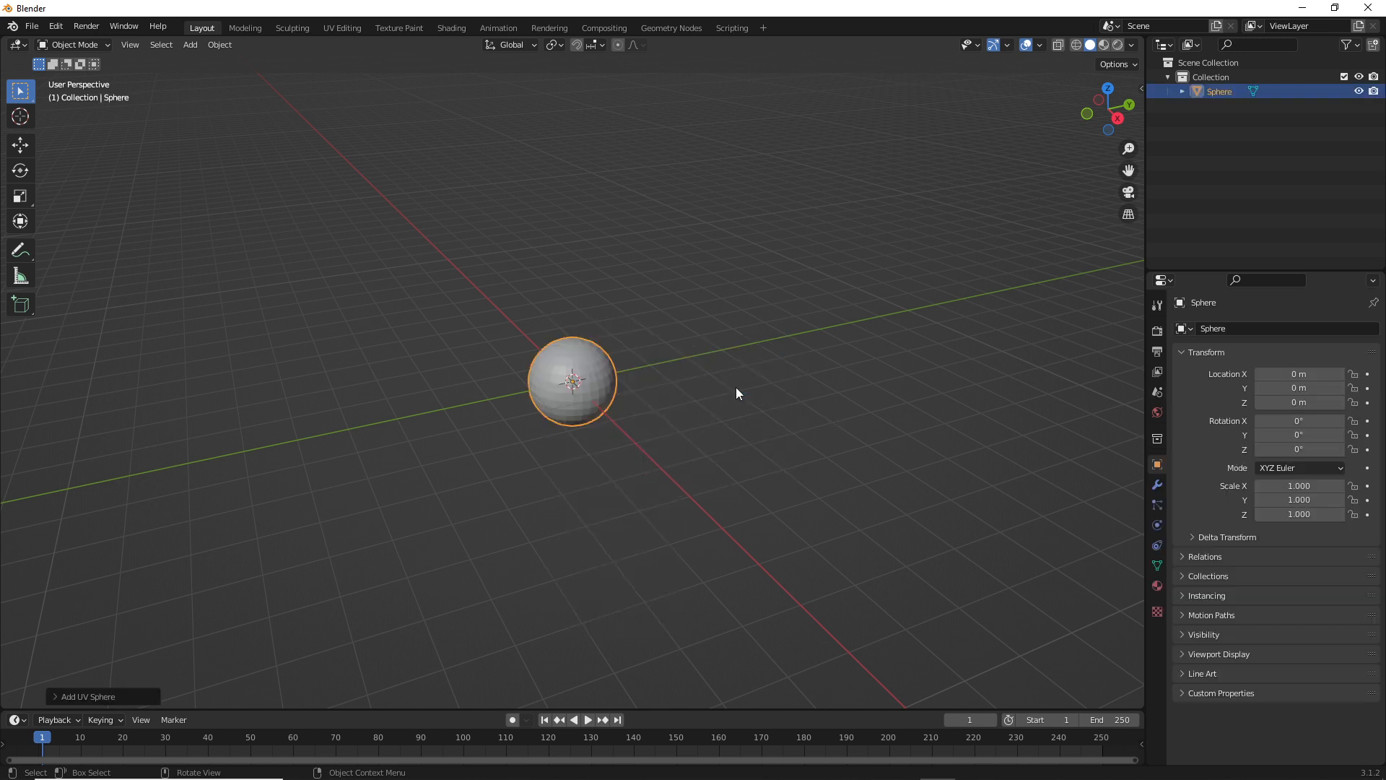
click(88, 696)
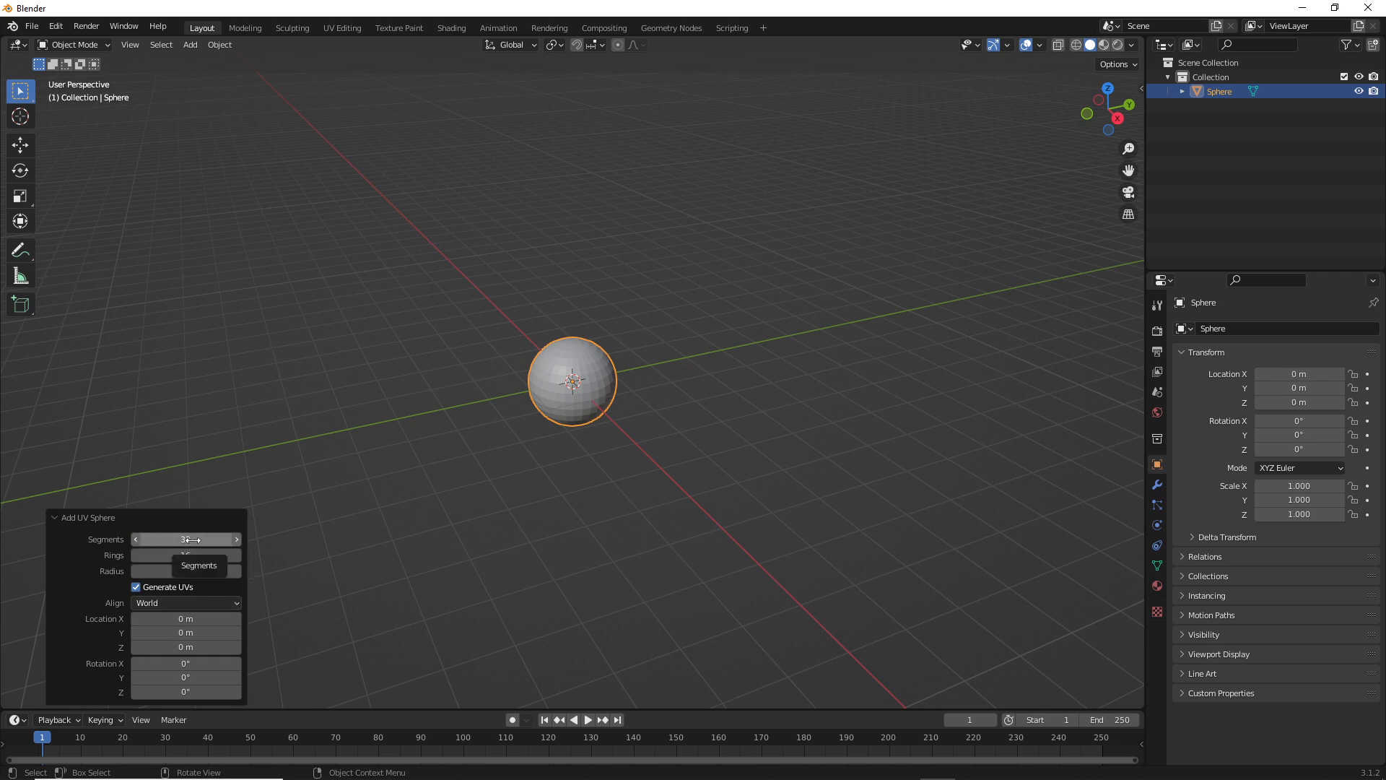
mouse_move(192, 540)
mouse_down()
mouse_move(162, 540)
mouse_move(180, 555)
mouse_up()
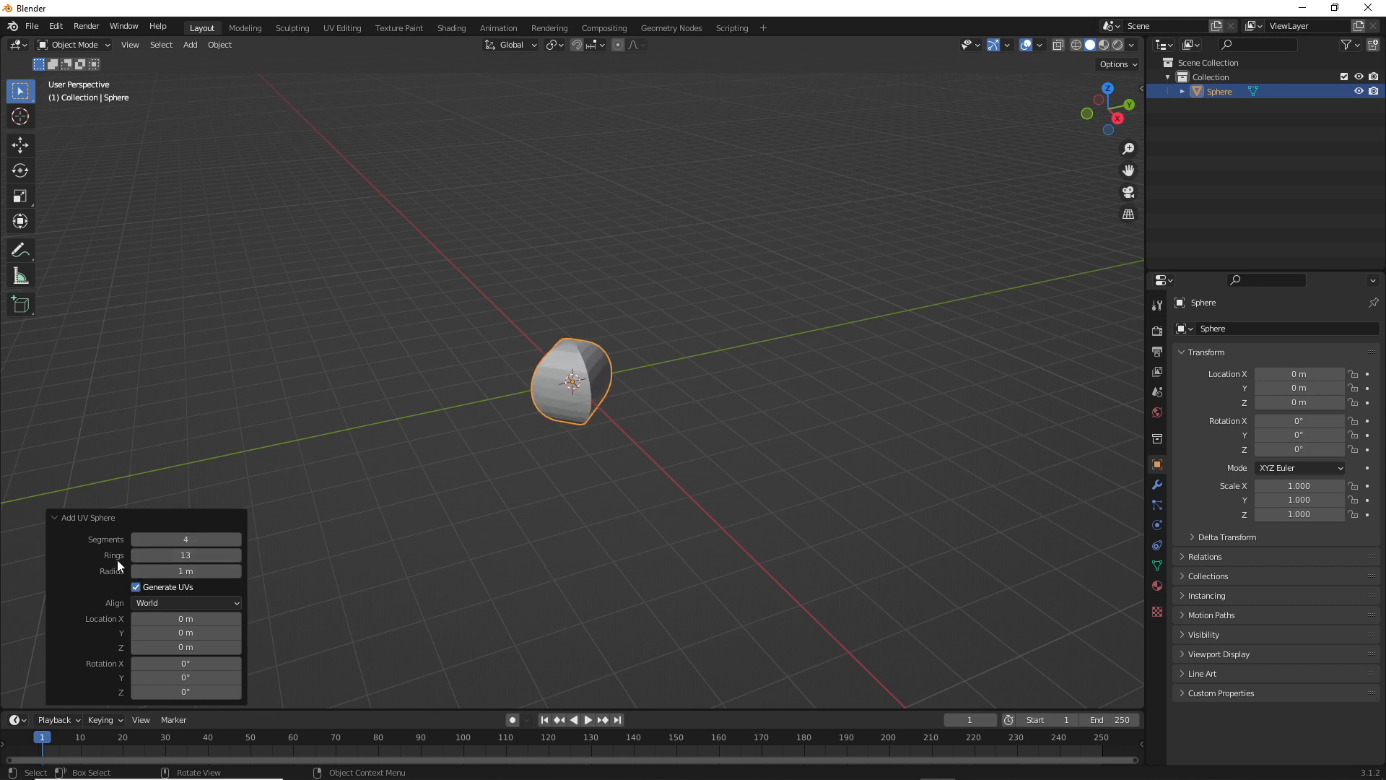
drag(133, 553, 94, 554)
scroll(556, 469, up, 7)
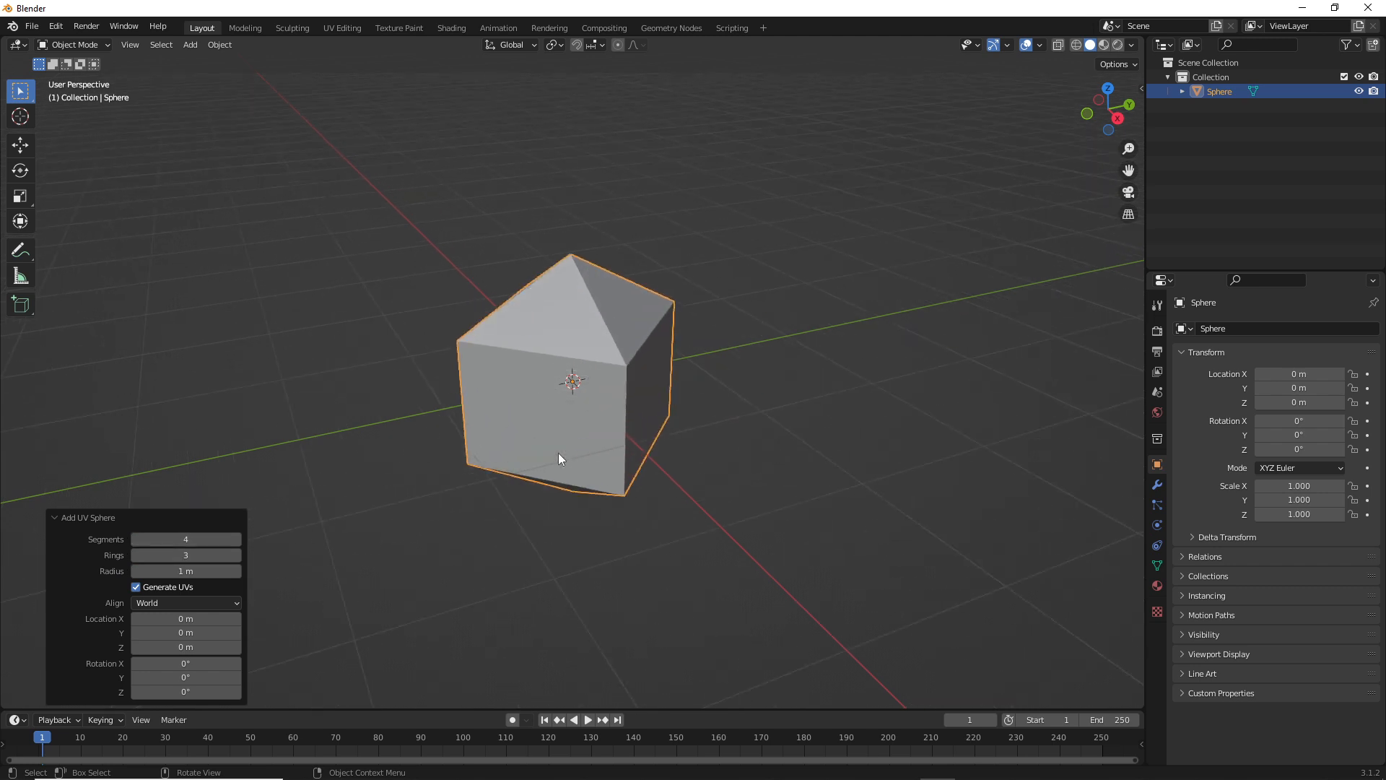
middle_drag(559, 475, 495, 455)
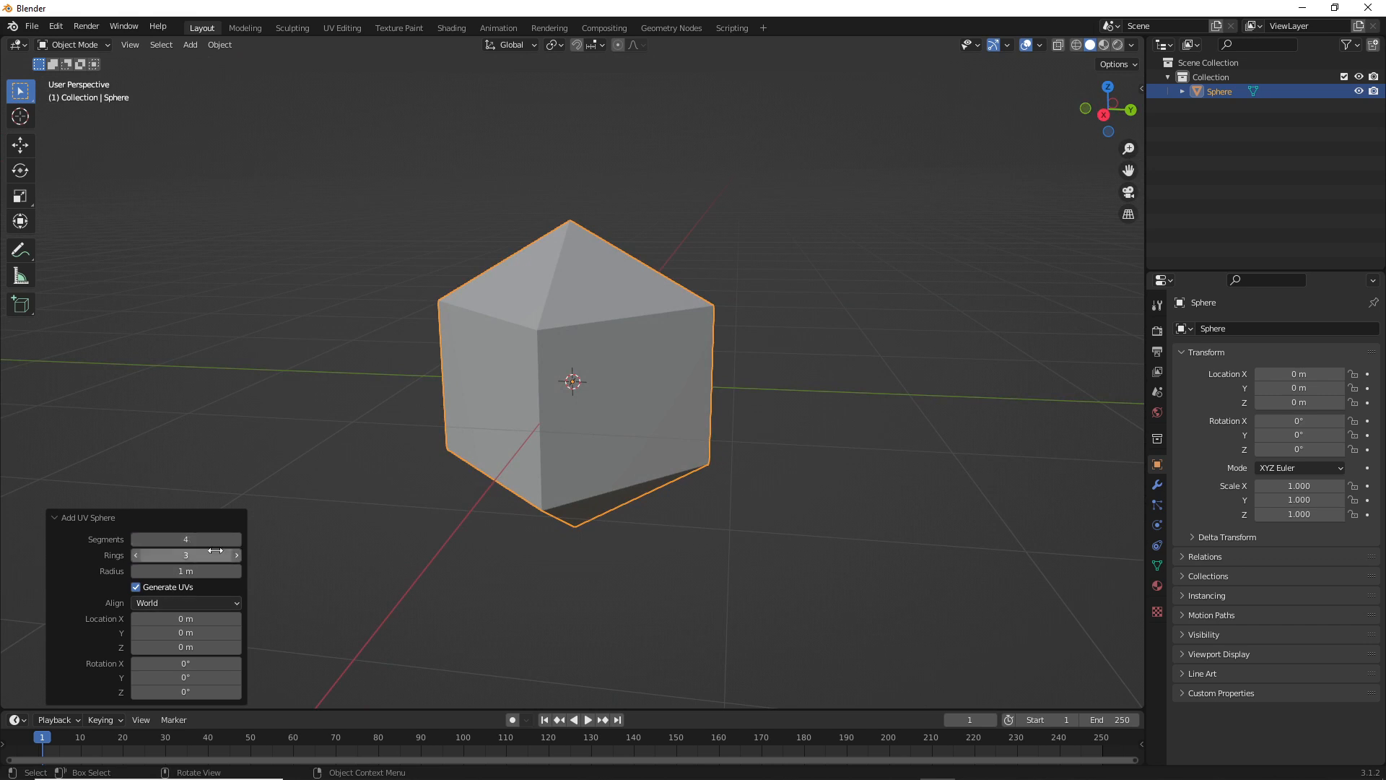
Raise the UV sphere's segment count to 28 and look at the shape from several sides
drag(171, 539, 198, 535)
middle_drag(648, 466, 742, 456)
scroll(607, 477, down, 3)
drag(204, 537, 196, 536)
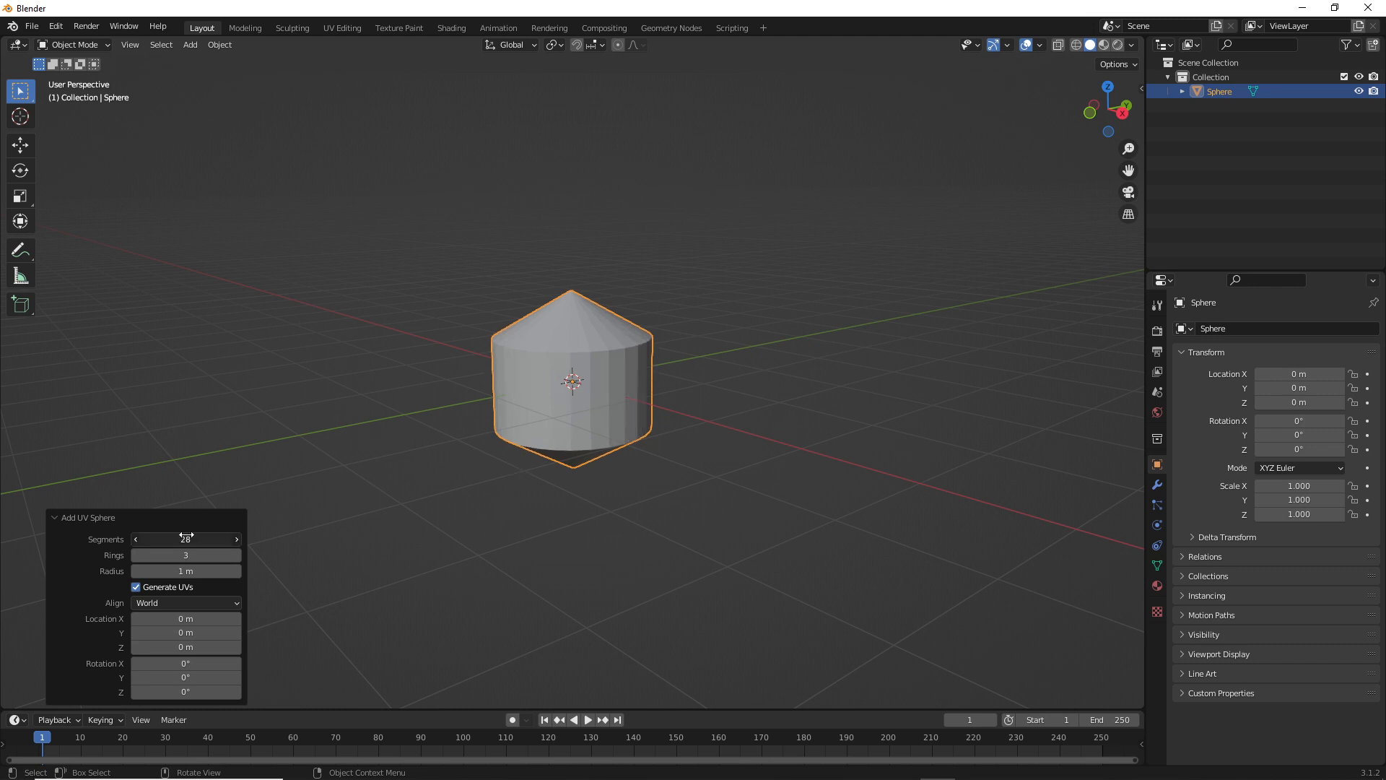
middle_drag(633, 487, 558, 452)
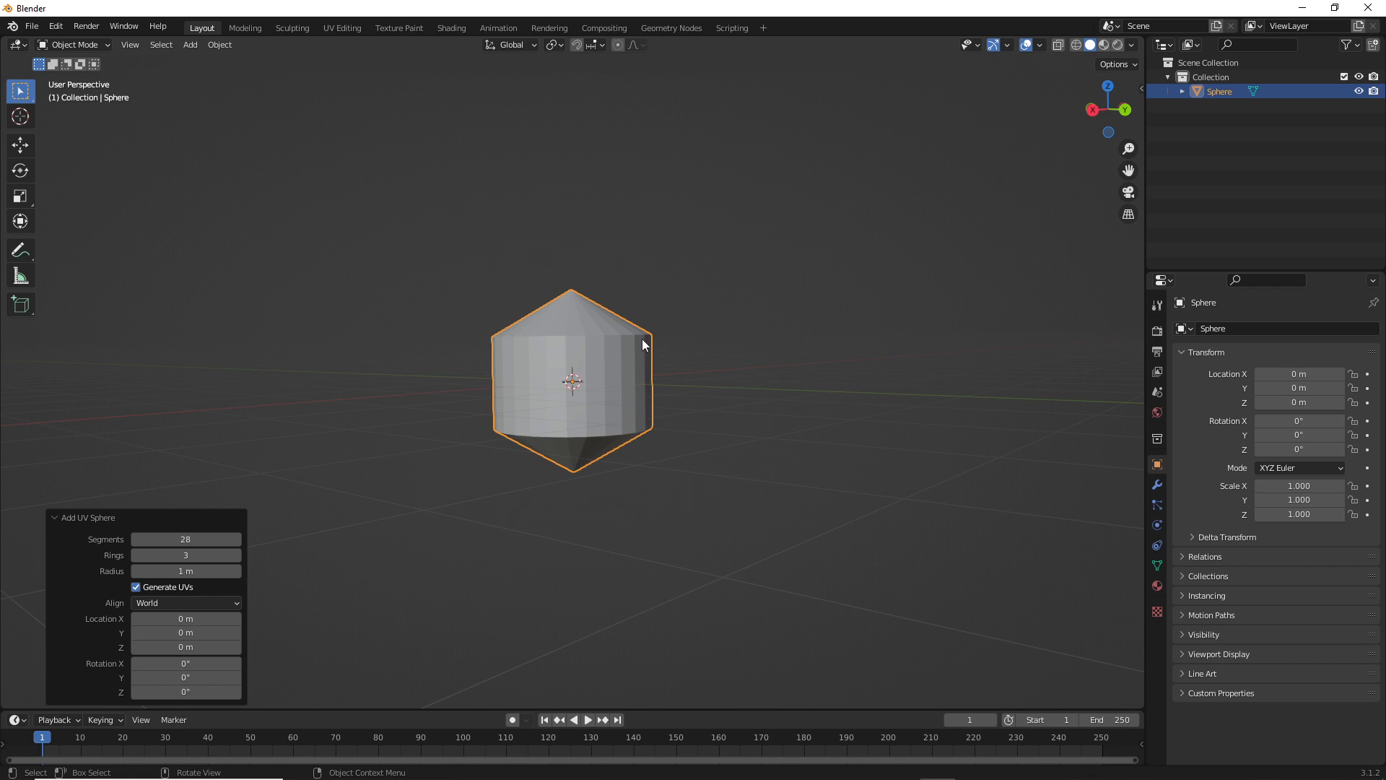
middle_drag(643, 340, 620, 367)
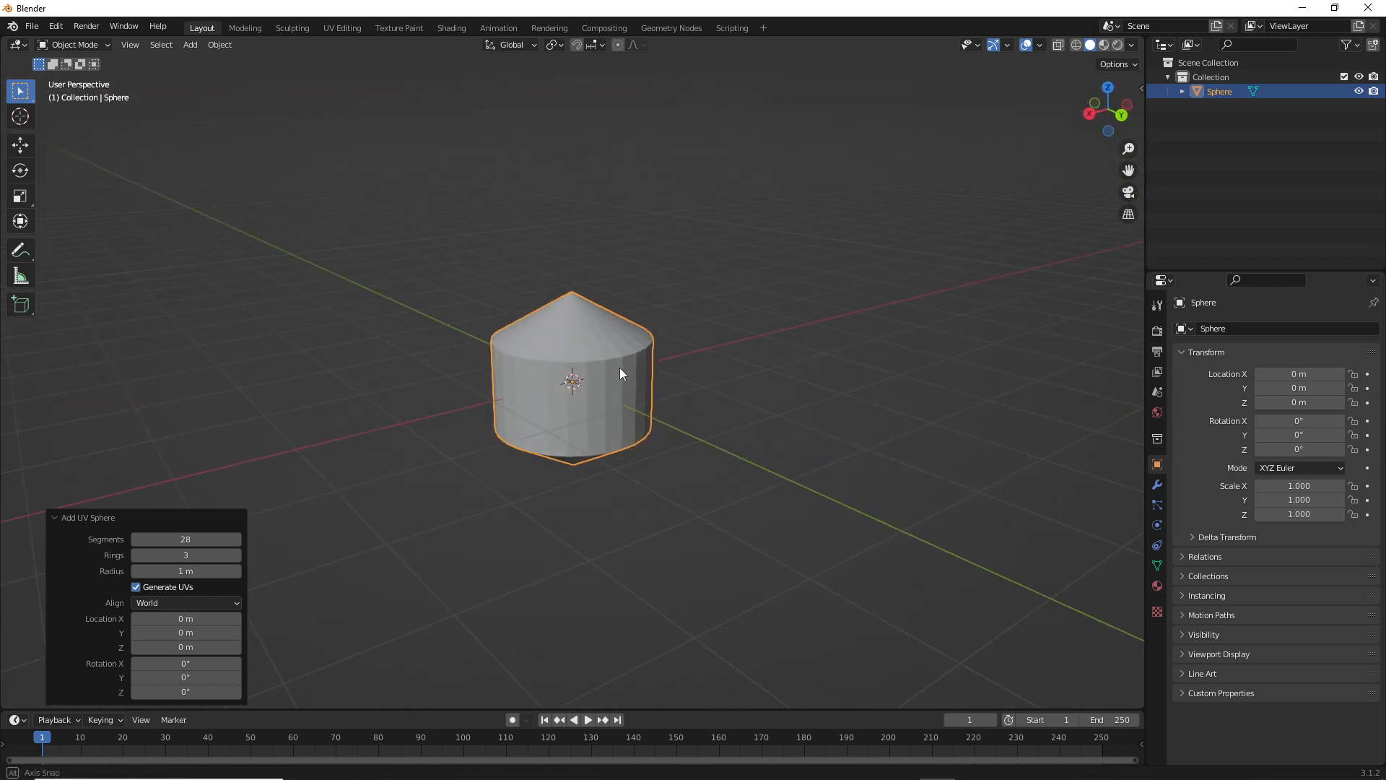
click(440, 574)
click(597, 333)
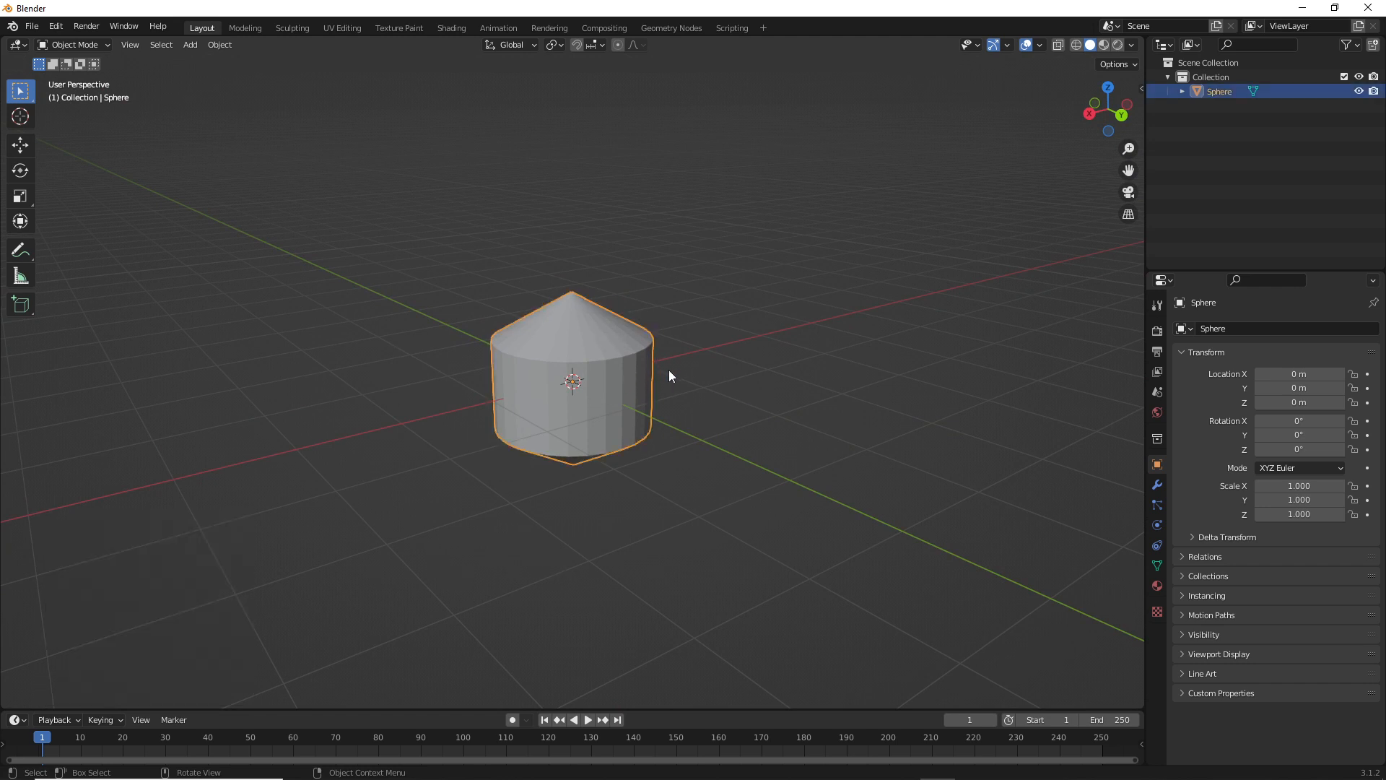
middle_drag(668, 374, 600, 365)
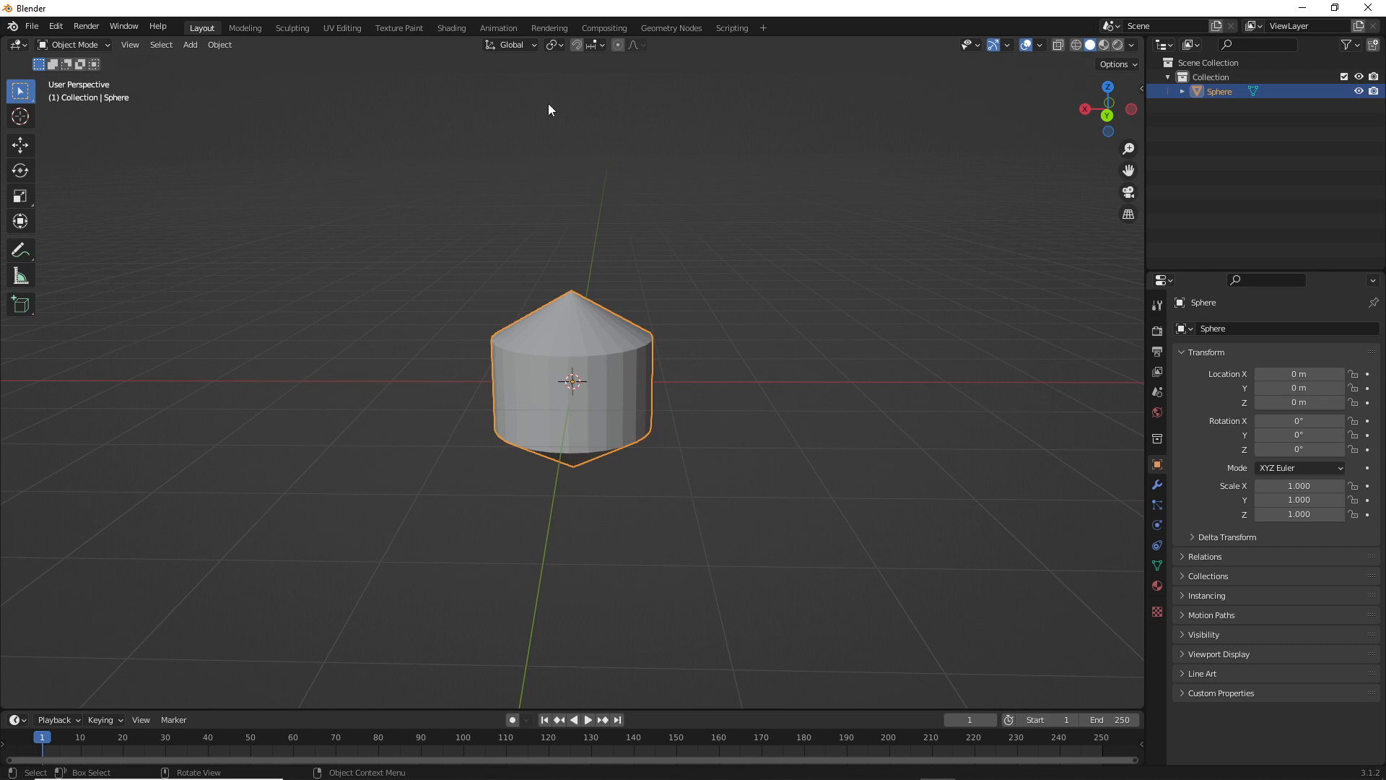
In the Shading workspace, create a new material for the sphere and add the image texture TestScreenshotPalette1.PNG to it
click(439, 26)
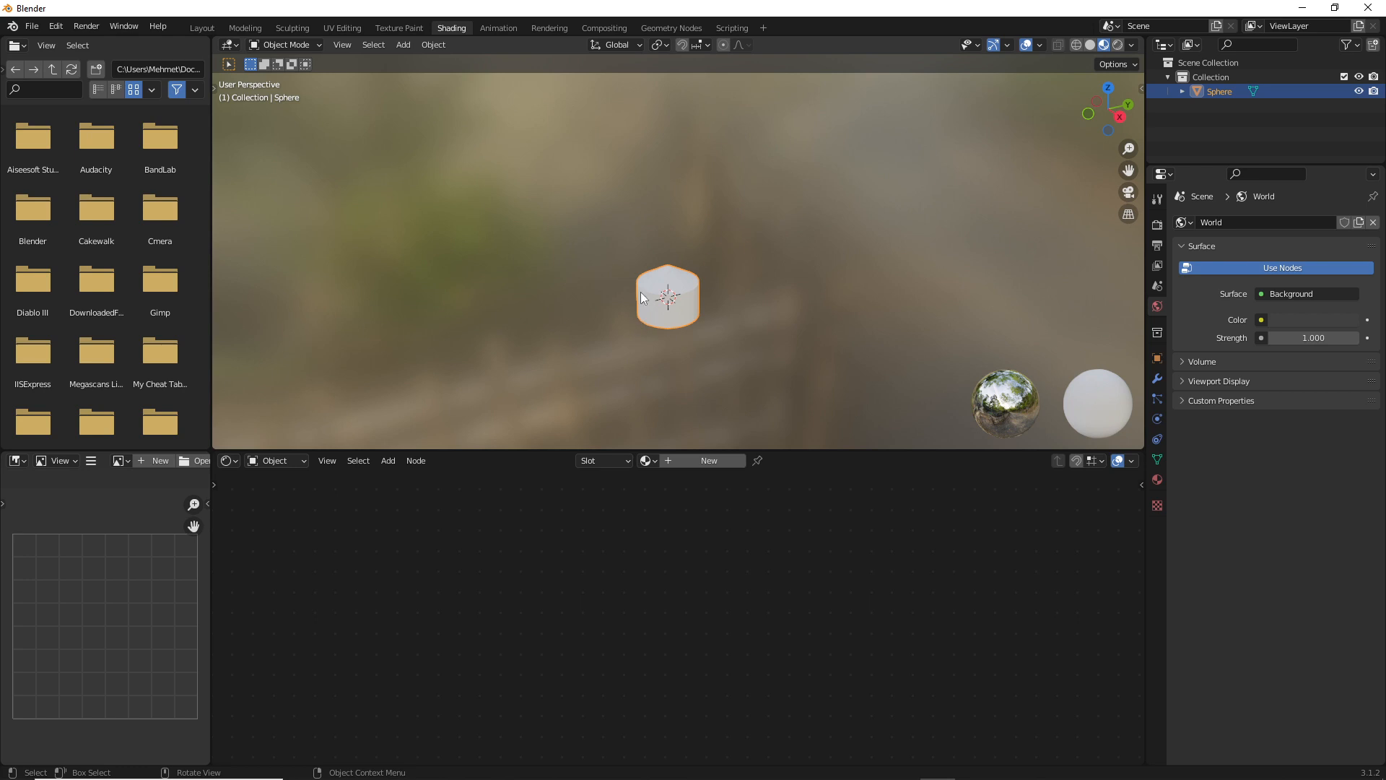
click(694, 462)
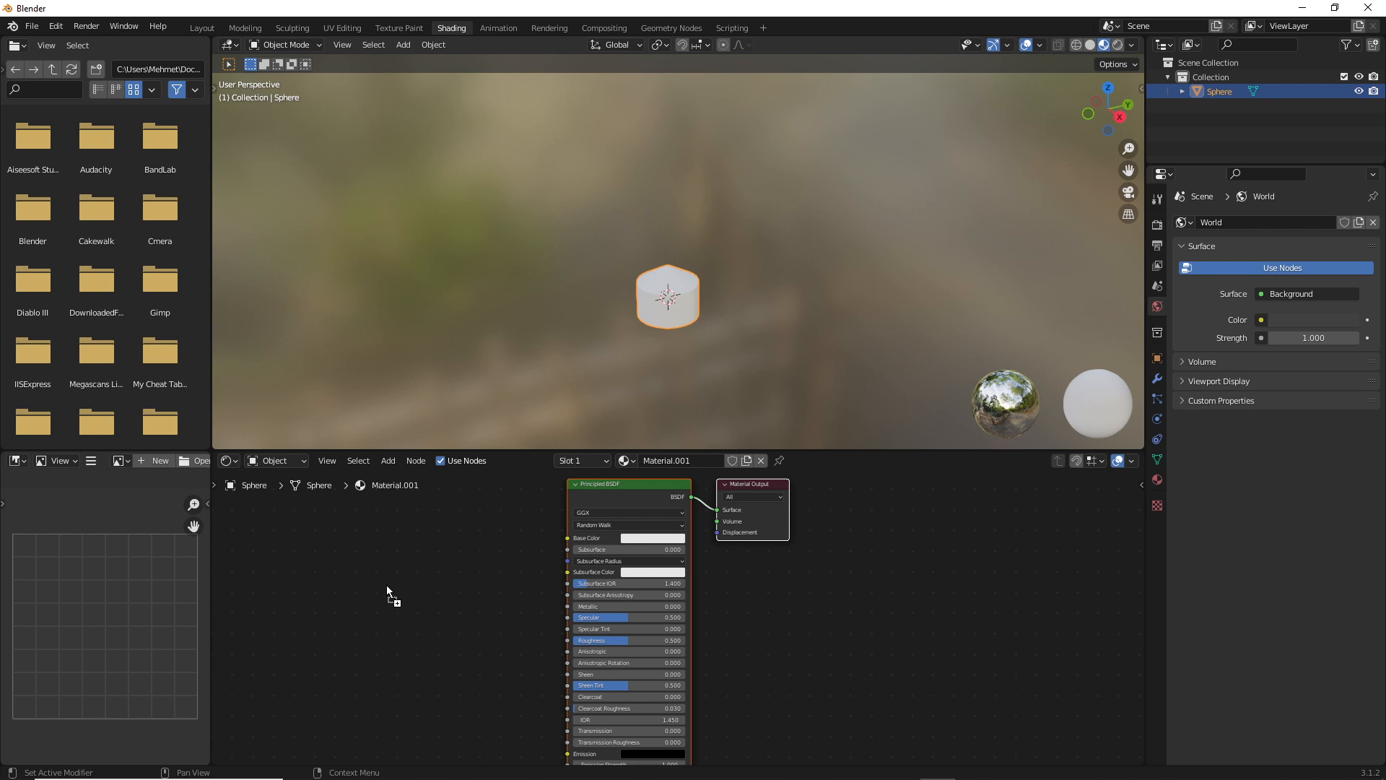
drag(357, 591, 419, 549)
scroll(526, 549, up, 2)
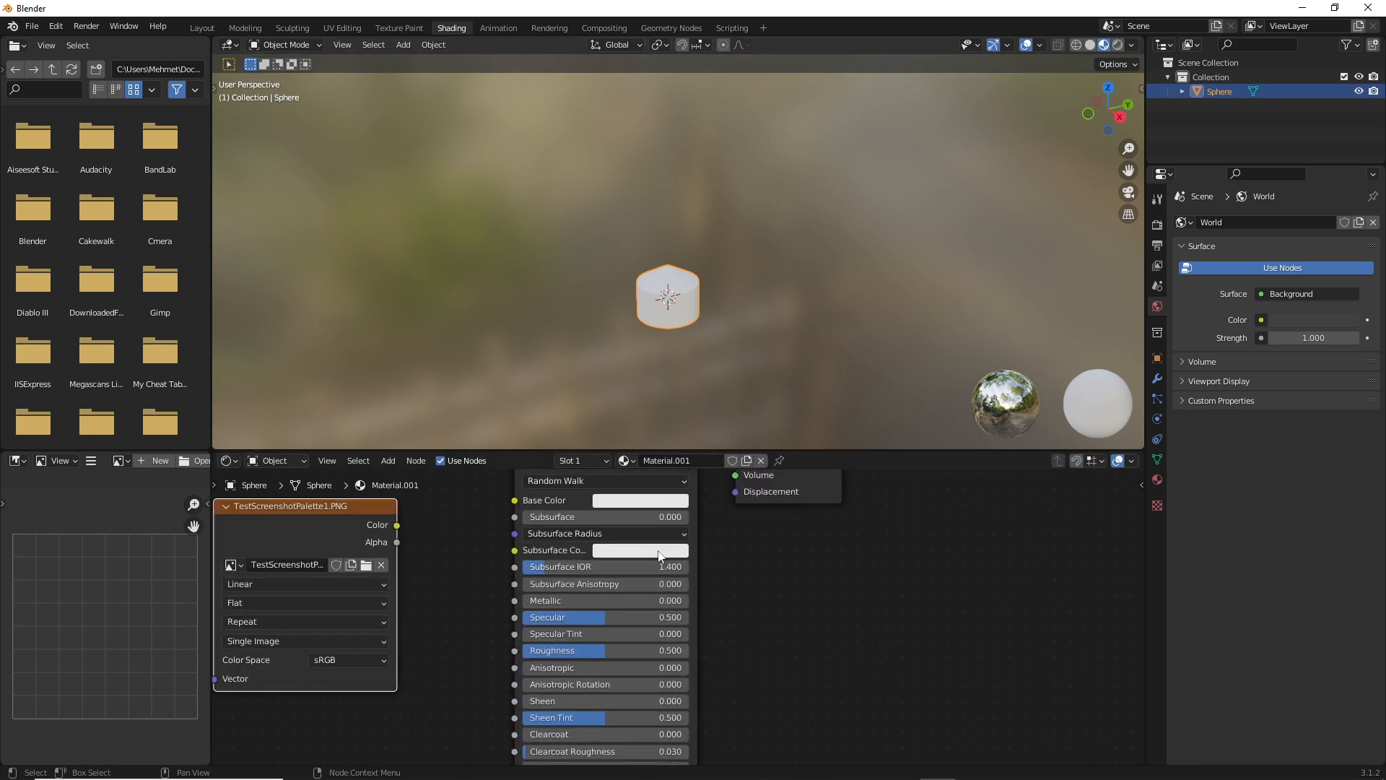
Connect the palette image texture's Color output to the Base Color of the Principled BSDF
middle_drag(752, 571, 809, 638)
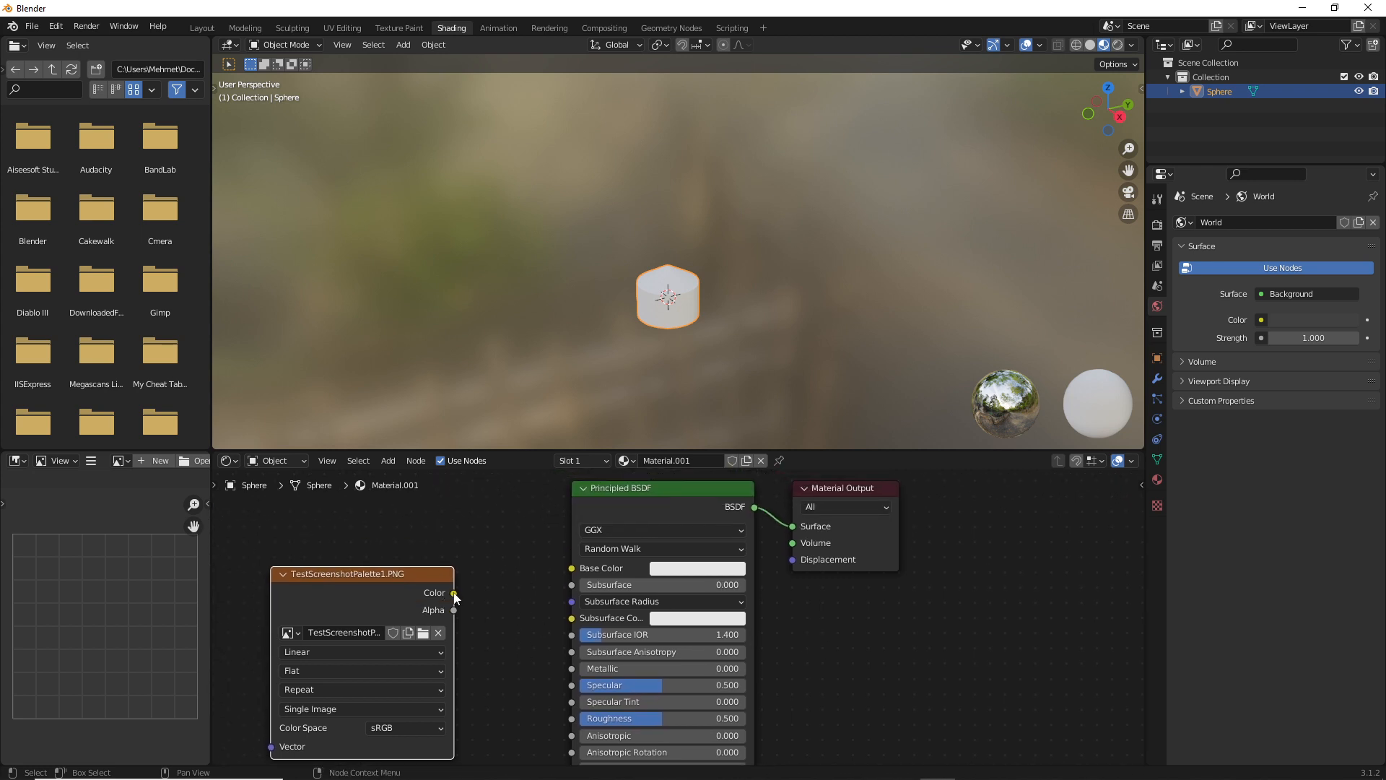
drag(455, 596, 581, 570)
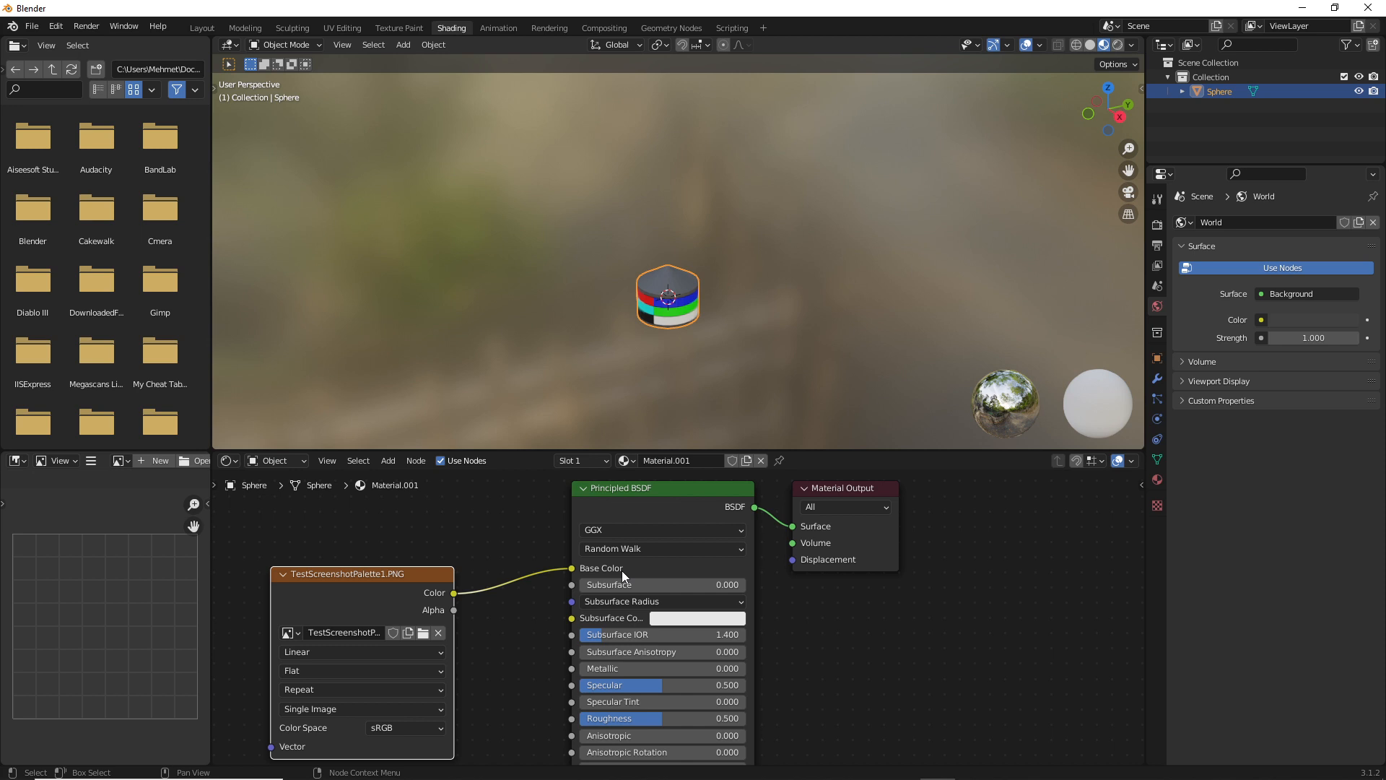
key(ctrl+s)
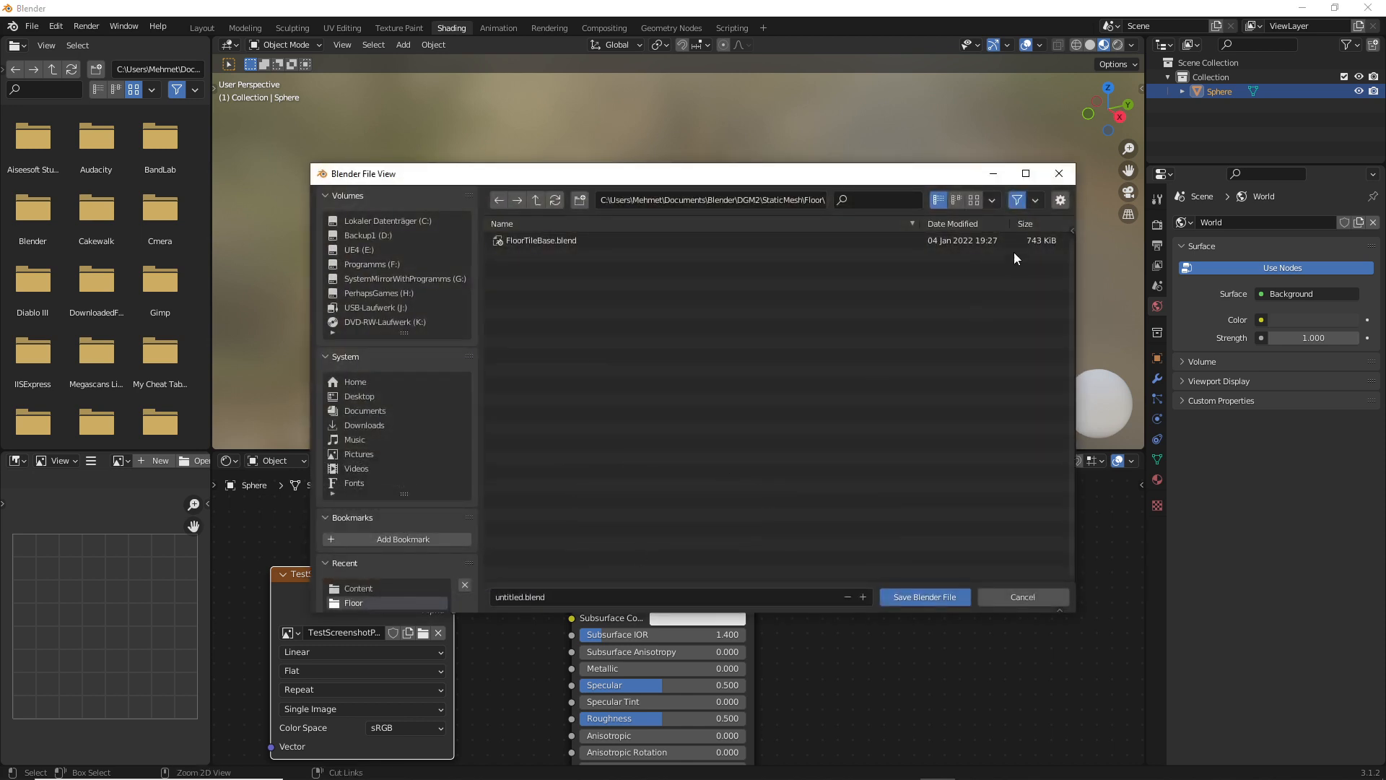
key(Escape)
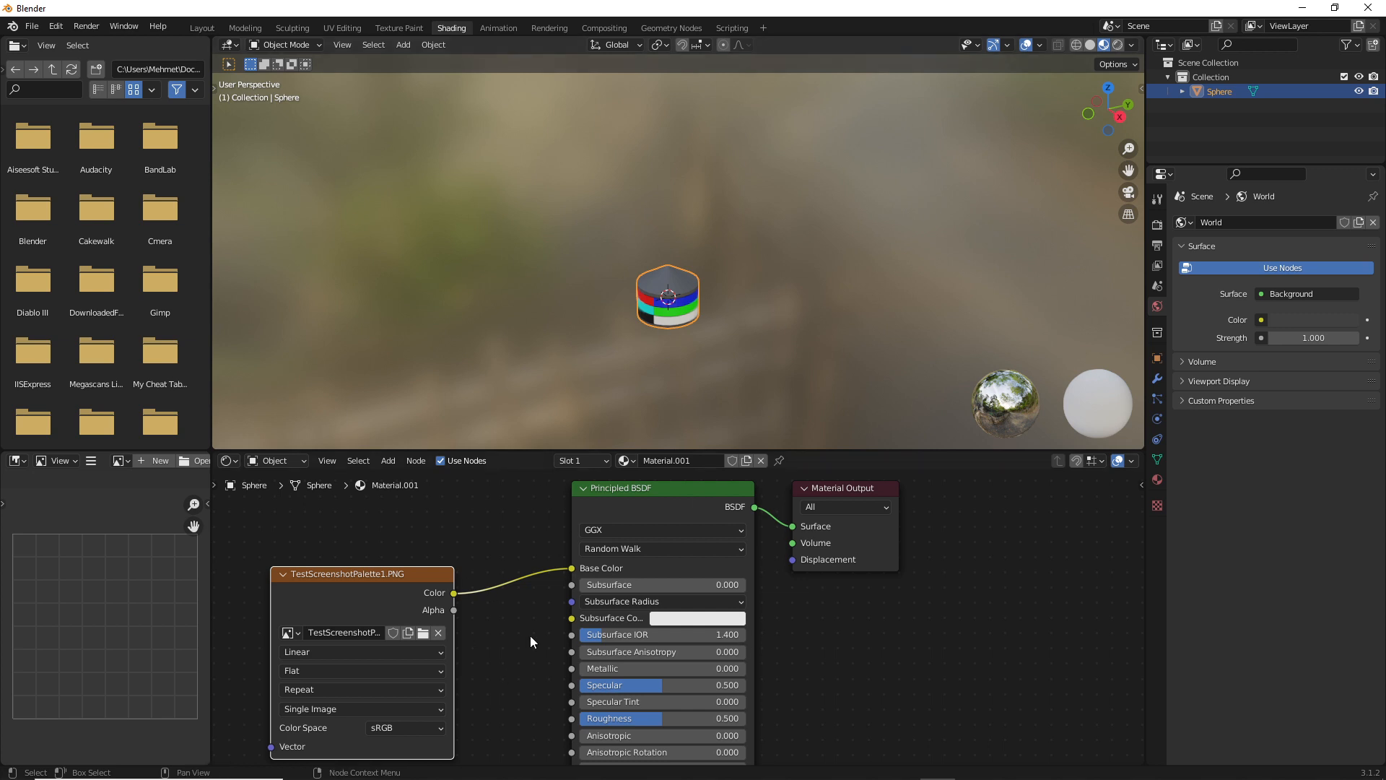
In the UV Editing workspace, widen the 3D view and scale all UVs of the sphere to 0
click(343, 28)
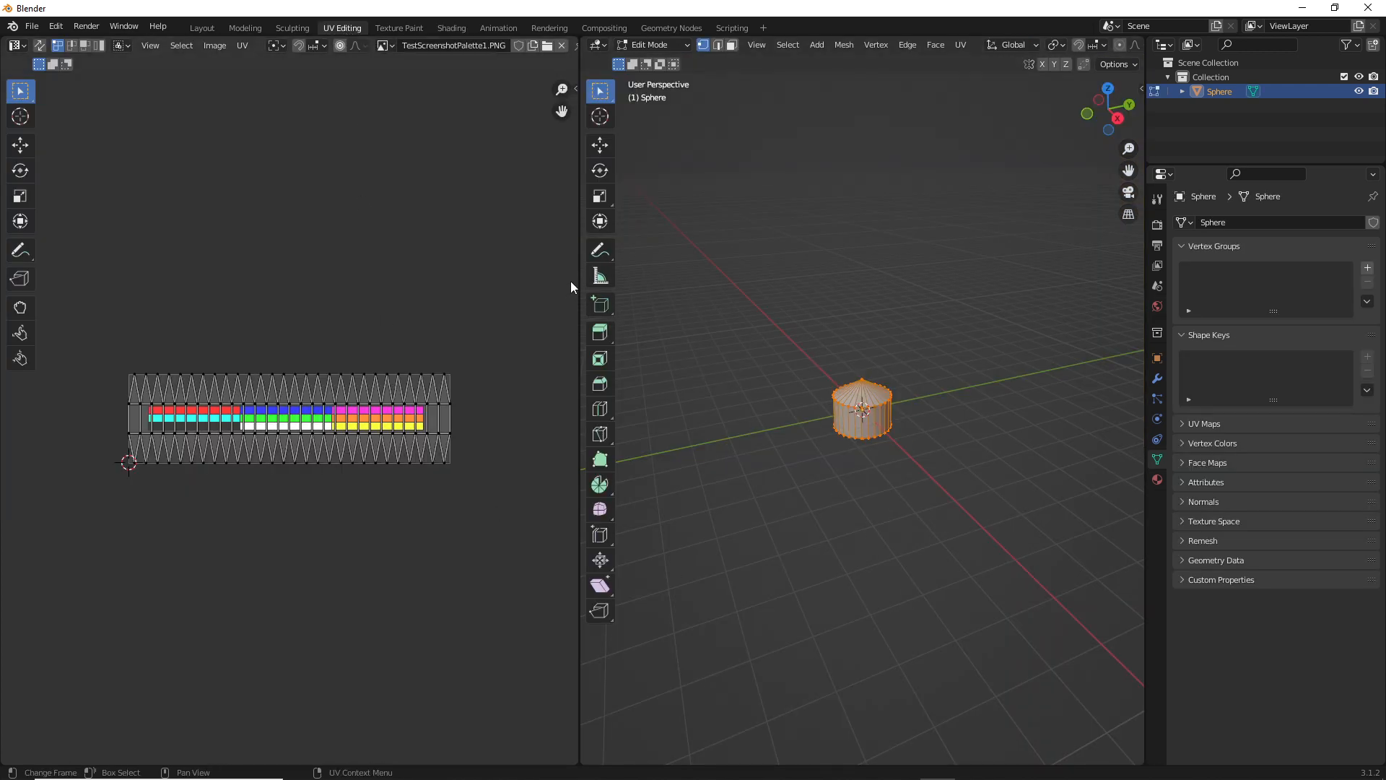
drag(580, 280, 382, 296)
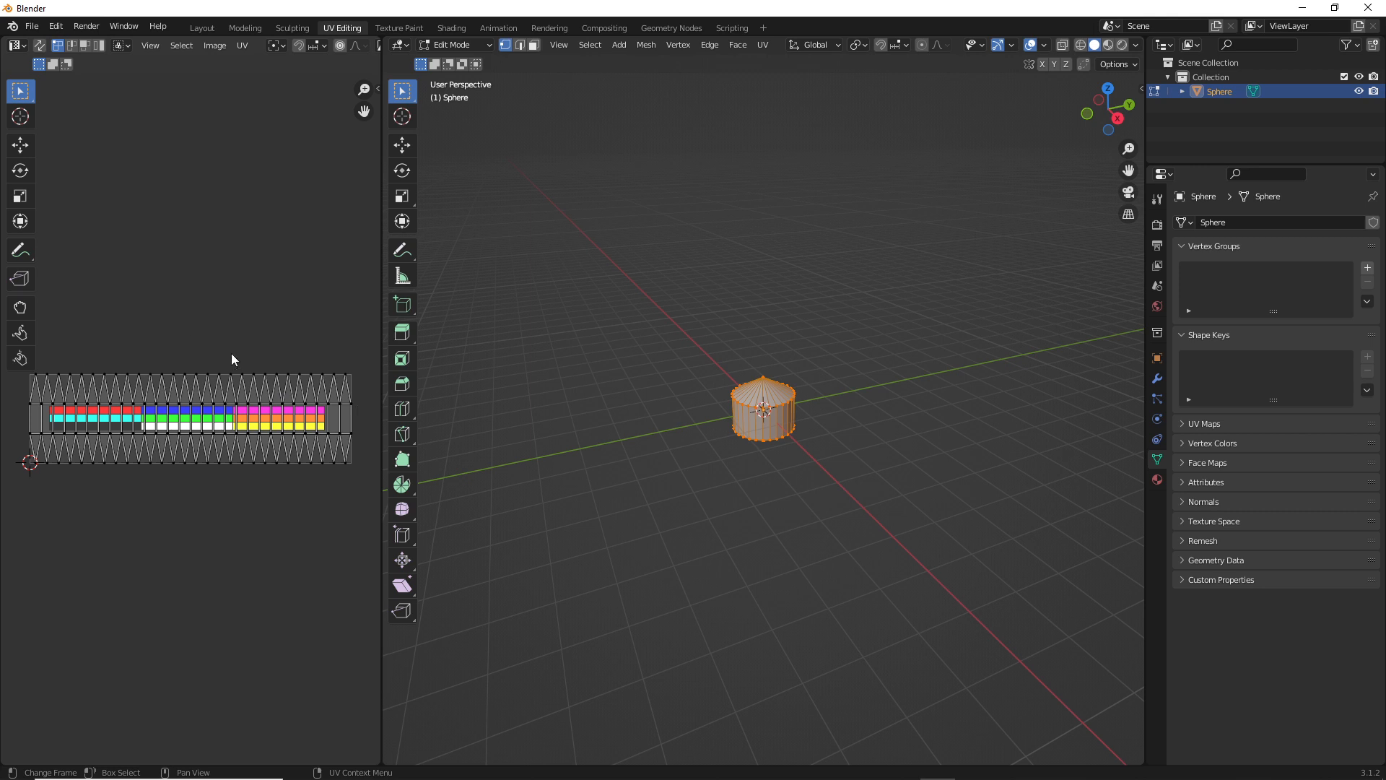
key(a)
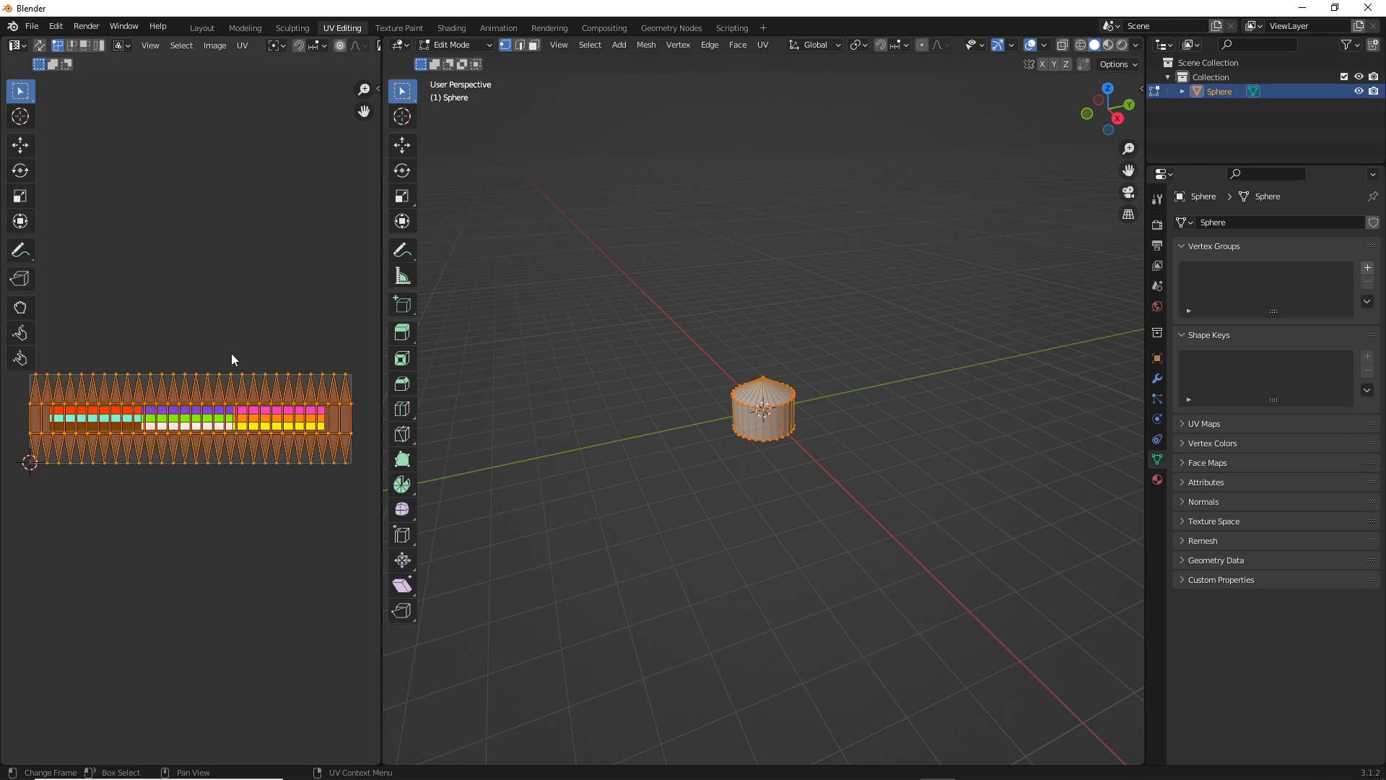
key(s)
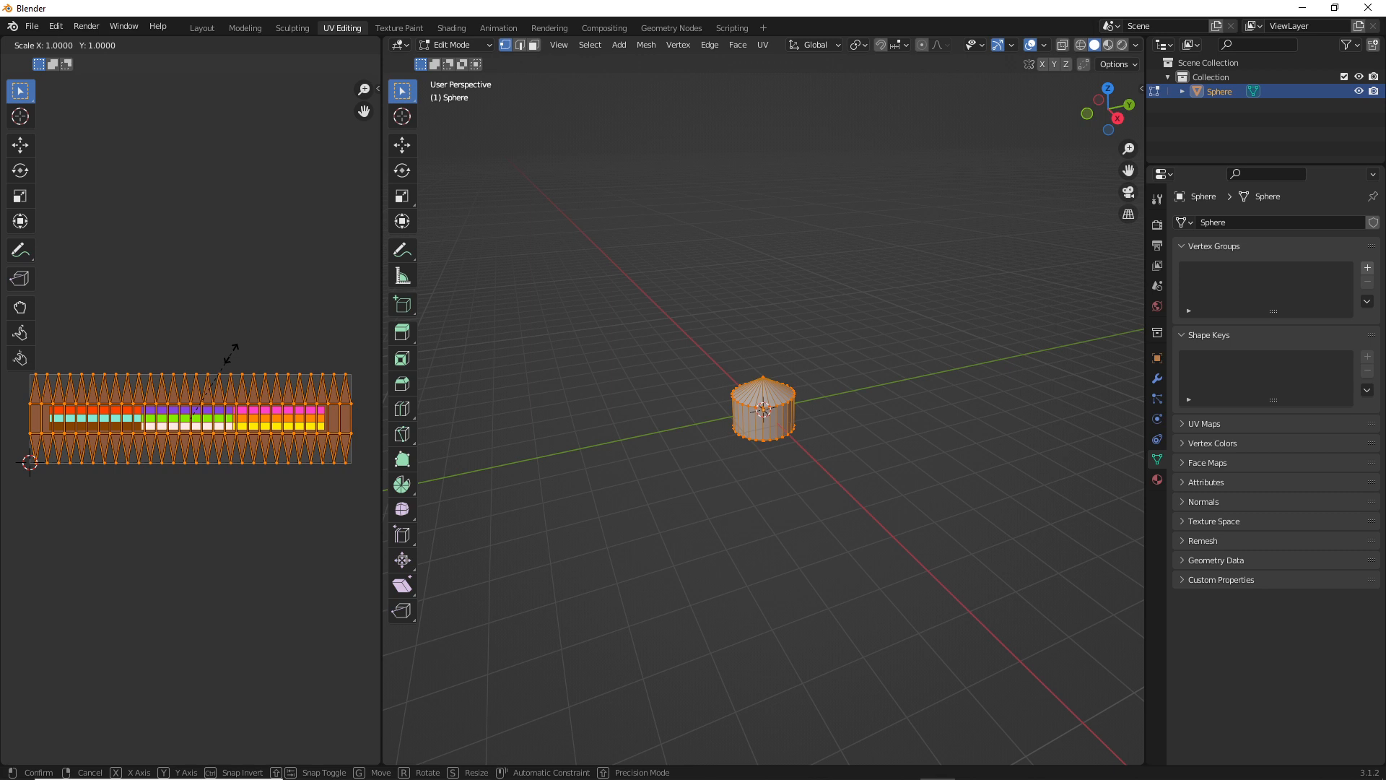
key(0)
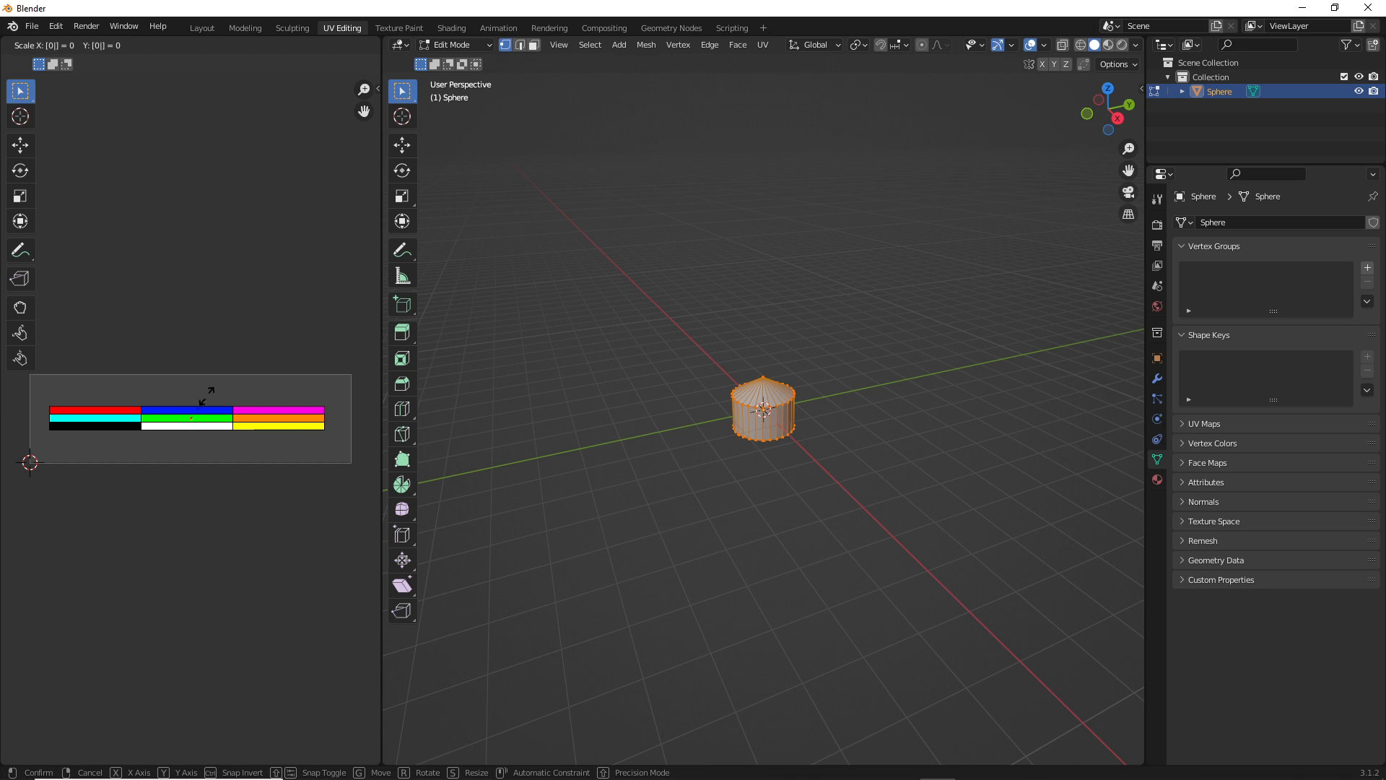
key(Return)
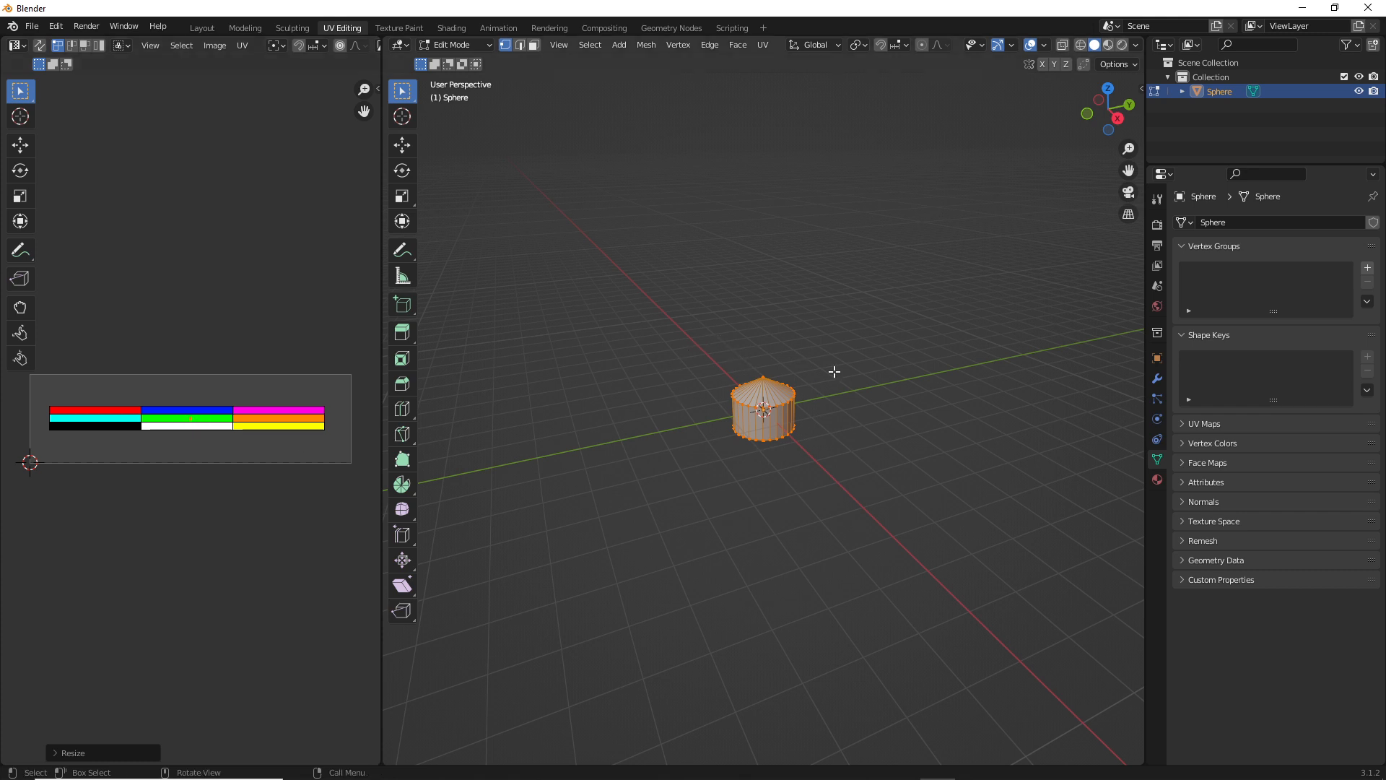
Deselect the mesh and set the solid viewport shading color to Texture
click(670, 351)
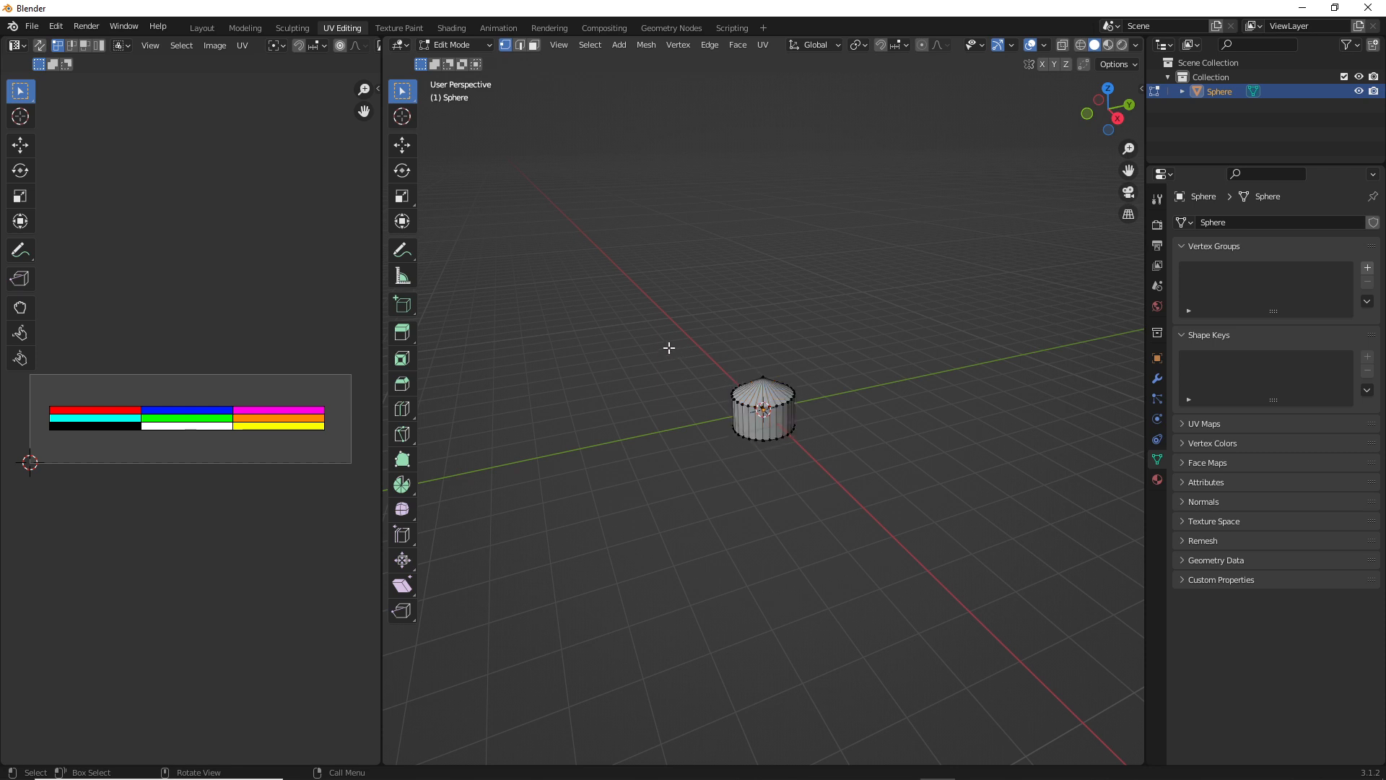
click(1136, 45)
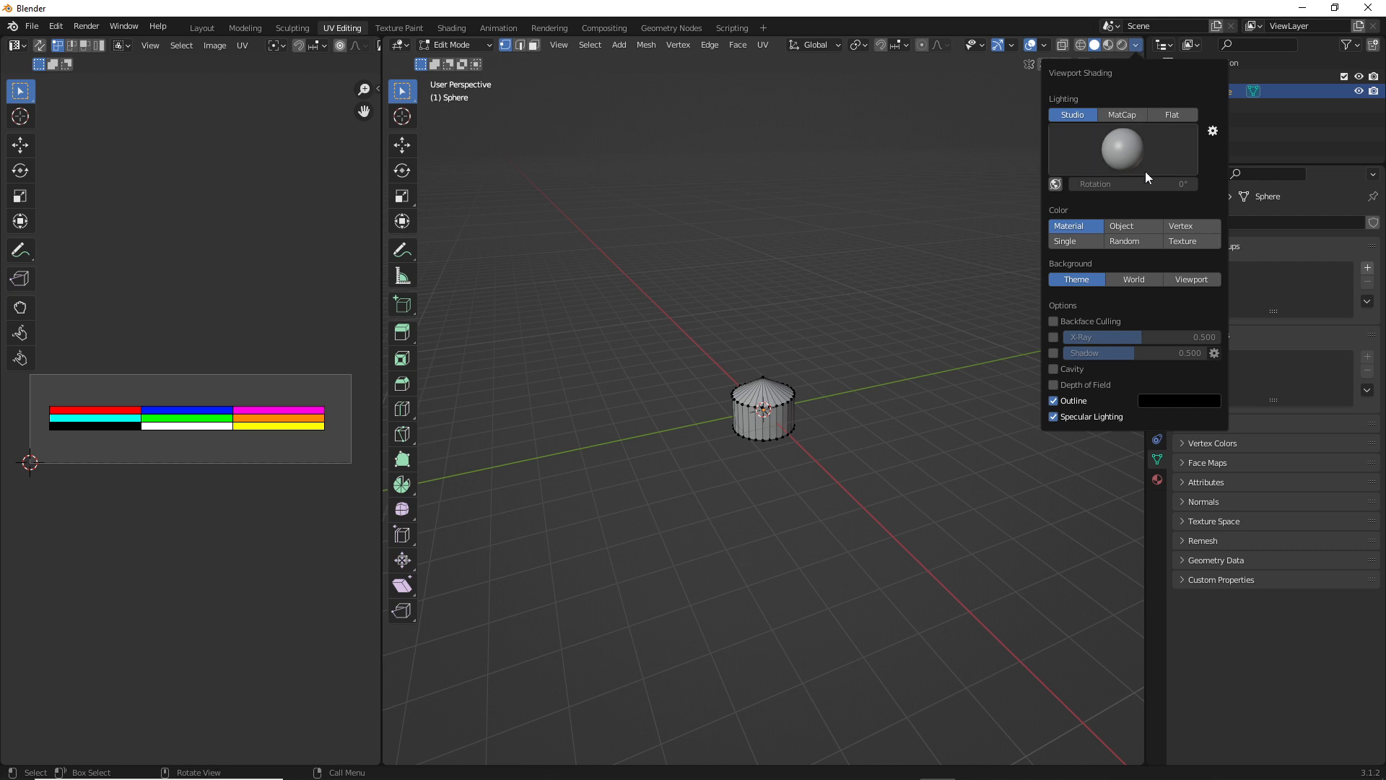
click(1184, 242)
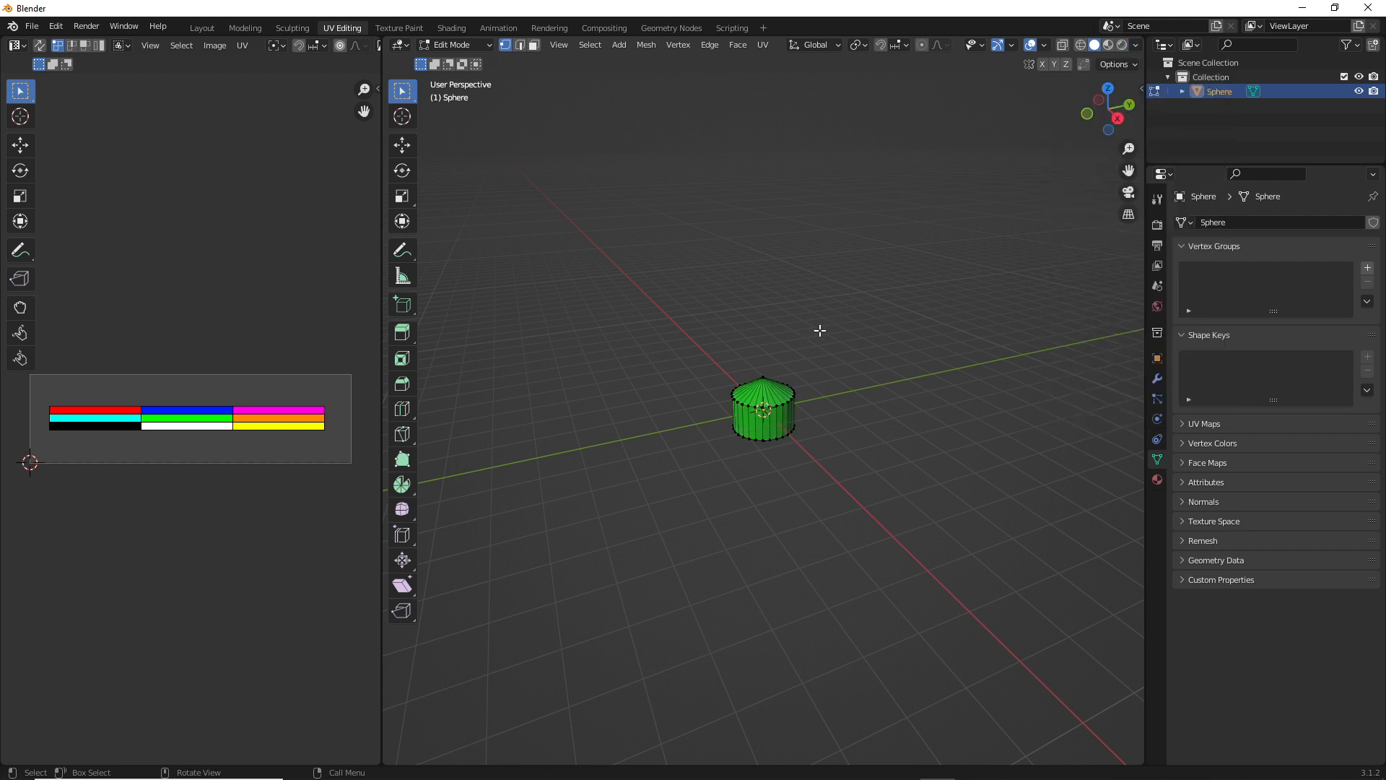
scroll(763, 444, up, 5)
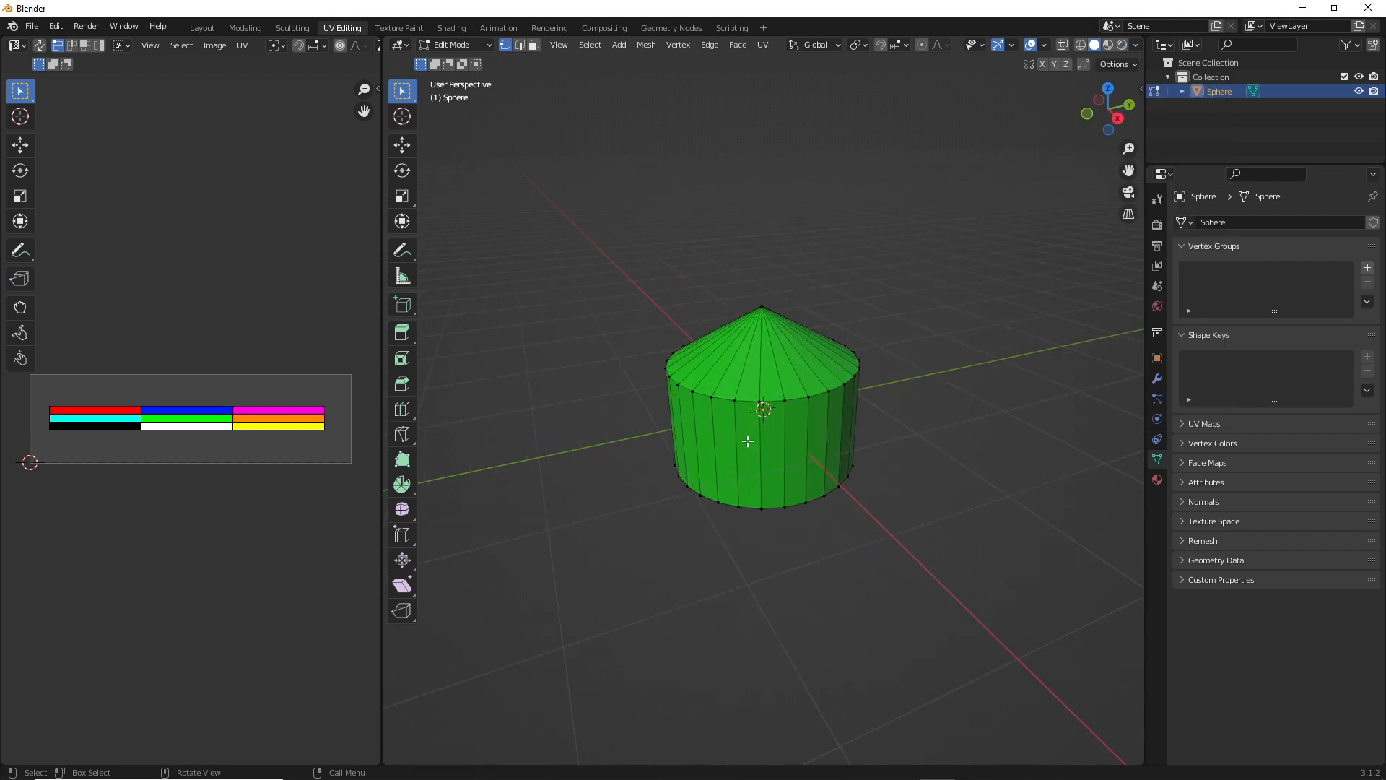
View the textured mesh in Object Mode, return to Edit Mode and switch to face selection
key(Tab)
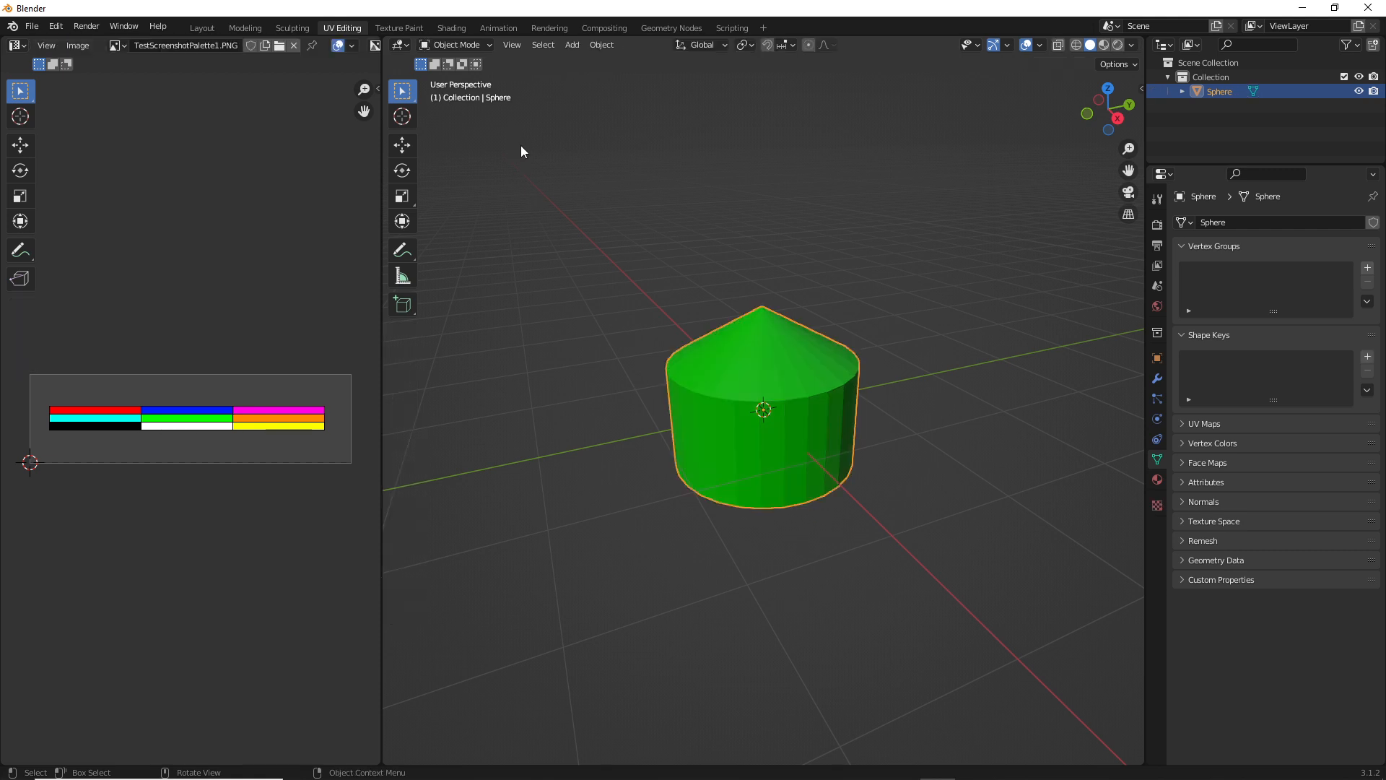
key(Tab)
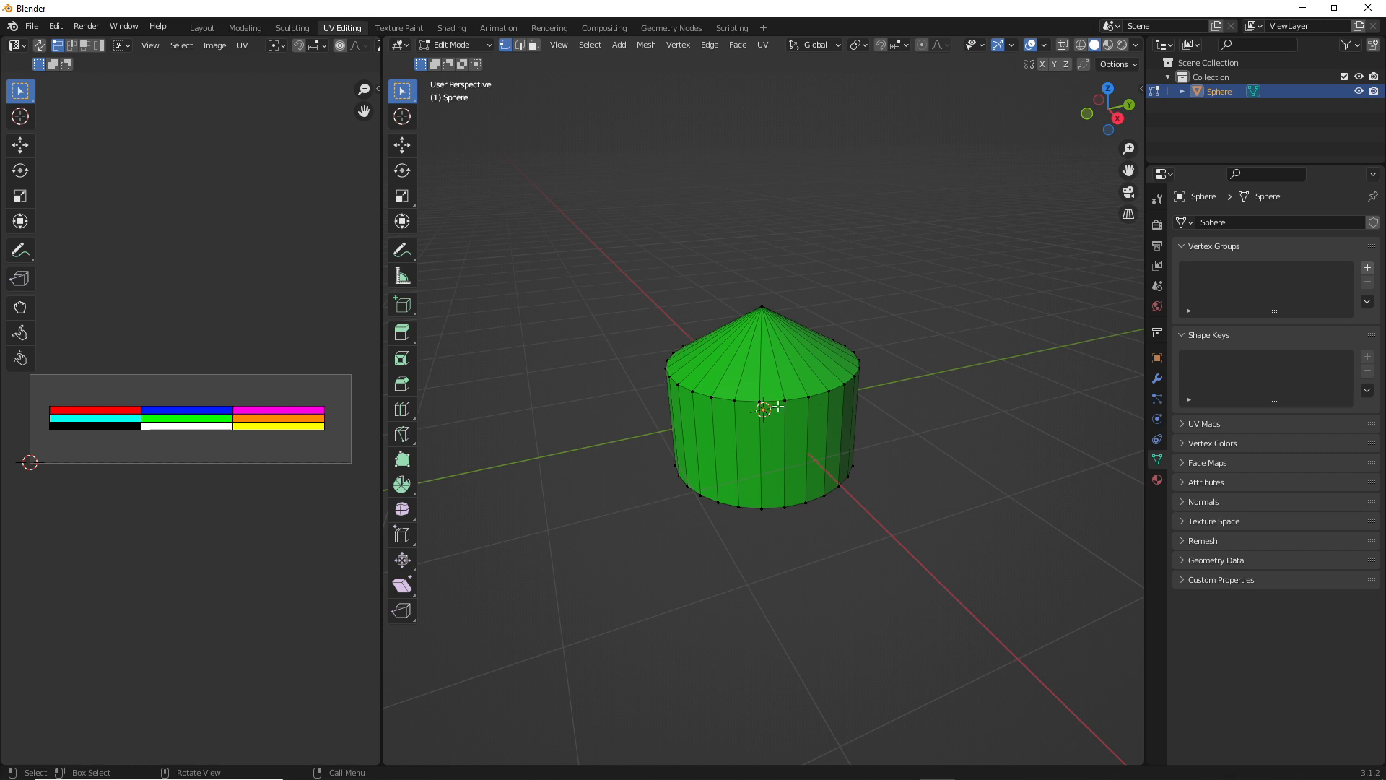
middle_drag(790, 358, 687, 284)
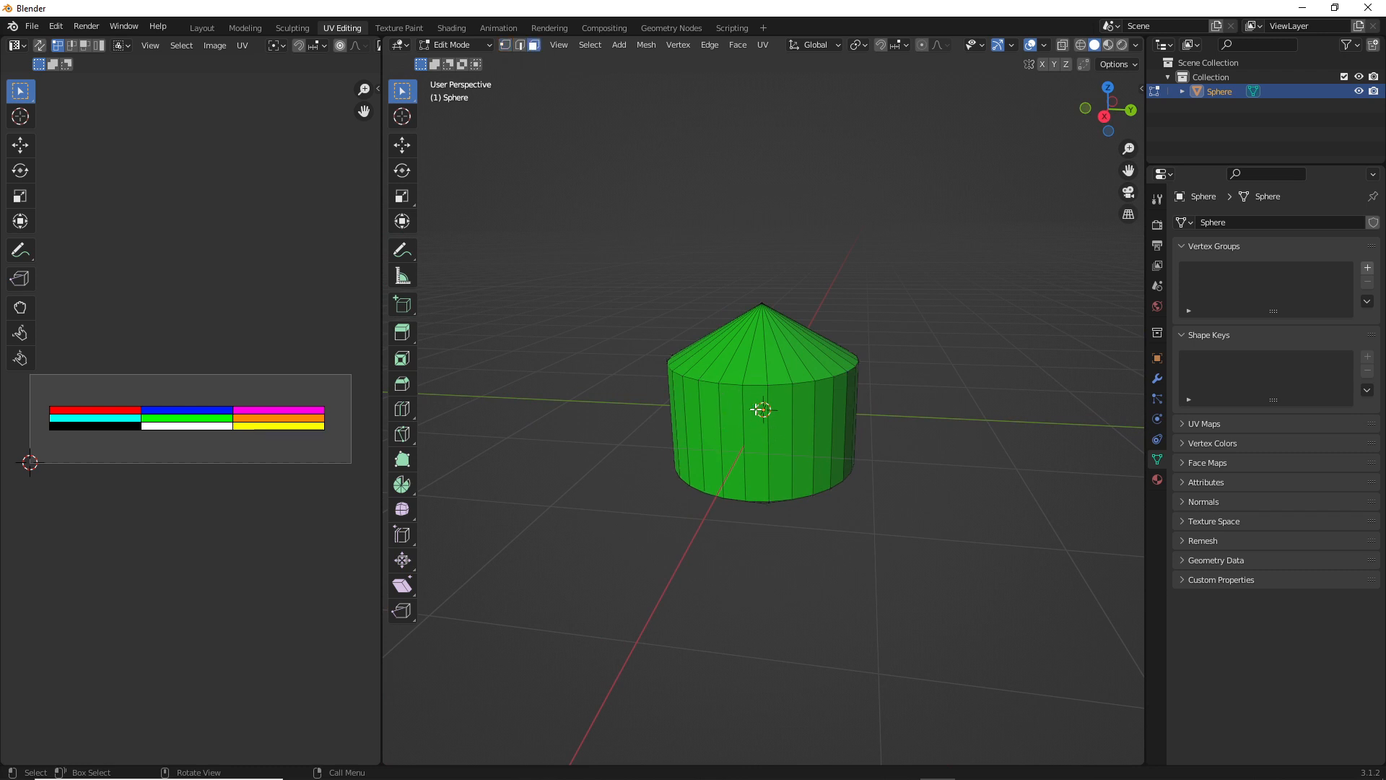
Select every second vertical side face all the way around the mesh
scroll(751, 429, up, 2)
scroll(751, 429, down, 2)
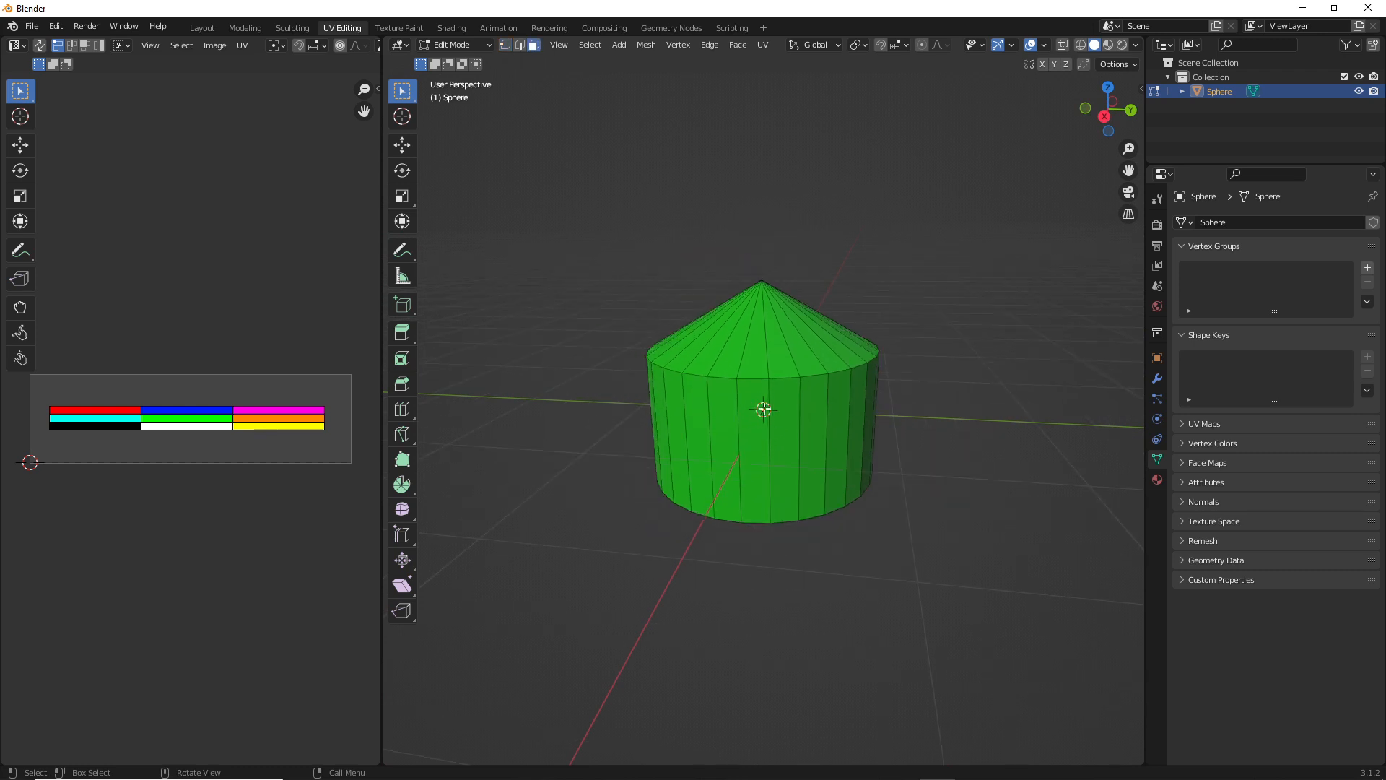
middle_drag(789, 374, 683, 347)
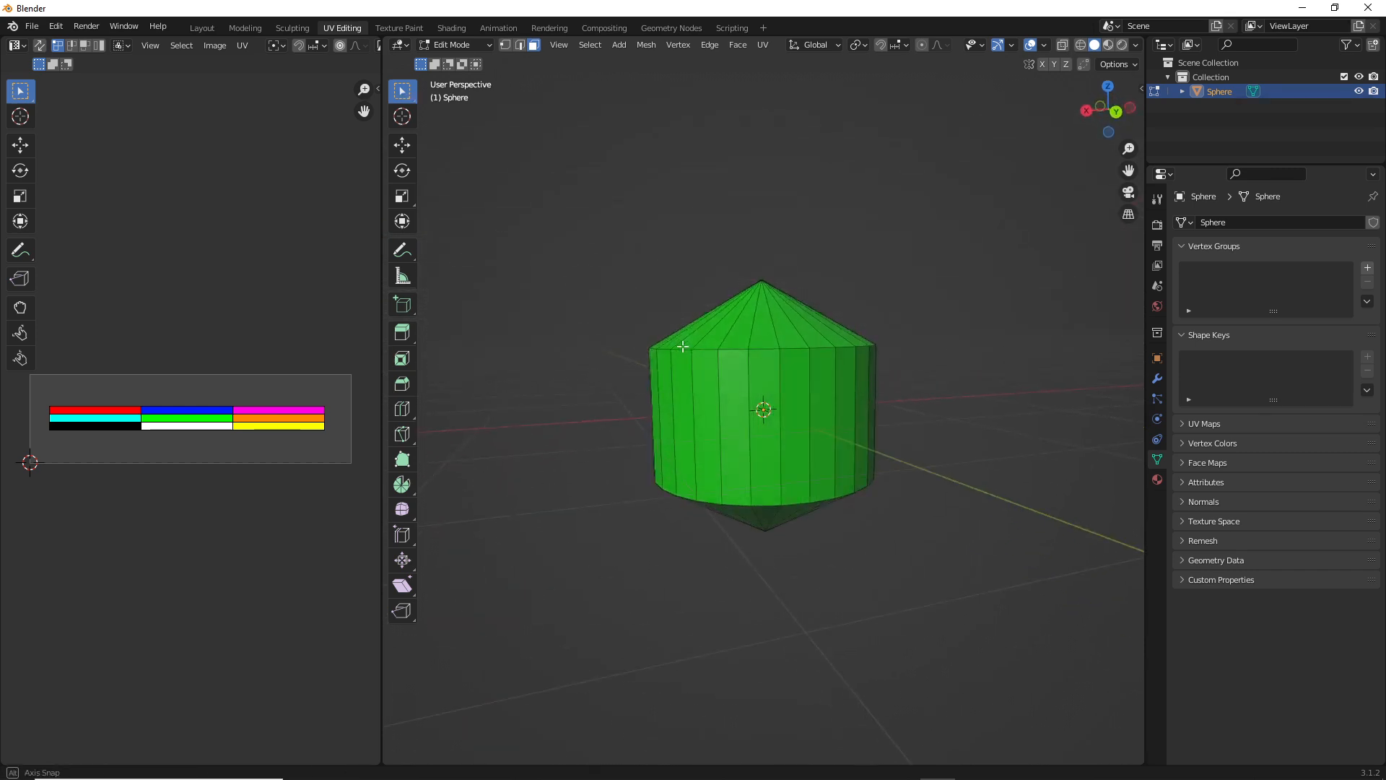
click(735, 435)
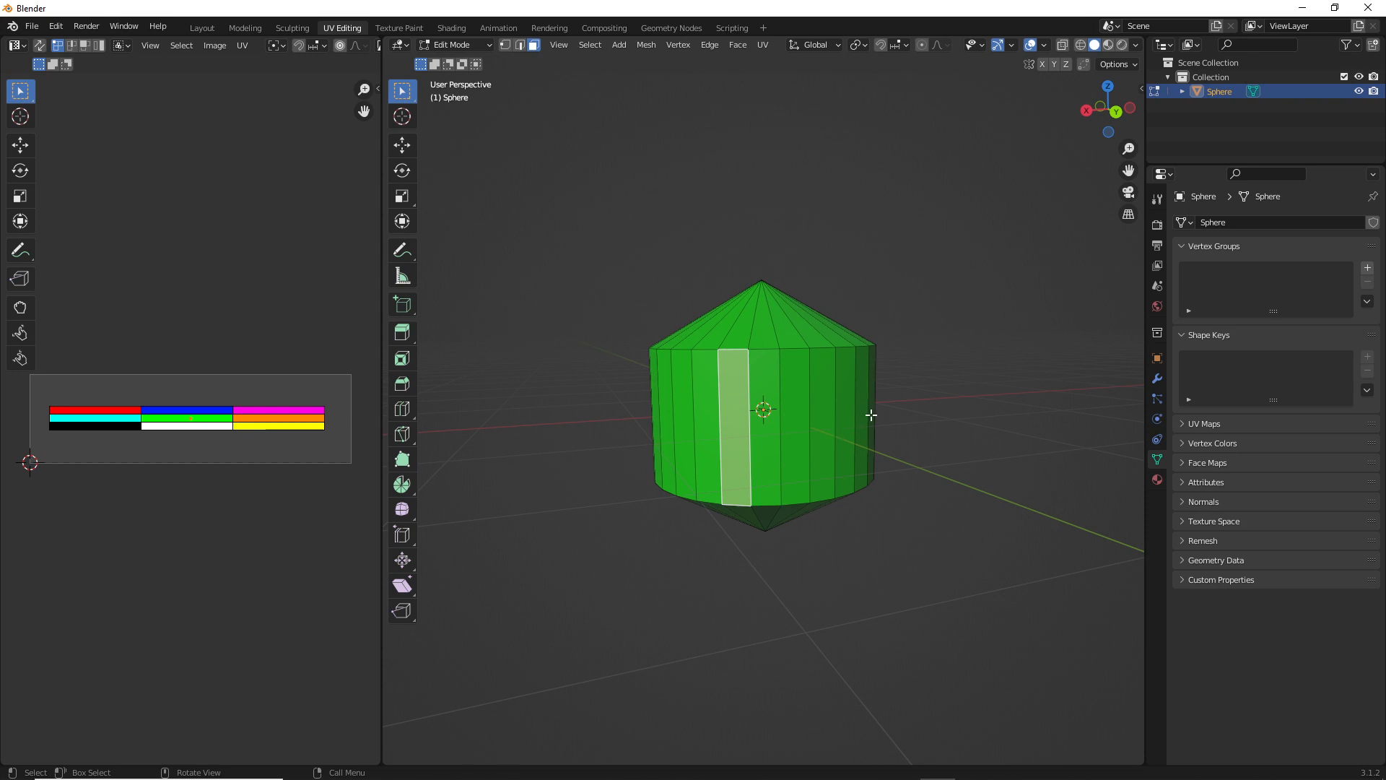
middle_drag(866, 412, 709, 439)
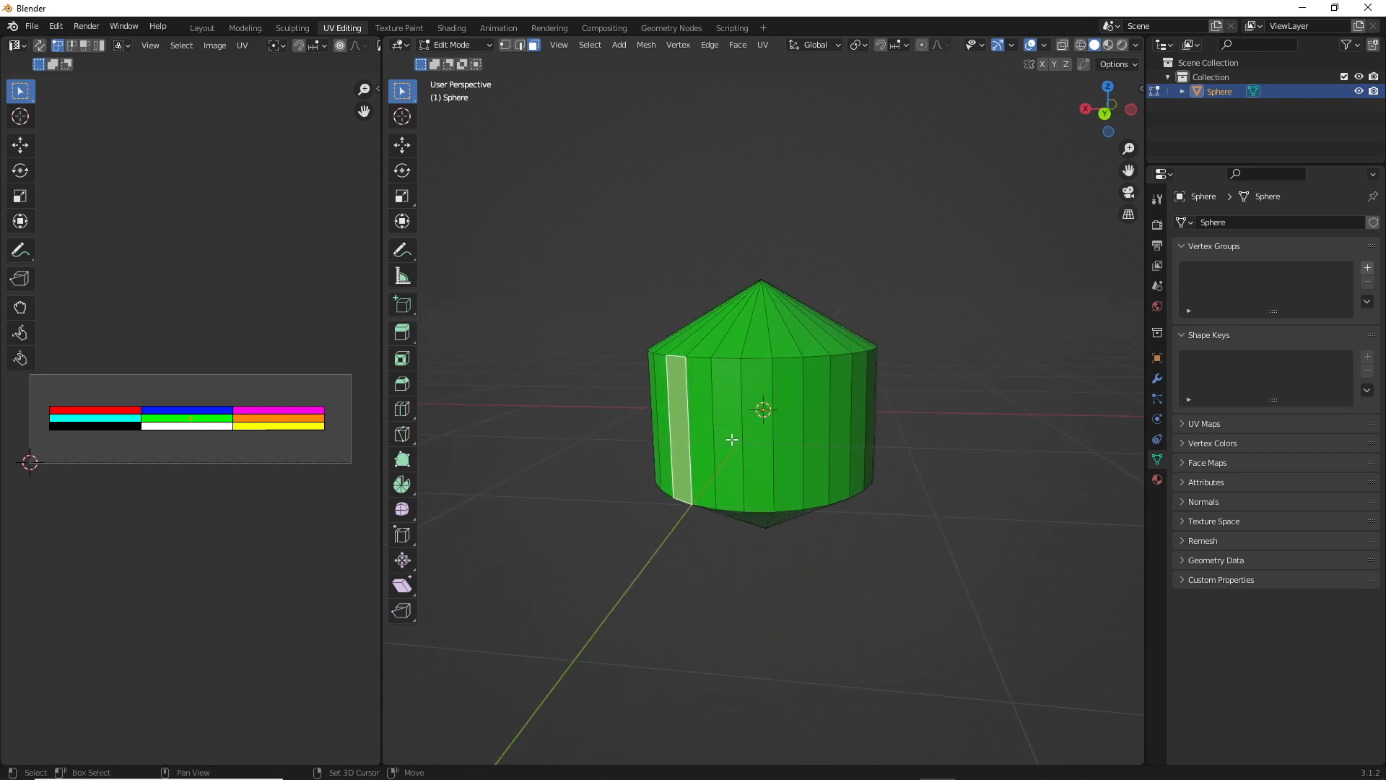
shift+click(732, 439)
shift+click(787, 450)
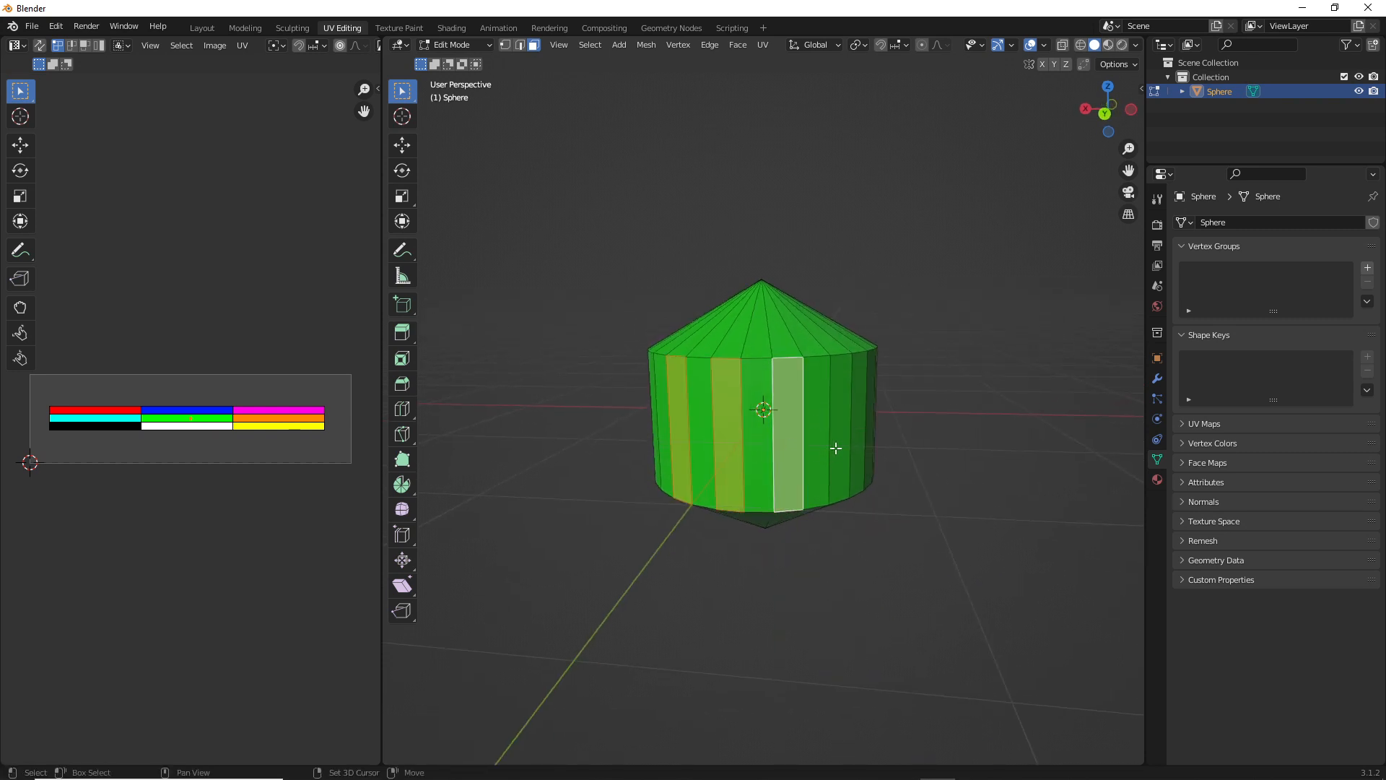
shift+click(844, 439)
middle_drag(912, 433, 739, 442)
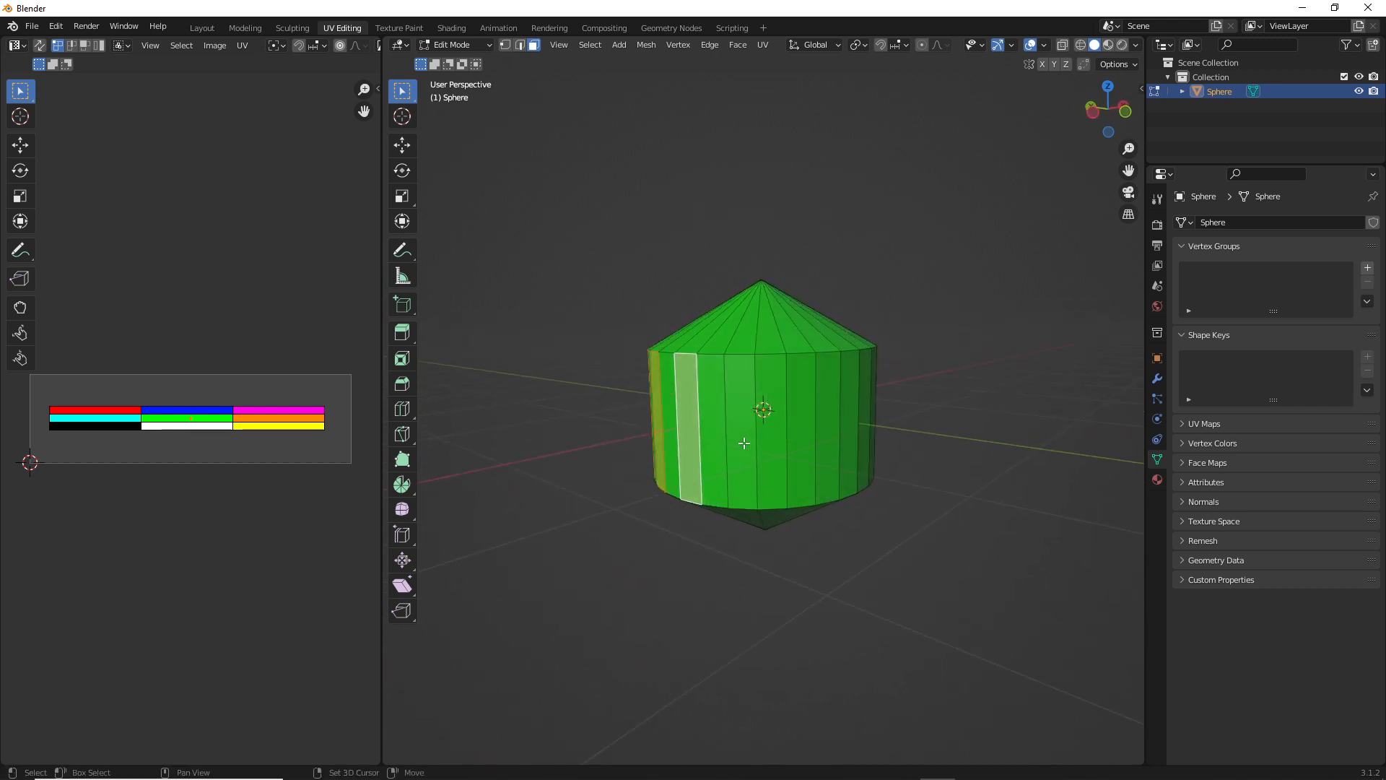
shift+click(740, 442)
shift+click(803, 449)
shift+click(852, 445)
middle_drag(852, 445, 744, 451)
shift+click(737, 450)
shift+click(794, 449)
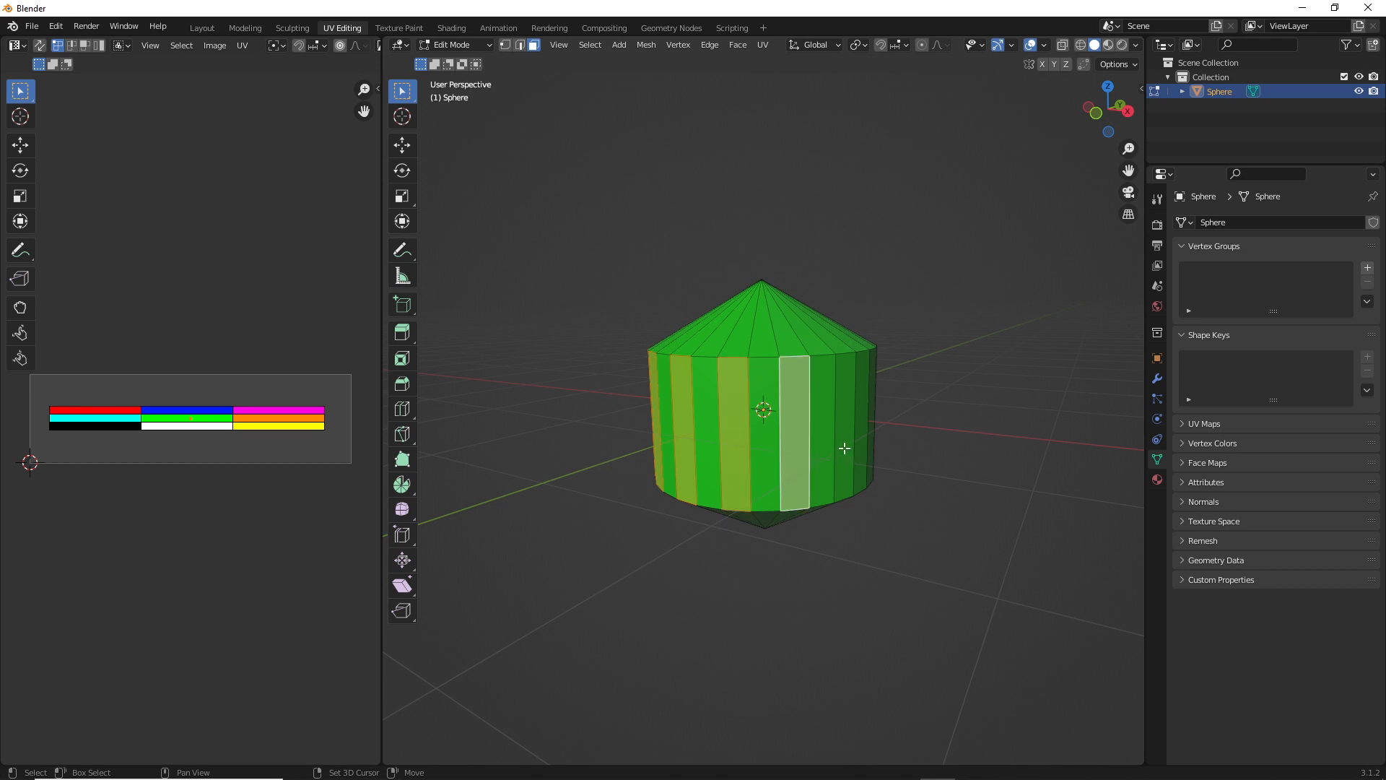
shift+click(843, 447)
middle_drag(869, 455, 746, 453)
shift+click(754, 455)
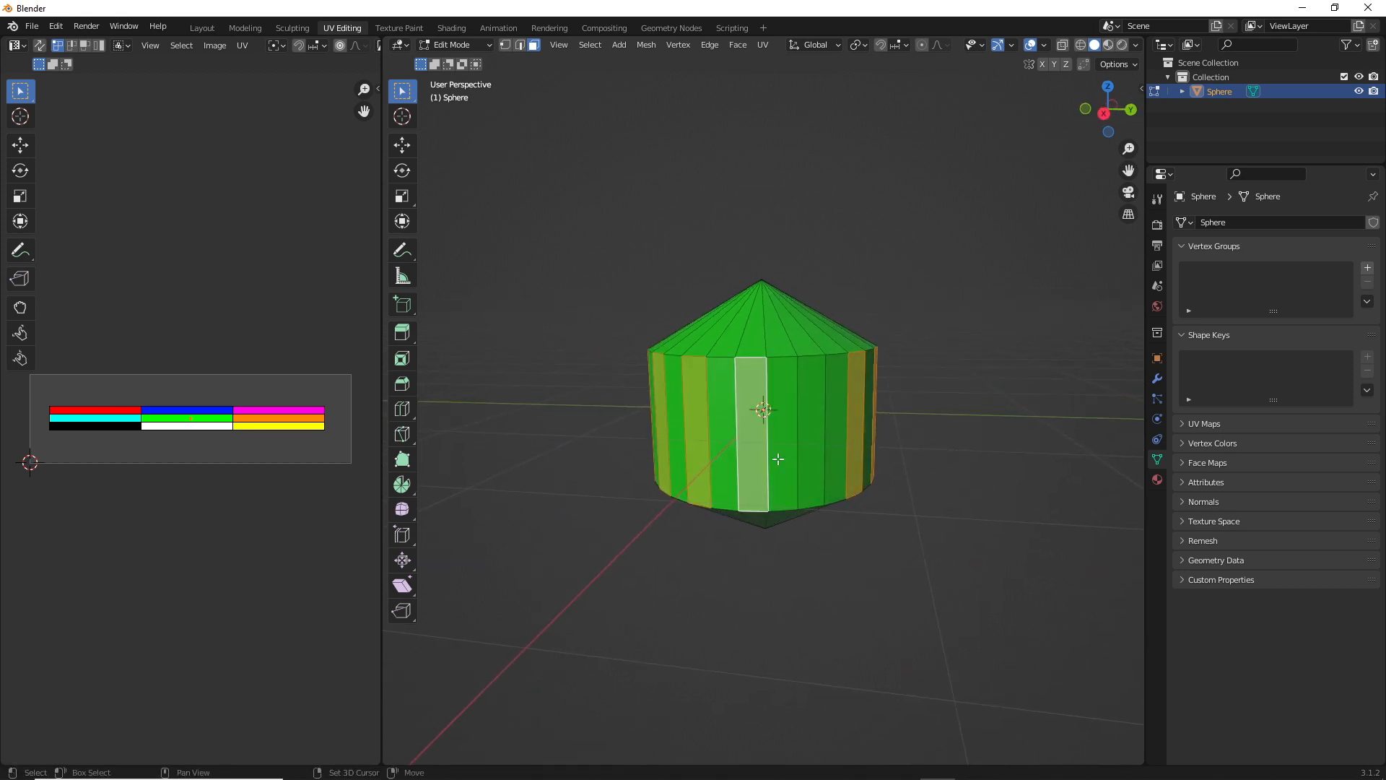
shift+click(812, 448)
middle_drag(878, 436, 773, 433)
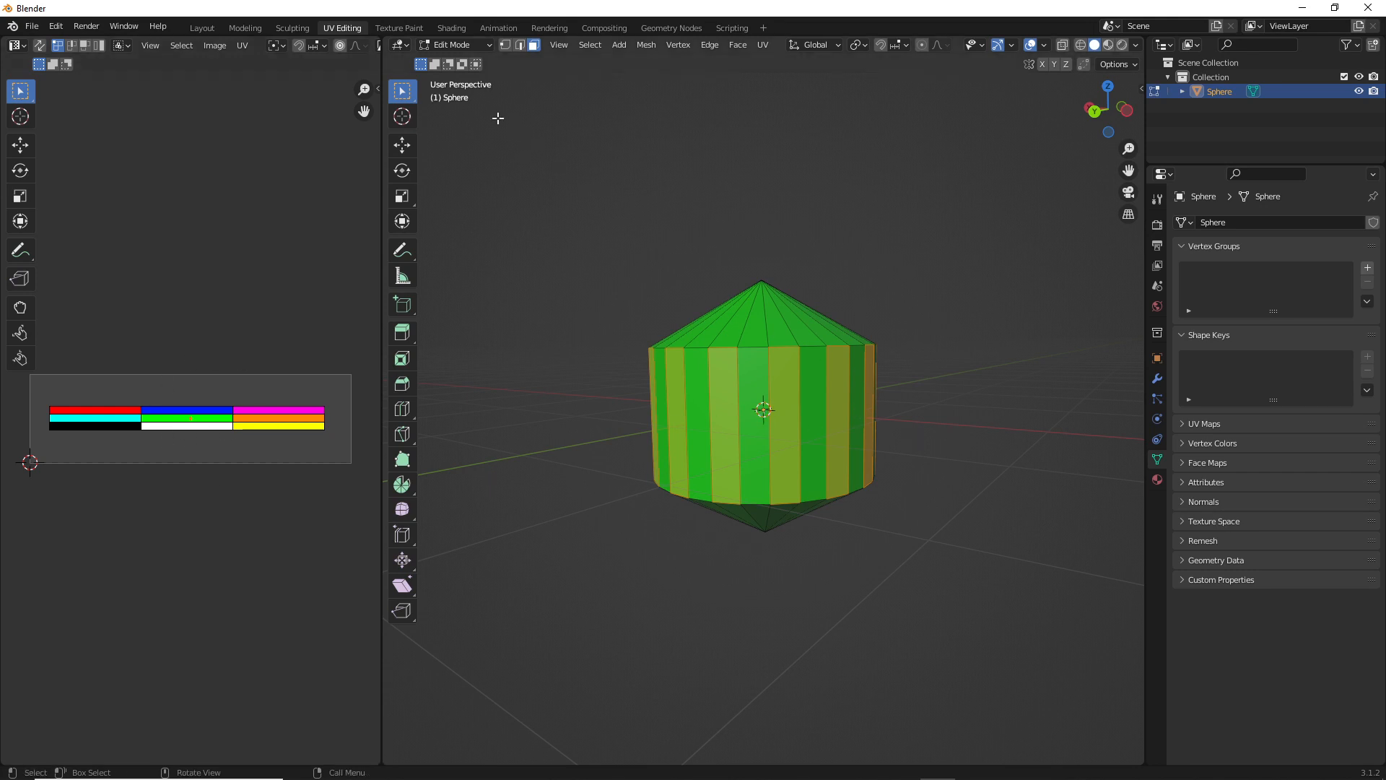
Move the UVs of the selected side faces onto the red palette swatch and deselect the mesh
key(Tab)
key(Tab)
key(g)
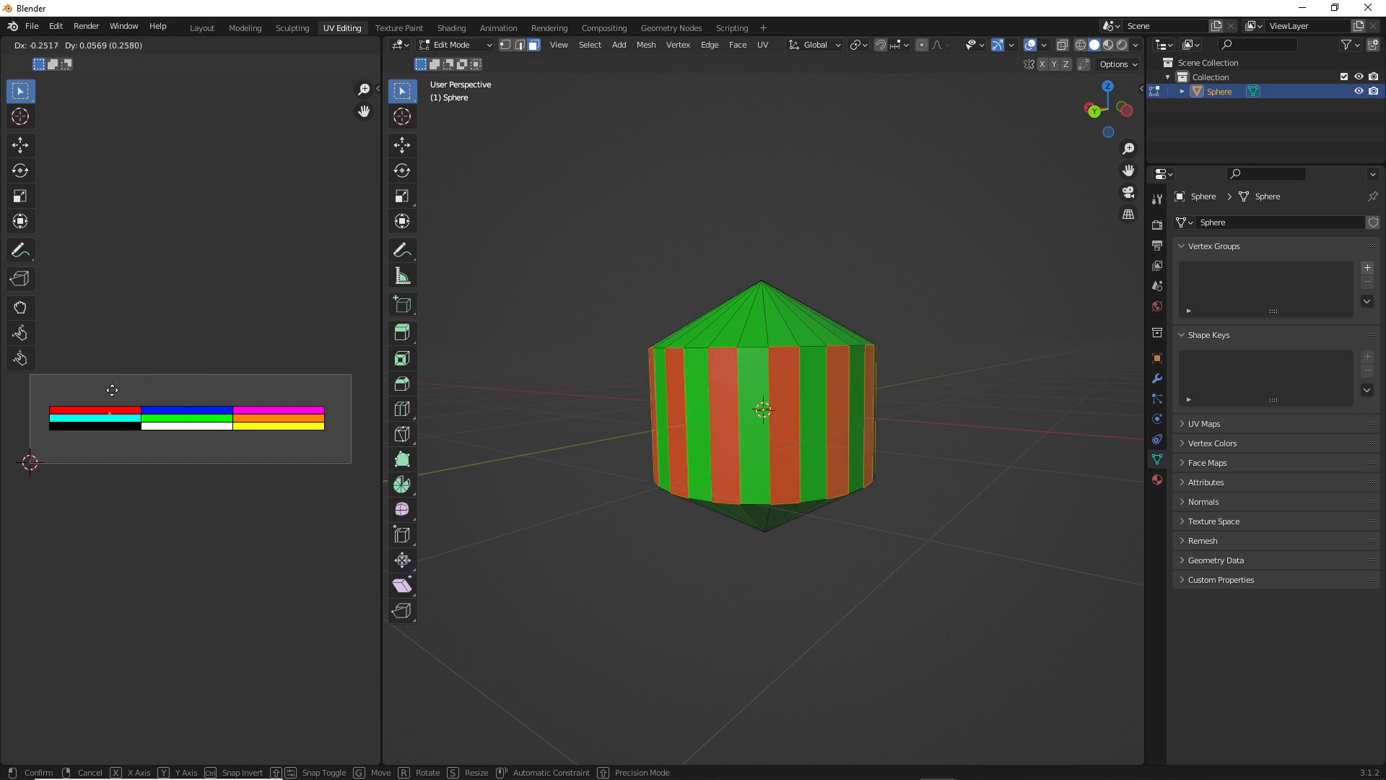
click(112, 388)
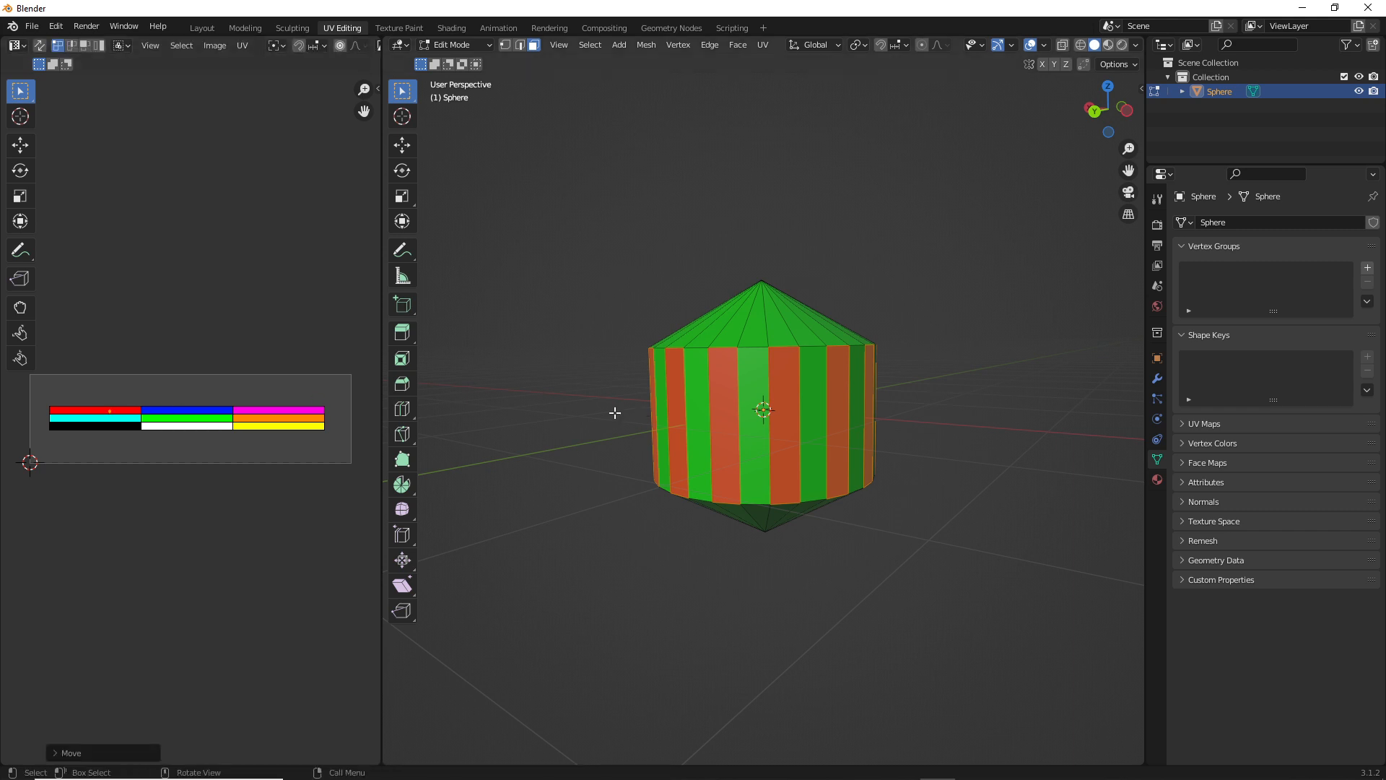
click(588, 426)
Select every second triangular face around the upper cone of the mesh
middle_drag(874, 385, 702, 408)
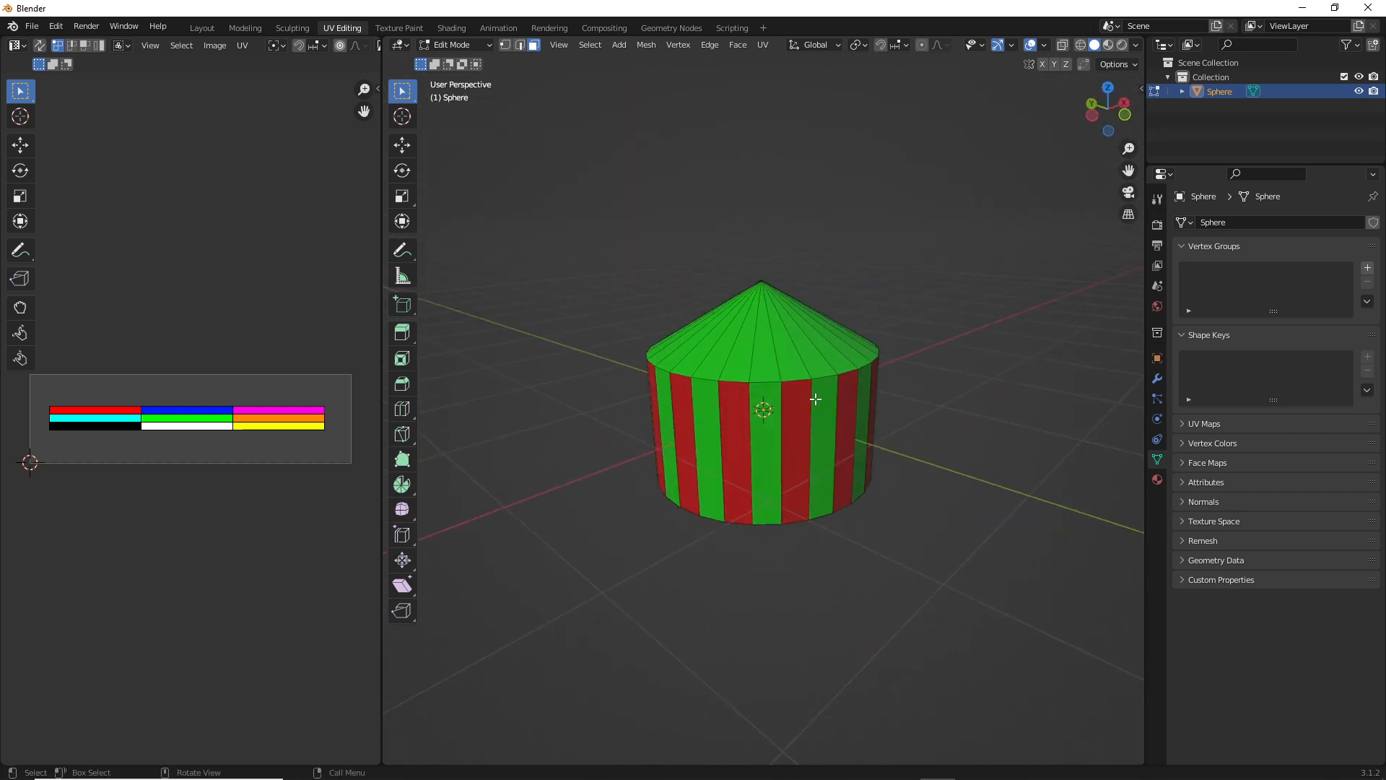
middle_drag(815, 399, 675, 401)
scroll(767, 408, up, 2)
scroll(722, 410, down, 2)
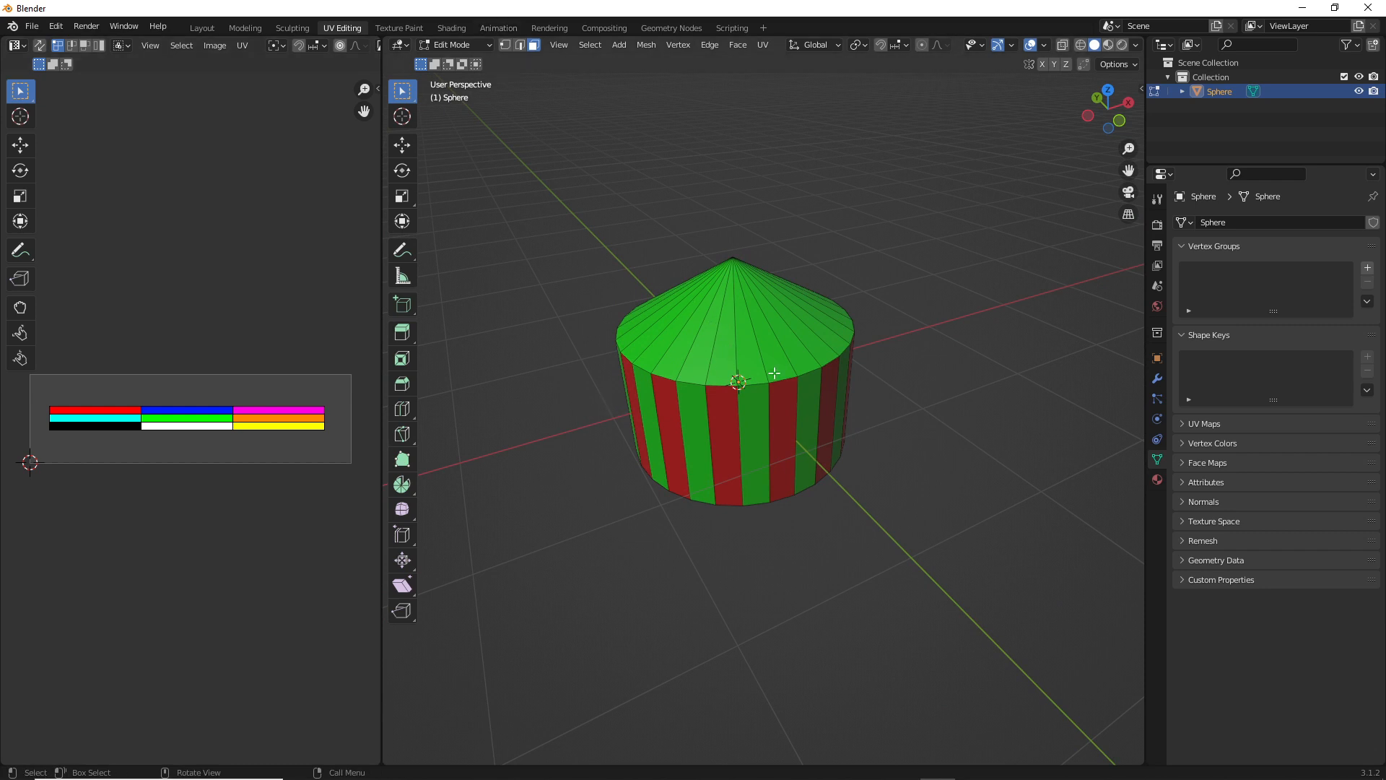
click(697, 379)
middle_drag(801, 361, 742, 371)
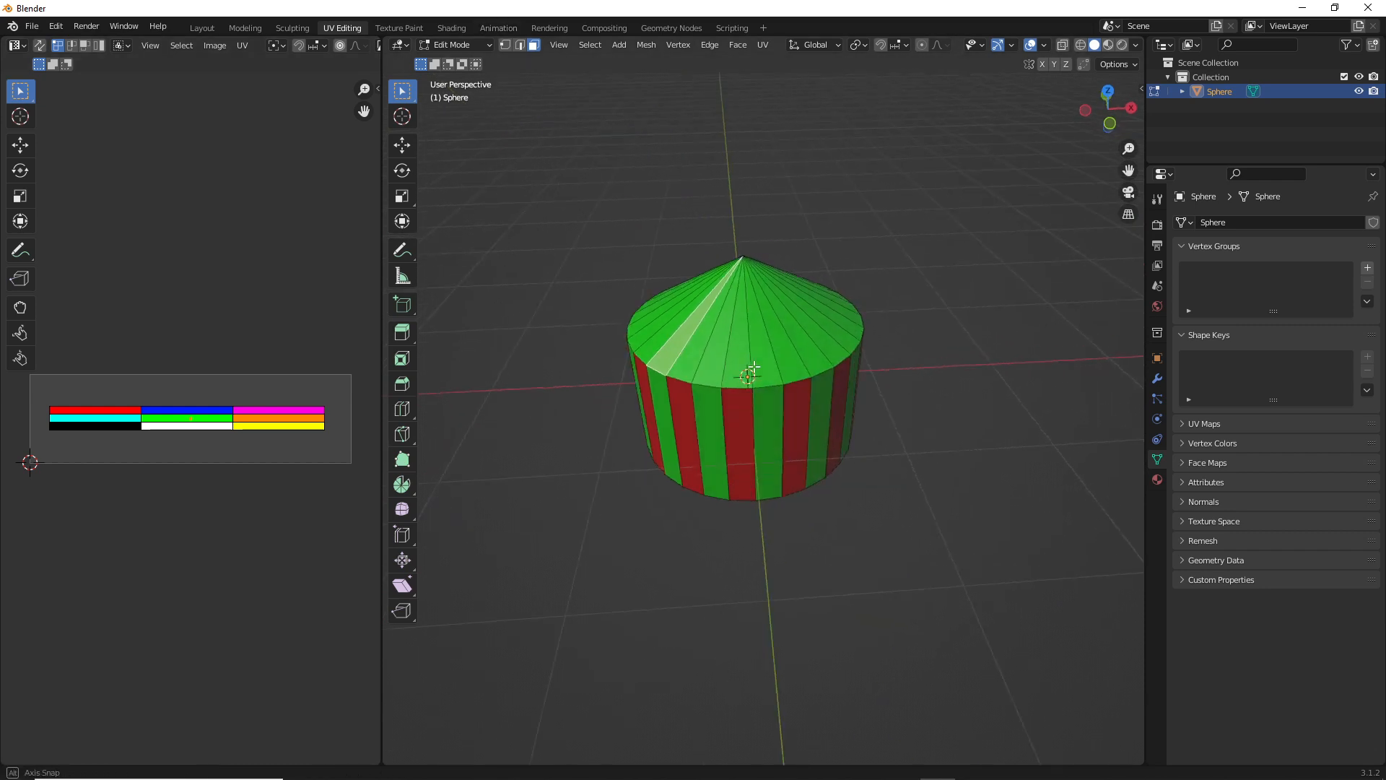
shift+click(747, 375)
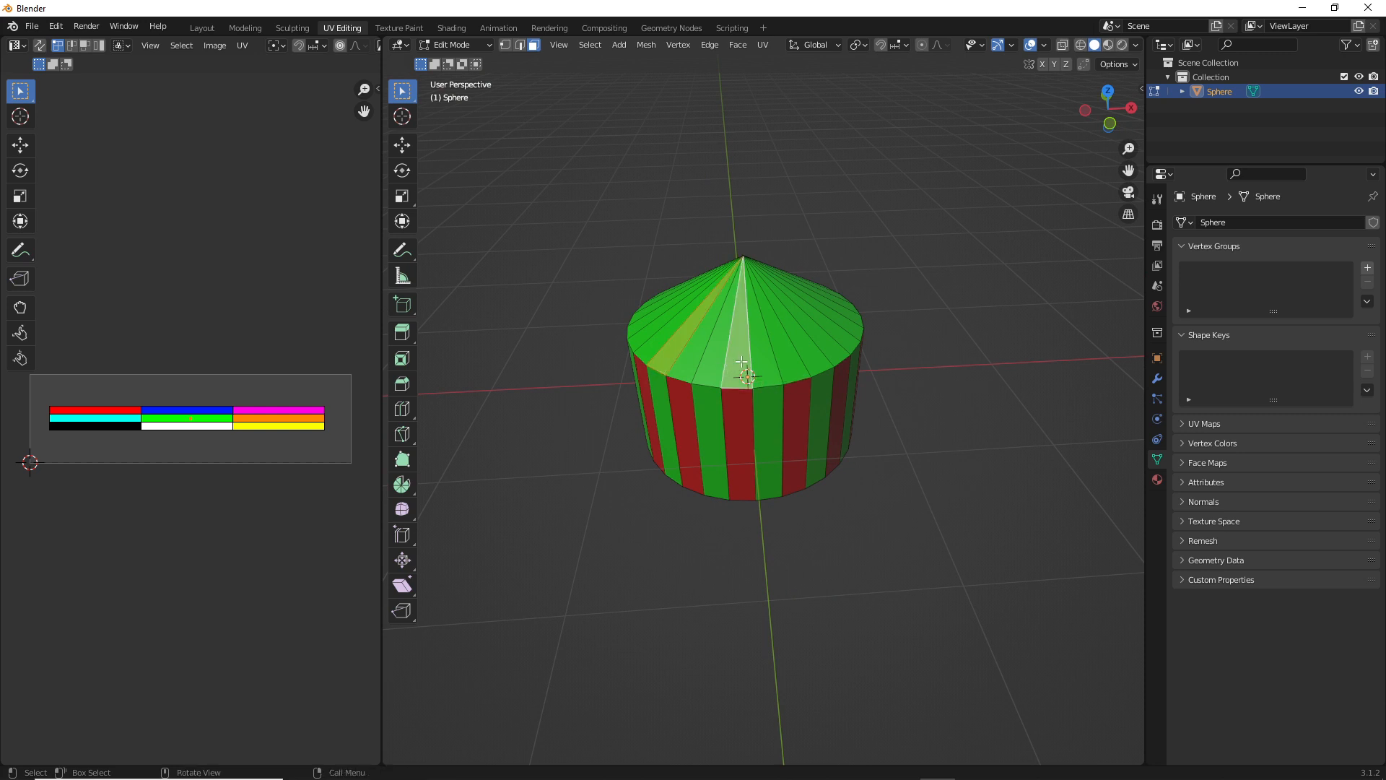
ctrl+click(749, 377)
shift+click(730, 363)
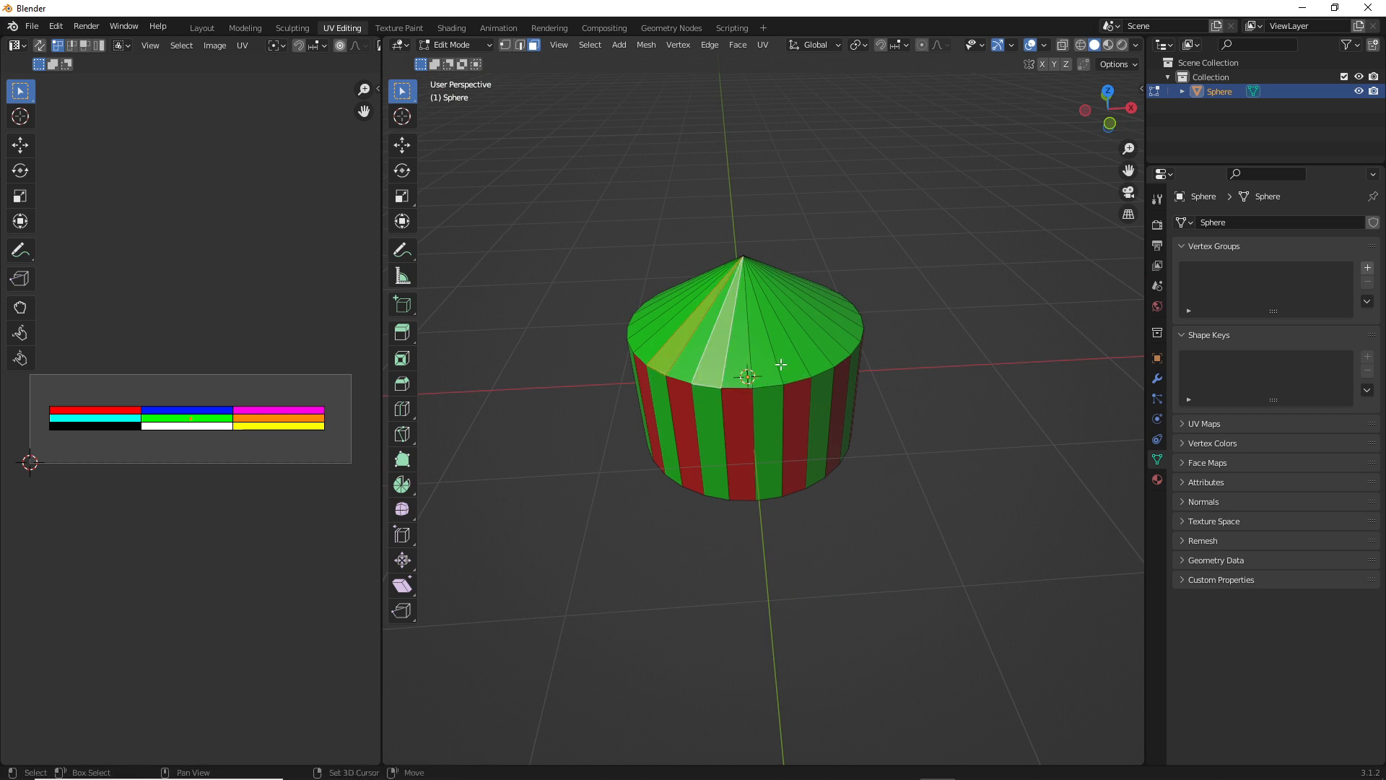
middle_drag(781, 364, 744, 386)
ctrl+click(720, 374)
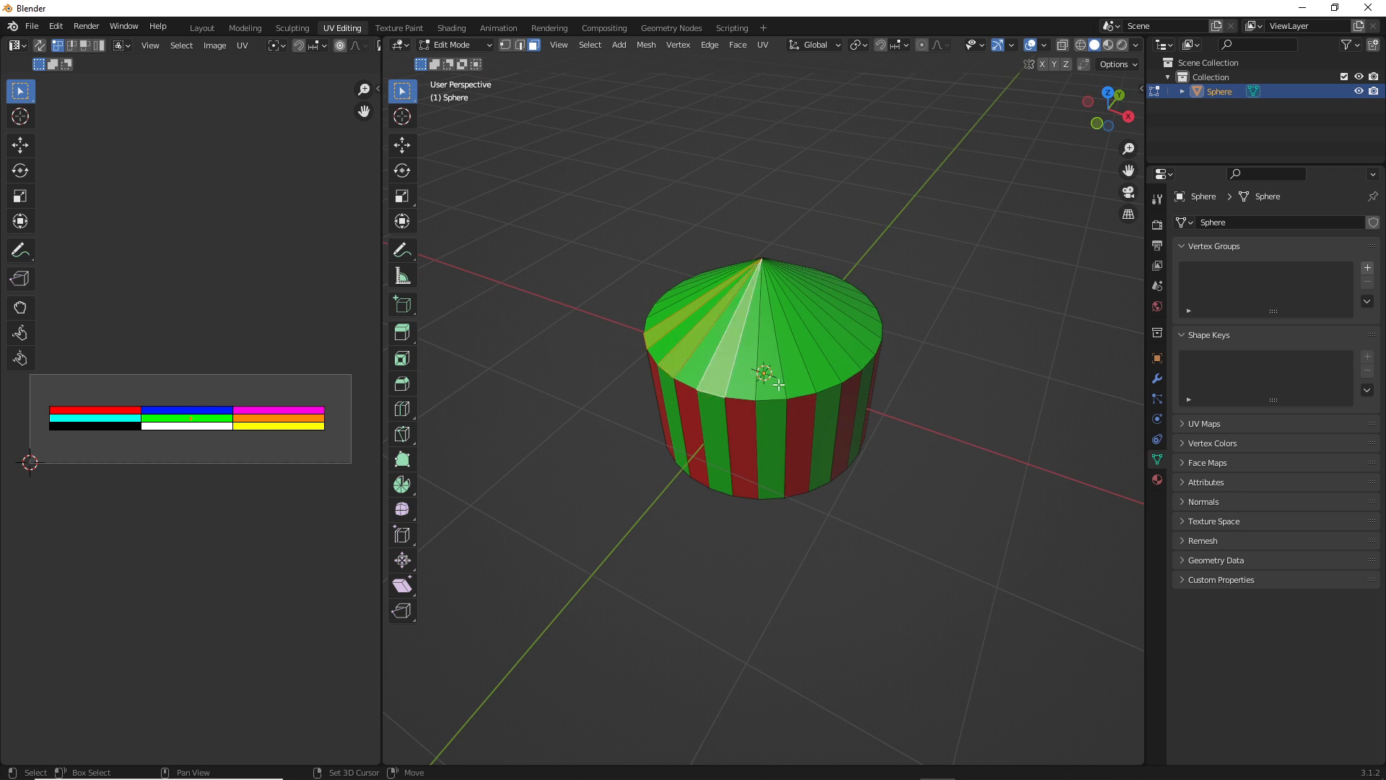
shift+click(774, 378)
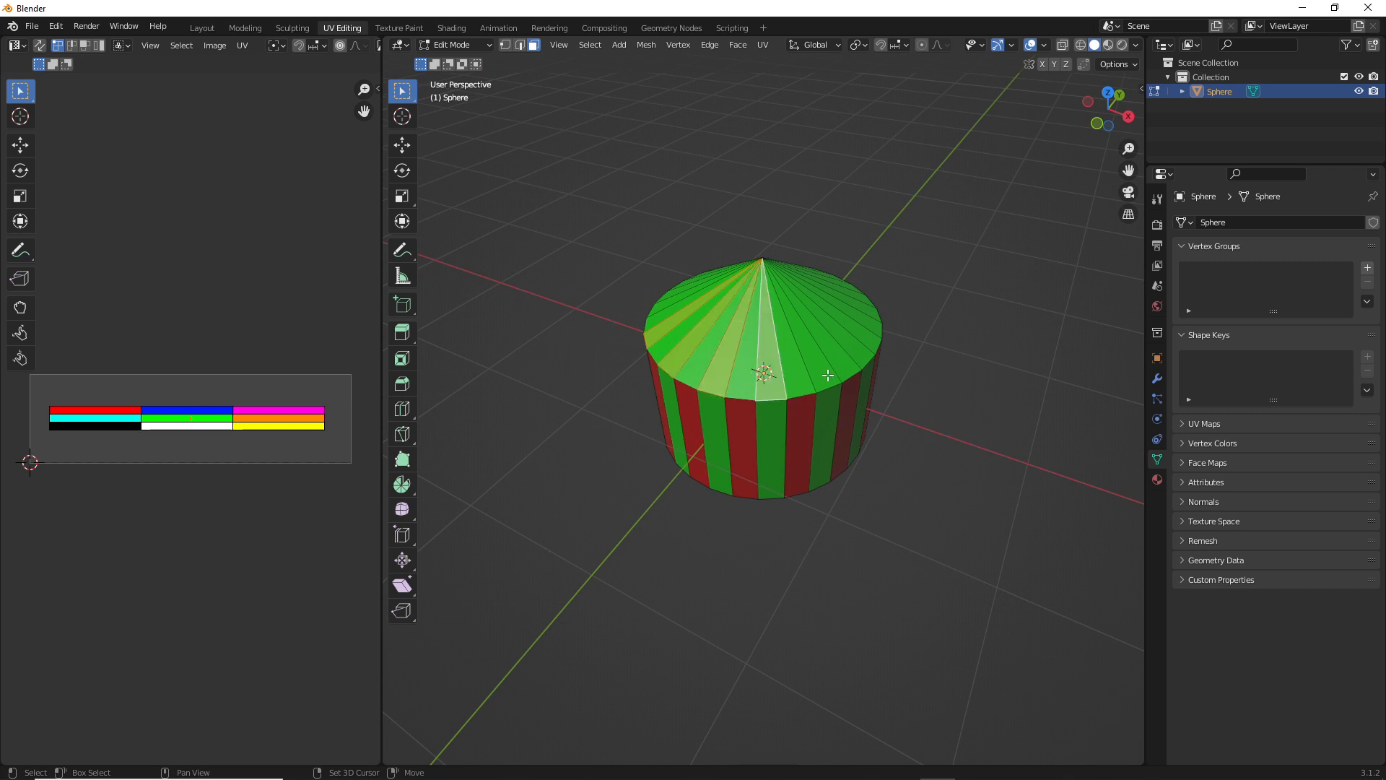
middle_drag(881, 359, 783, 377)
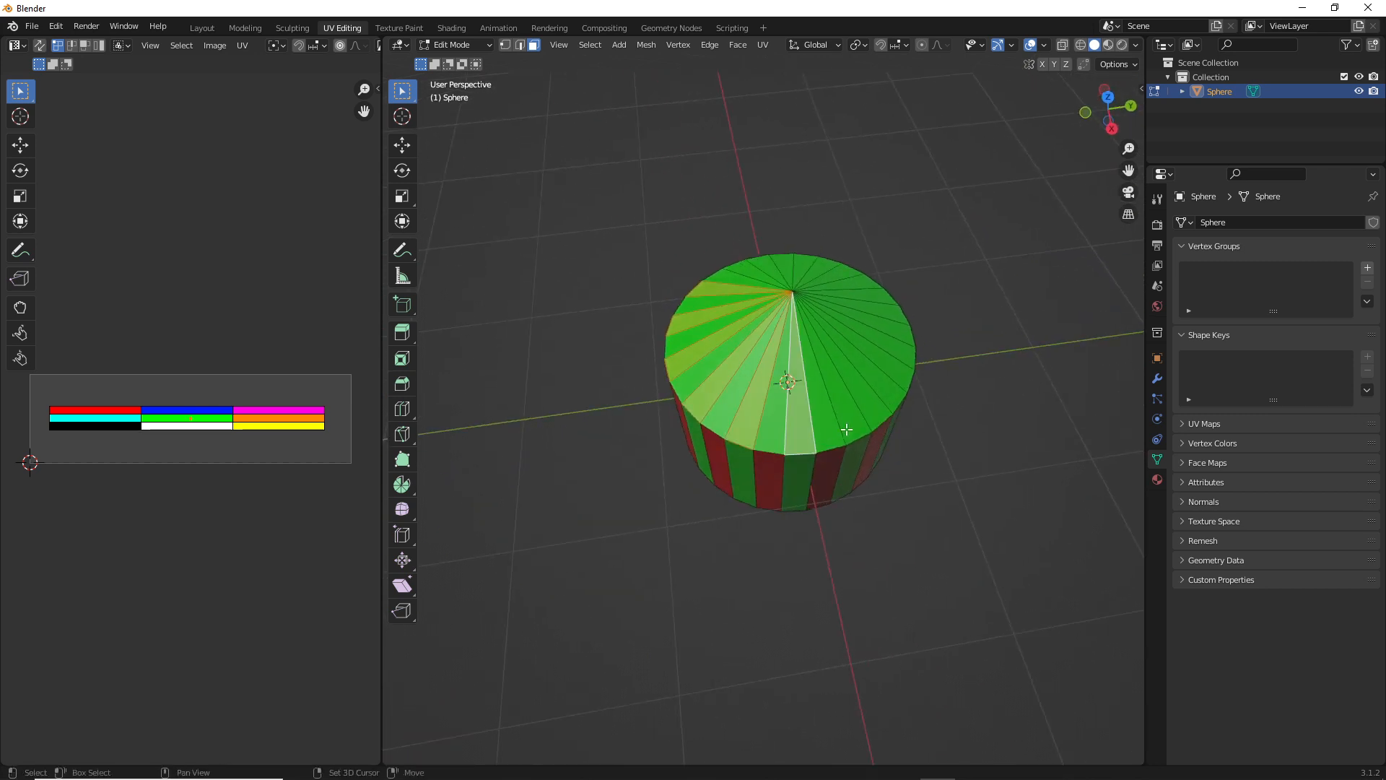
middle_drag(889, 401, 829, 509)
shift+click(855, 514)
shift+click(890, 483)
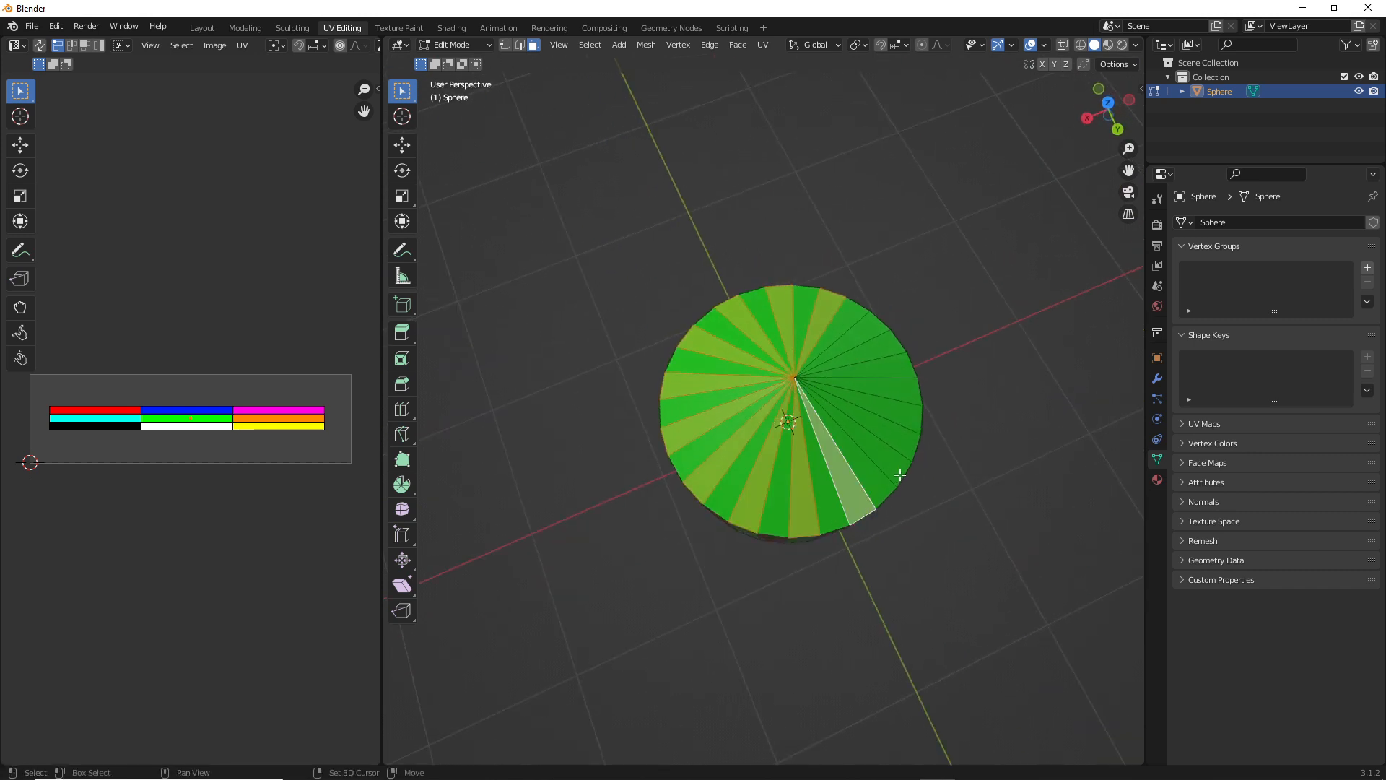
shift+click(914, 437)
shift+click(919, 415)
shift+click(898, 353)
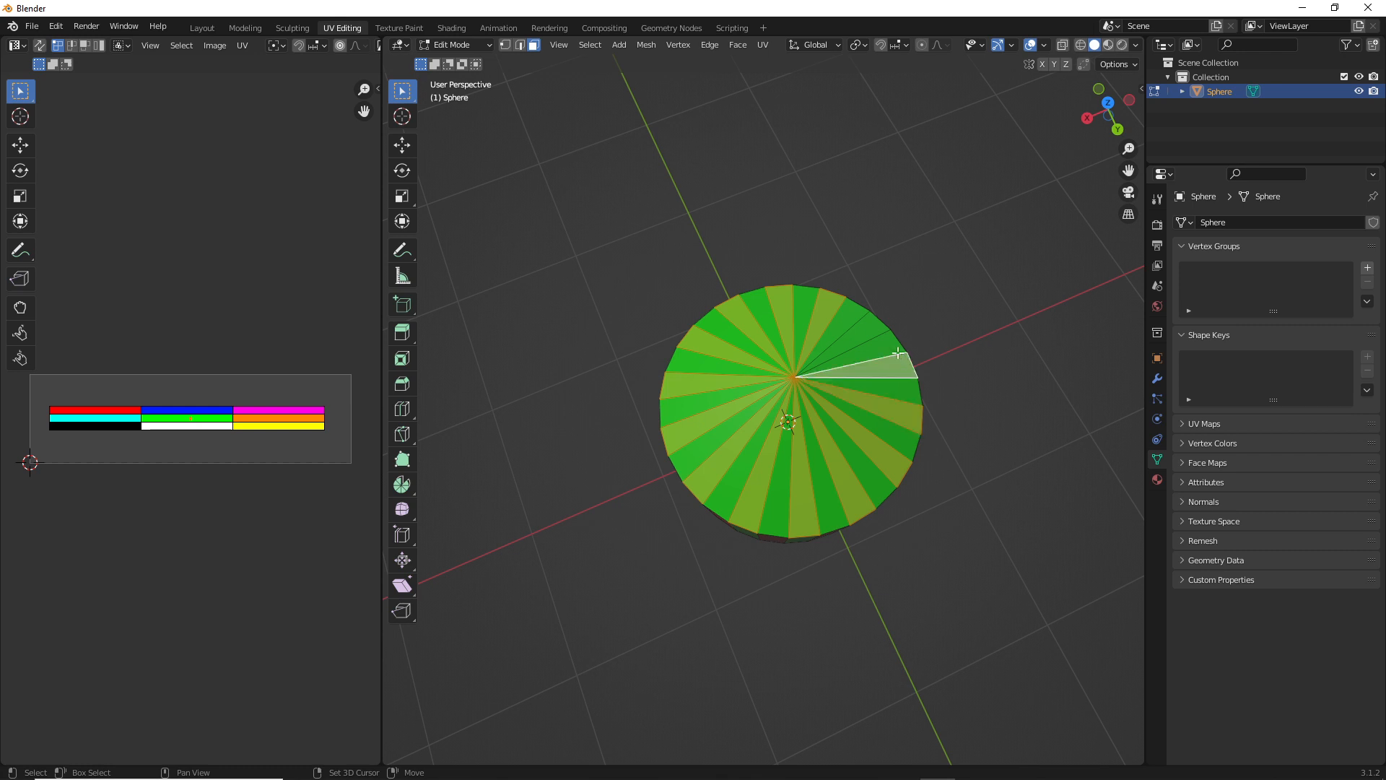
shift+click(870, 330)
middle_drag(871, 330, 844, 309)
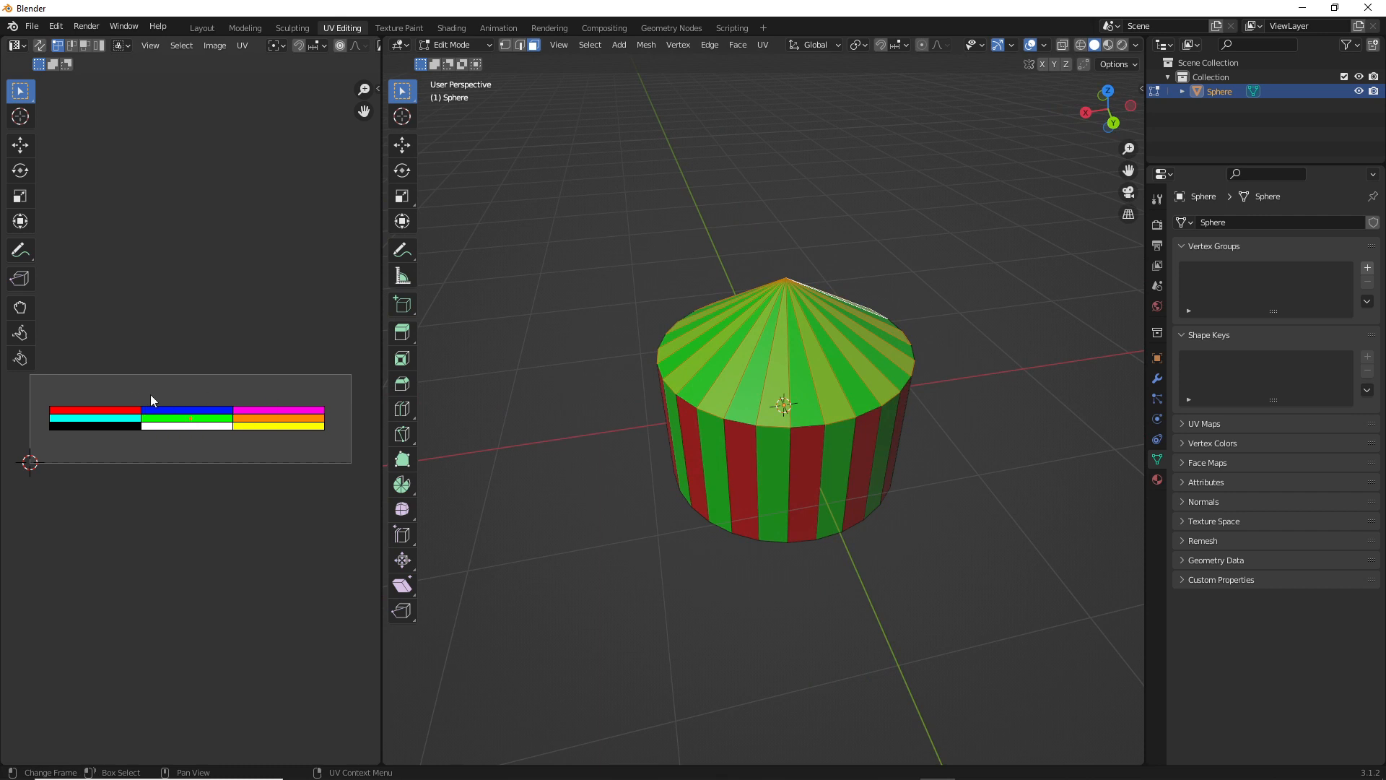
Move the UVs of the selected upper cone faces onto the blue palette swatch
key(g)
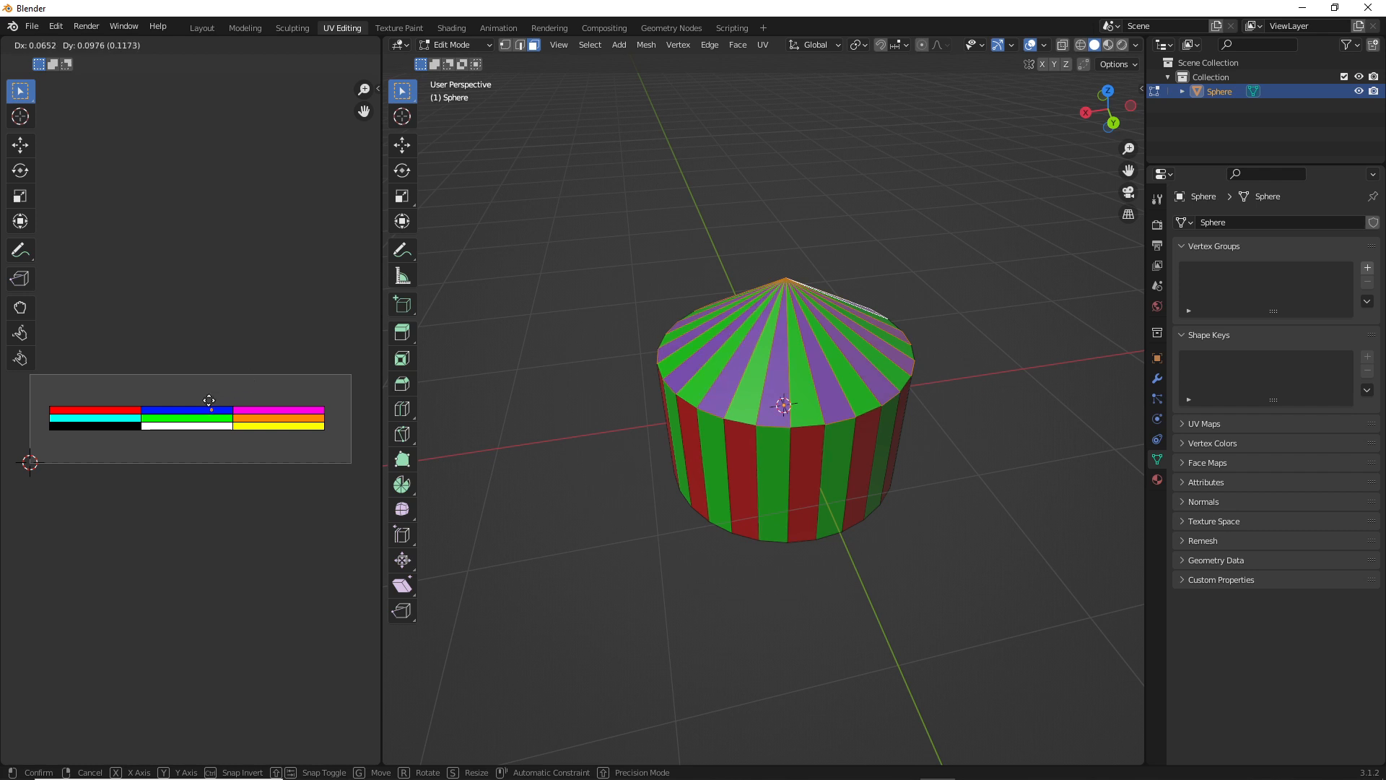
click(208, 400)
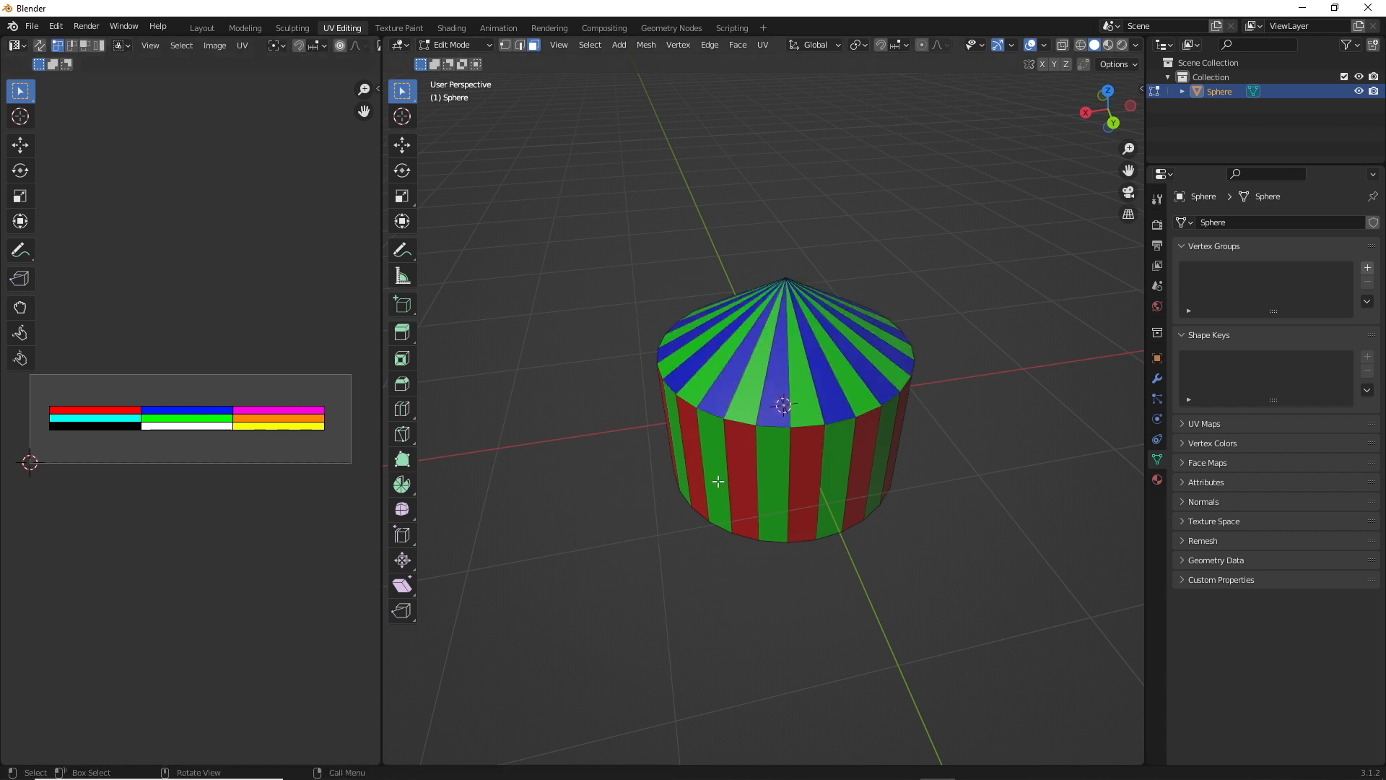
Select every second triangular face around the cone on the underside of the mesh
middle_drag(716, 480, 685, 249)
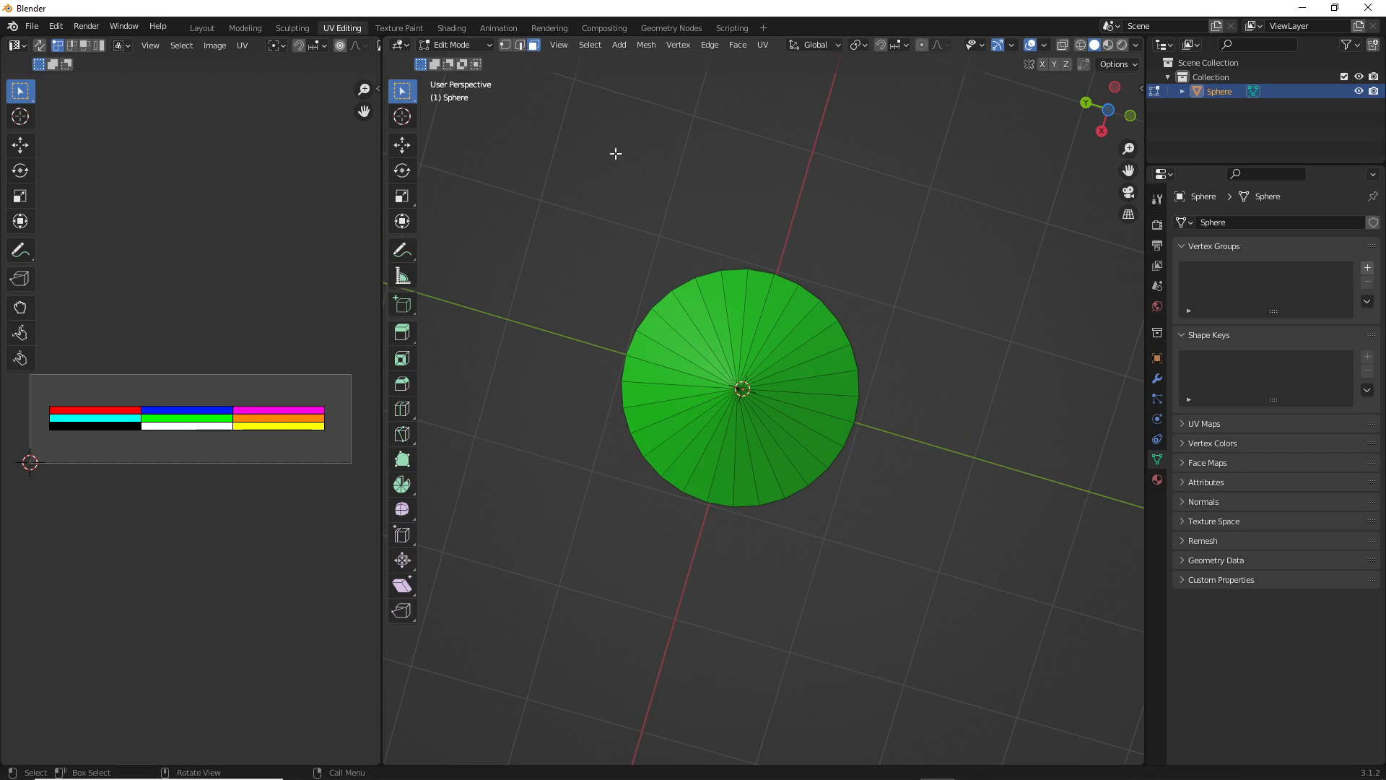
click(741, 301)
shift+click(802, 327)
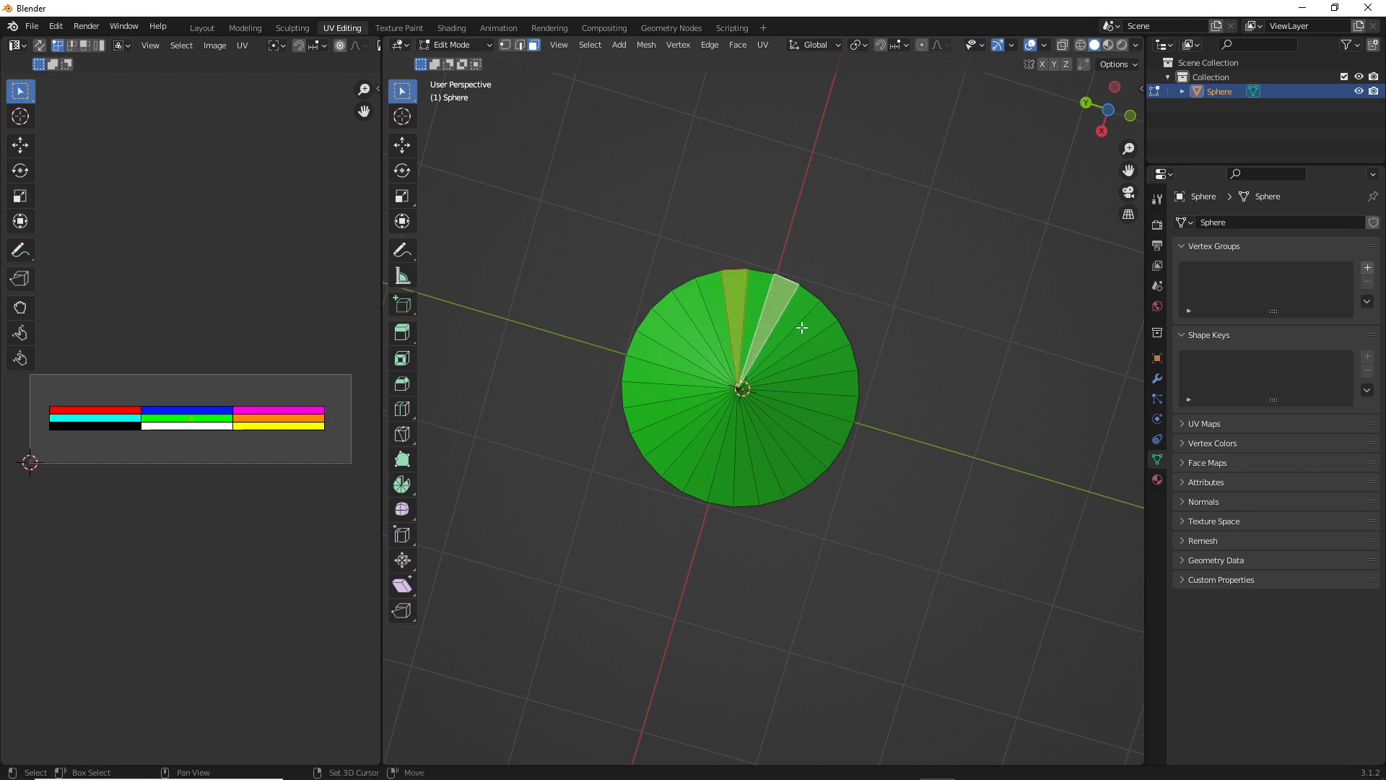
shift+click(818, 333)
shift+click(844, 370)
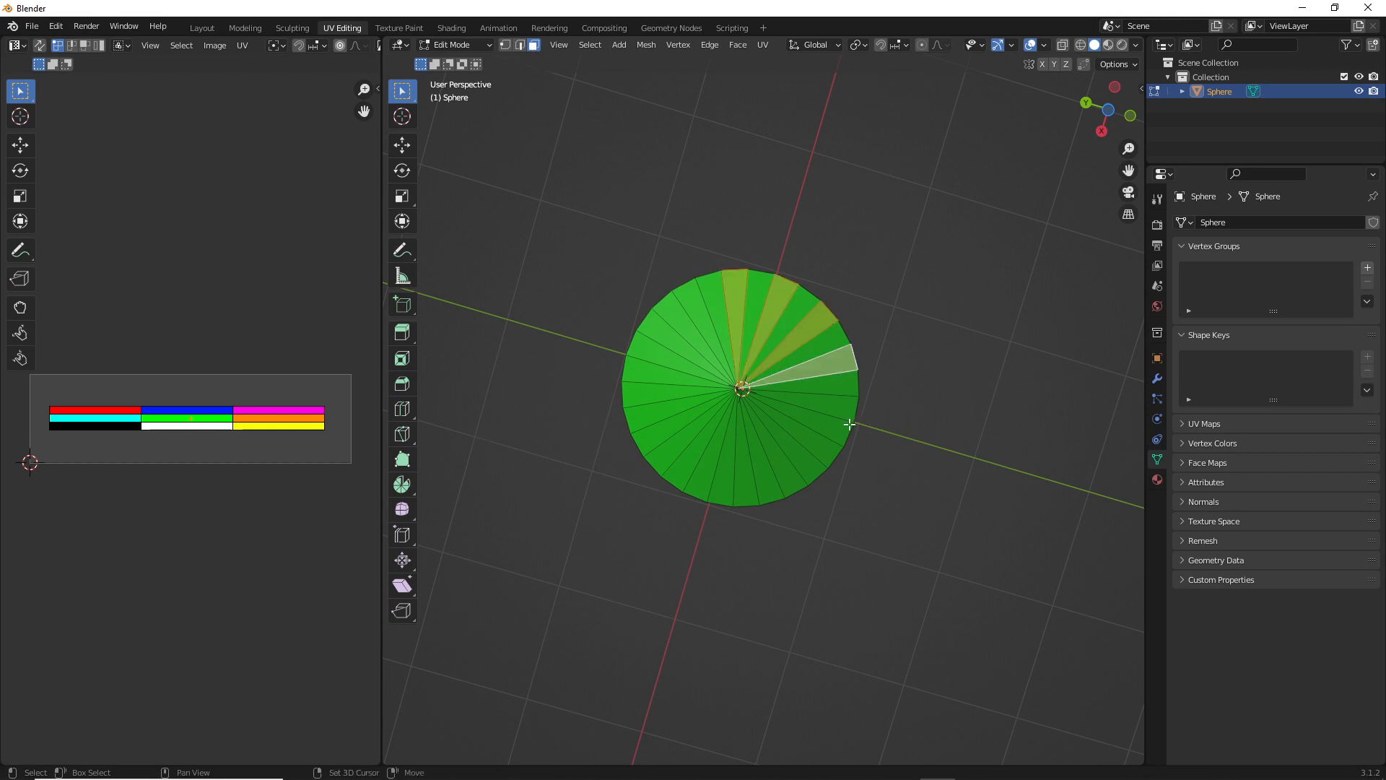
shift+click(854, 411)
shift+click(817, 456)
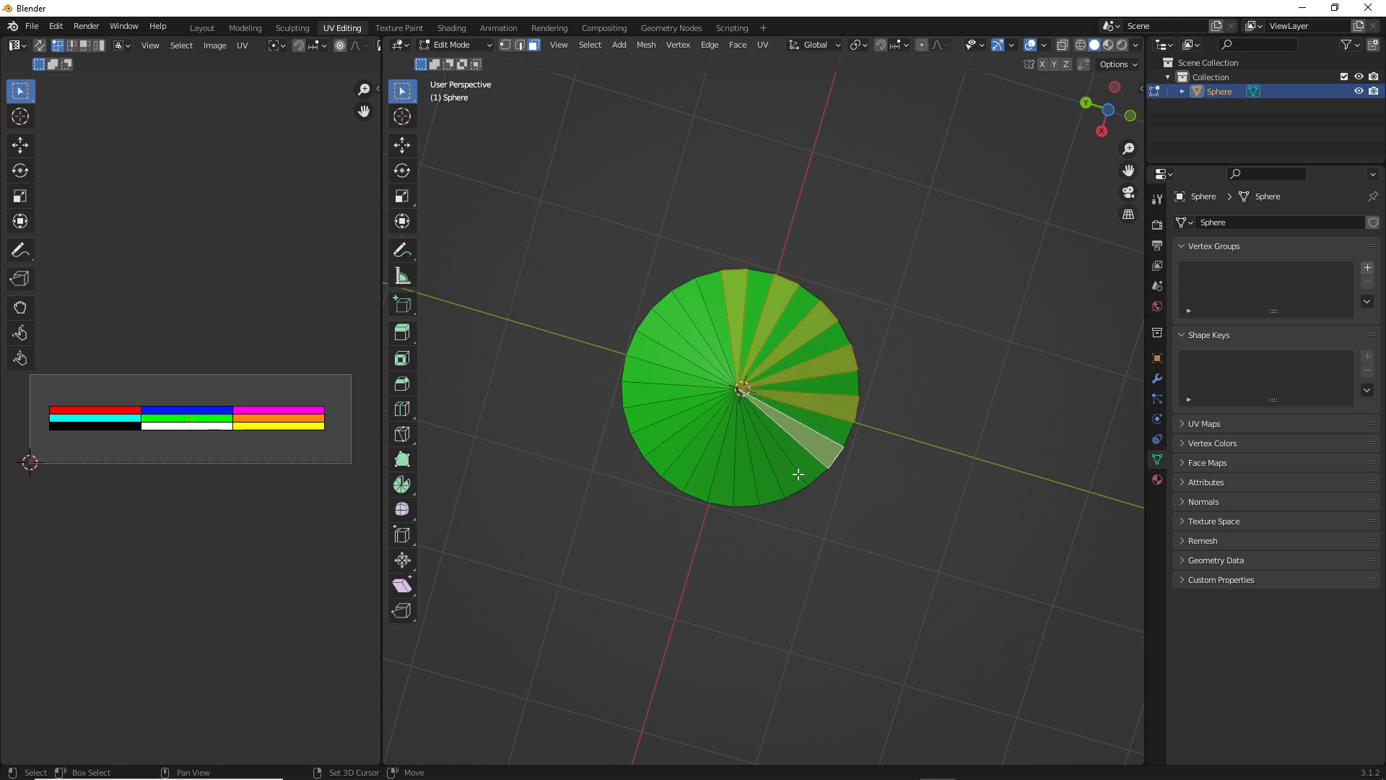
shift+click(794, 480)
shift+click(745, 491)
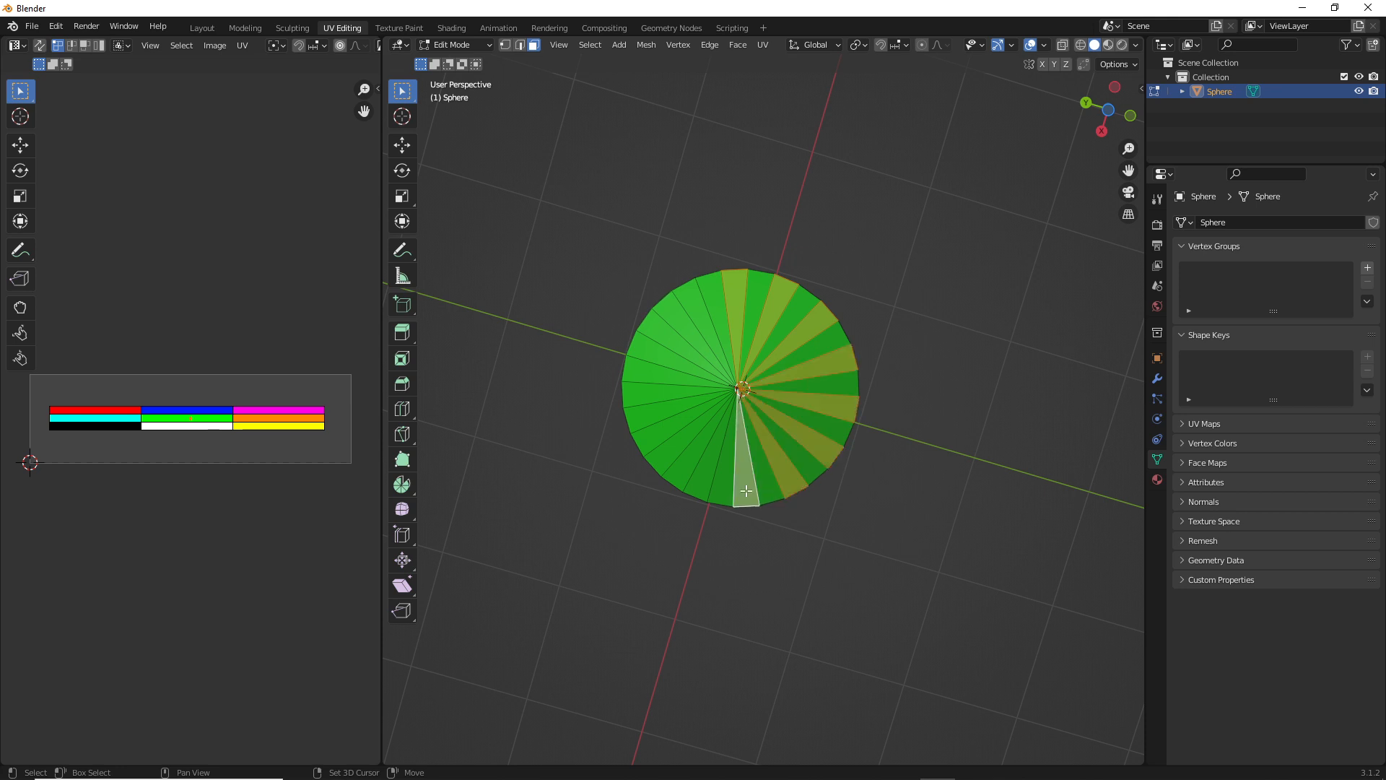
shift+click(704, 491)
shift+click(653, 464)
shift+click(636, 415)
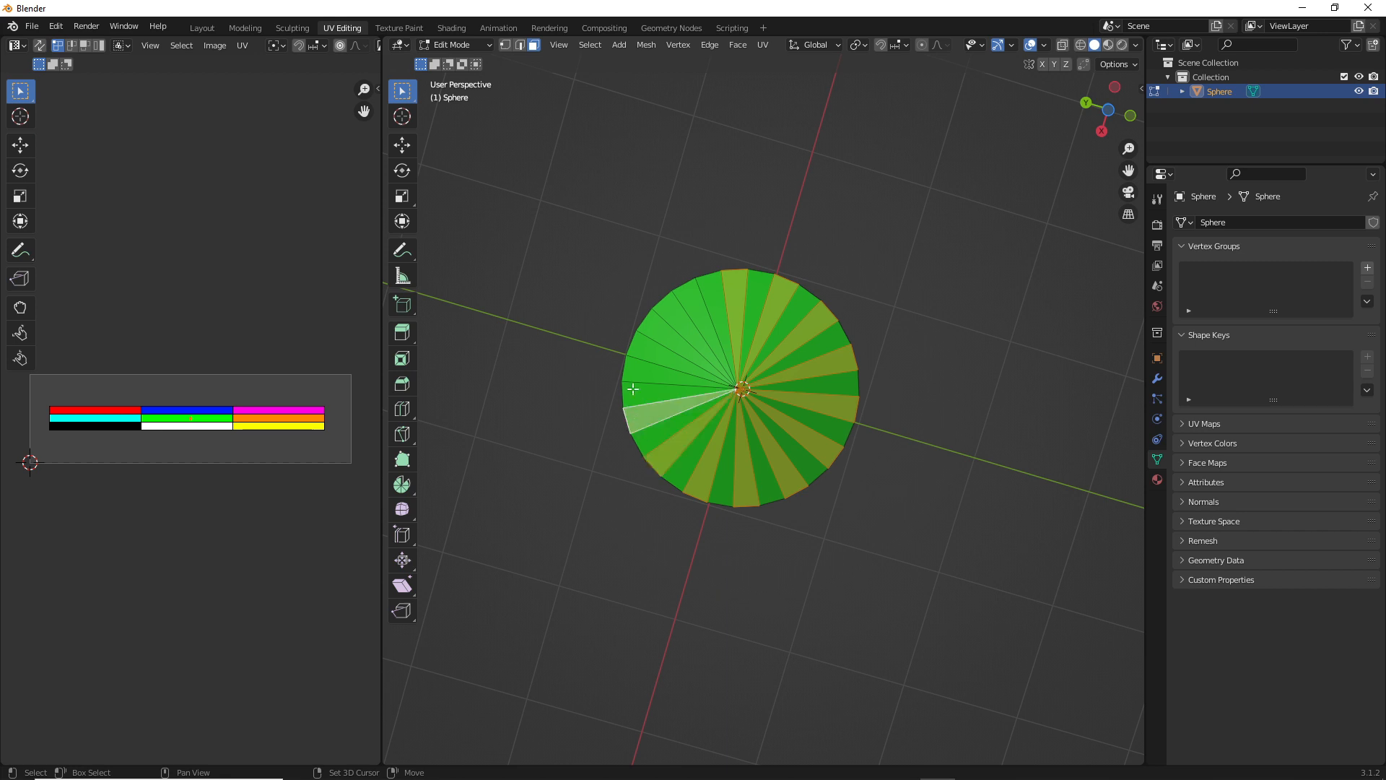
shift+click(630, 375)
shift+click(651, 332)
shift+click(690, 304)
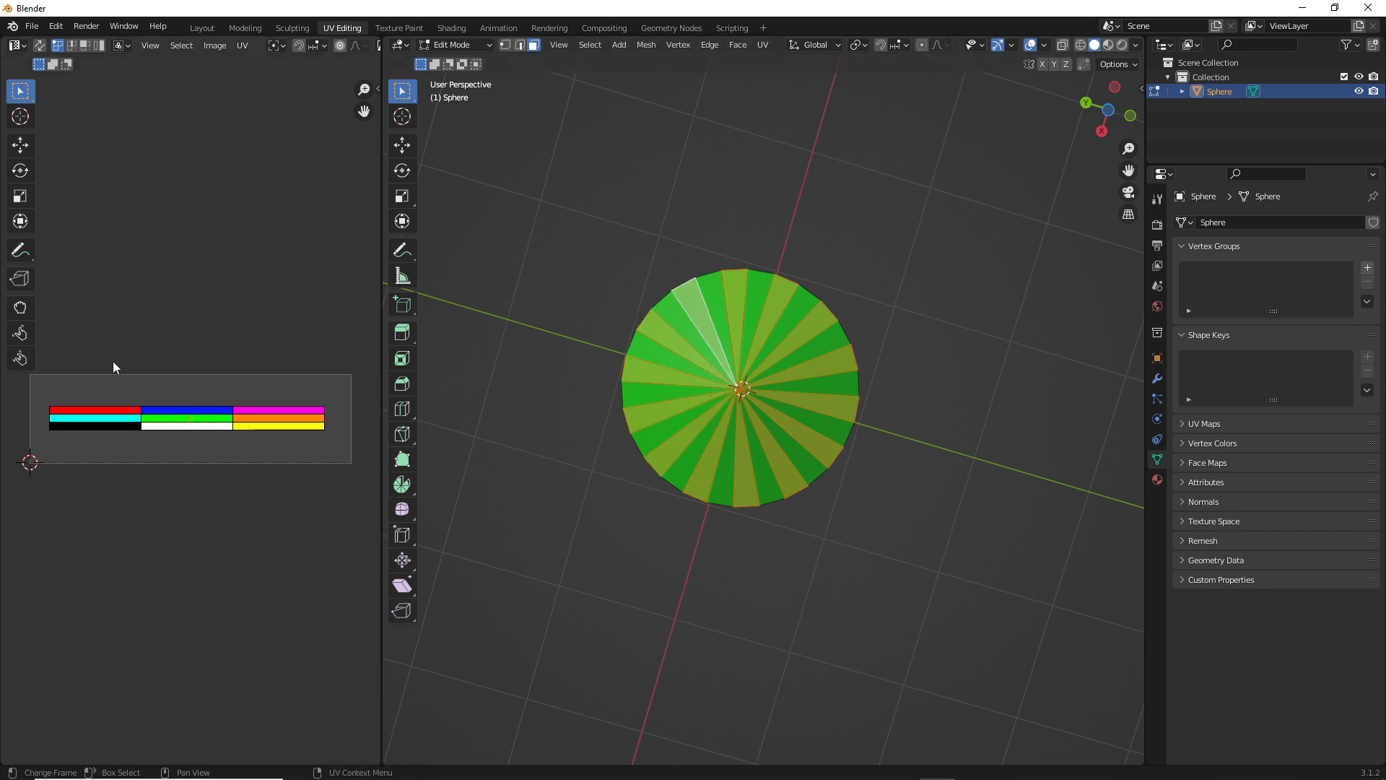
Move the UVs of the selected underside faces onto the yellow palette swatch
key(g)
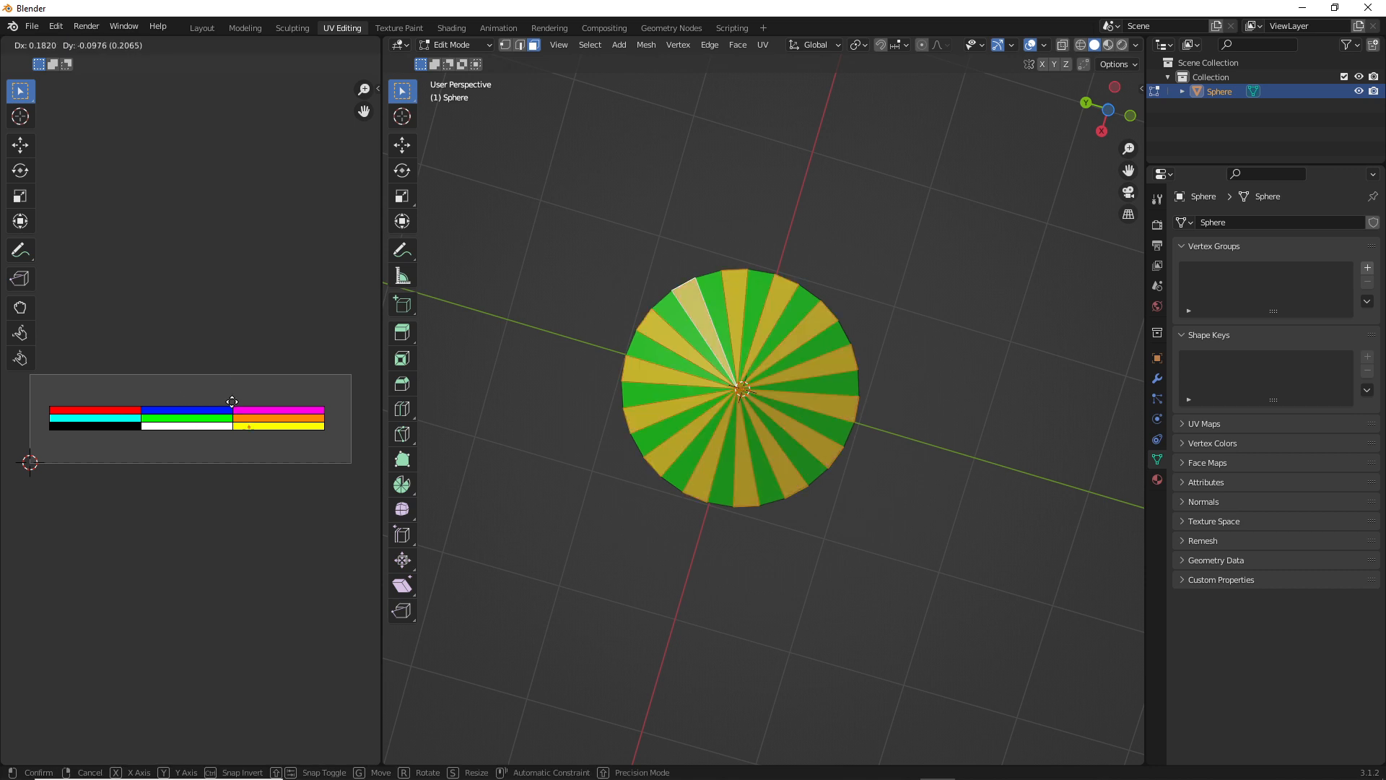
click(233, 400)
middle_drag(660, 241, 679, 410)
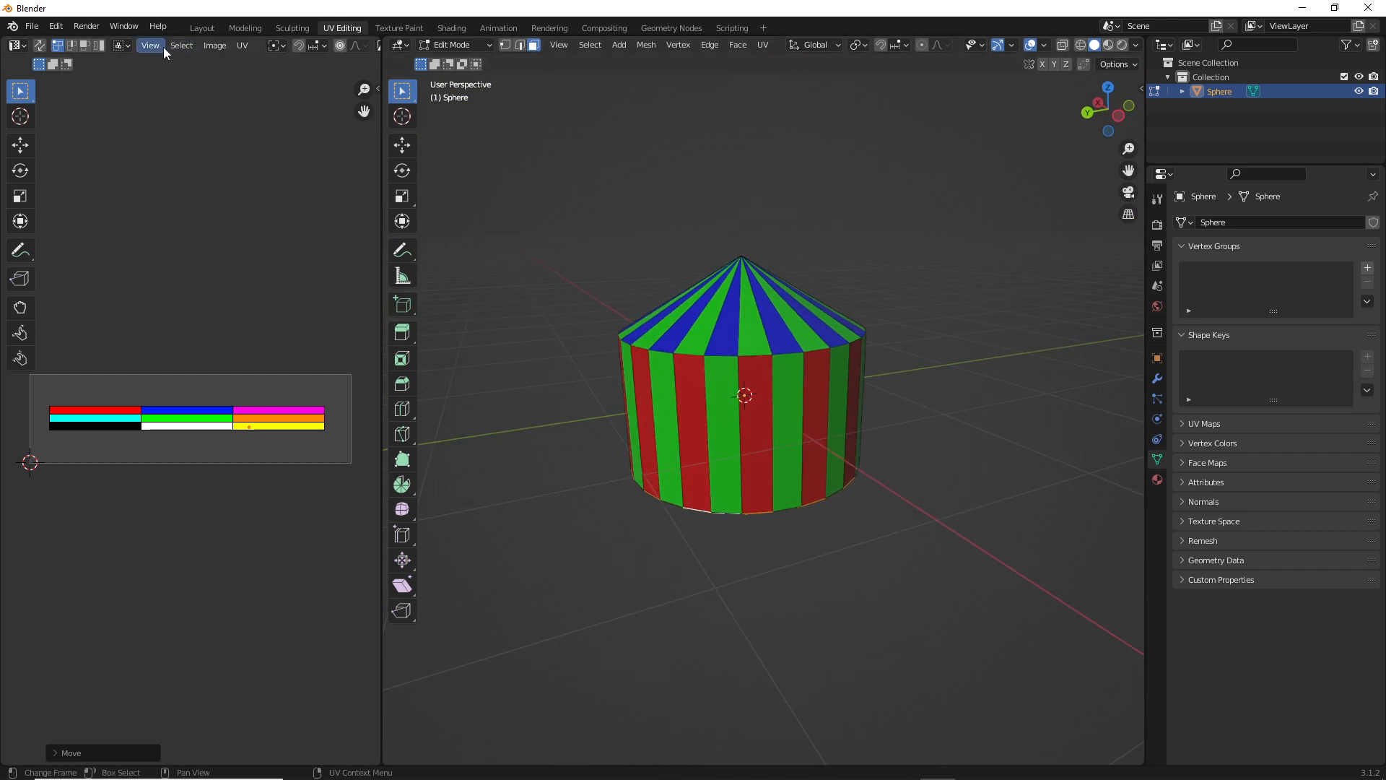
Switch to the Layout workspace and set the solid viewport shading color to Texture so the mesh shows its palette colors
click(196, 29)
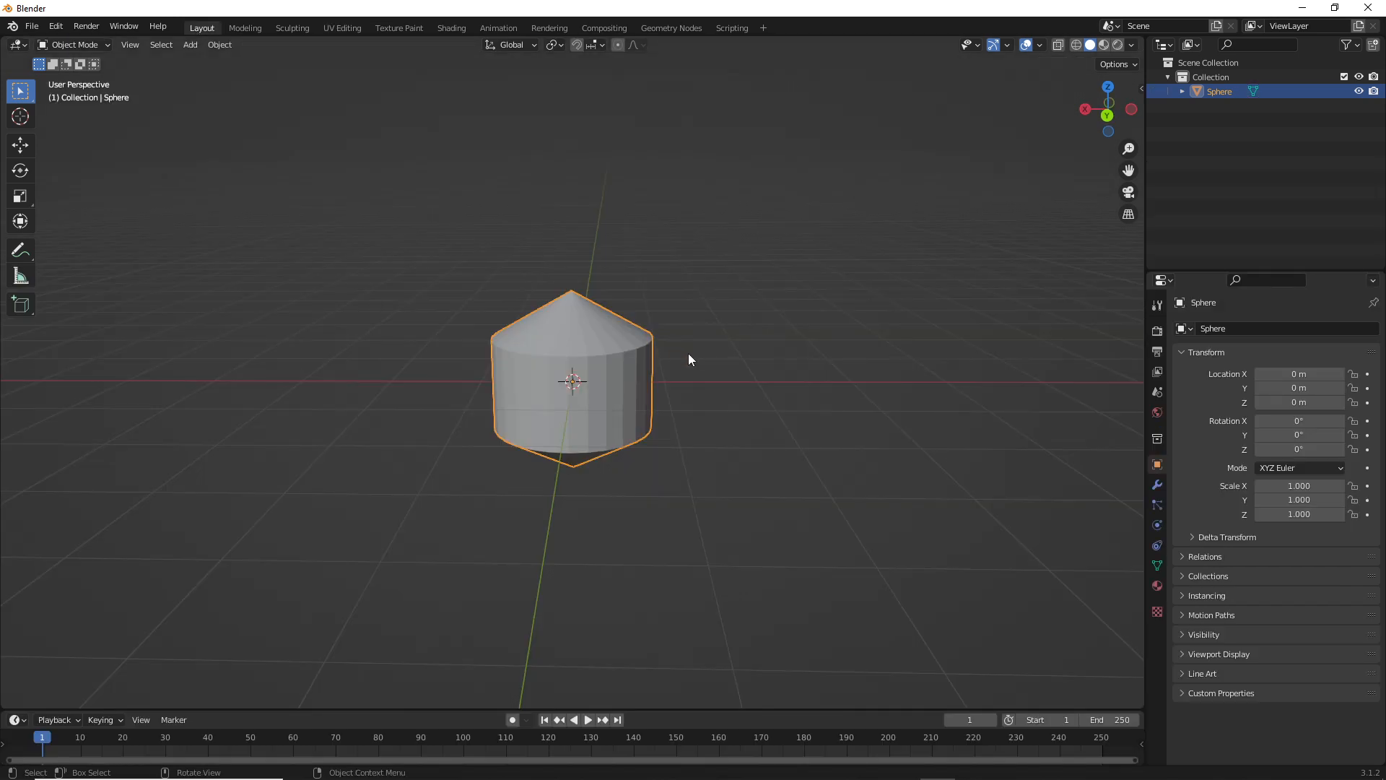
click(1132, 45)
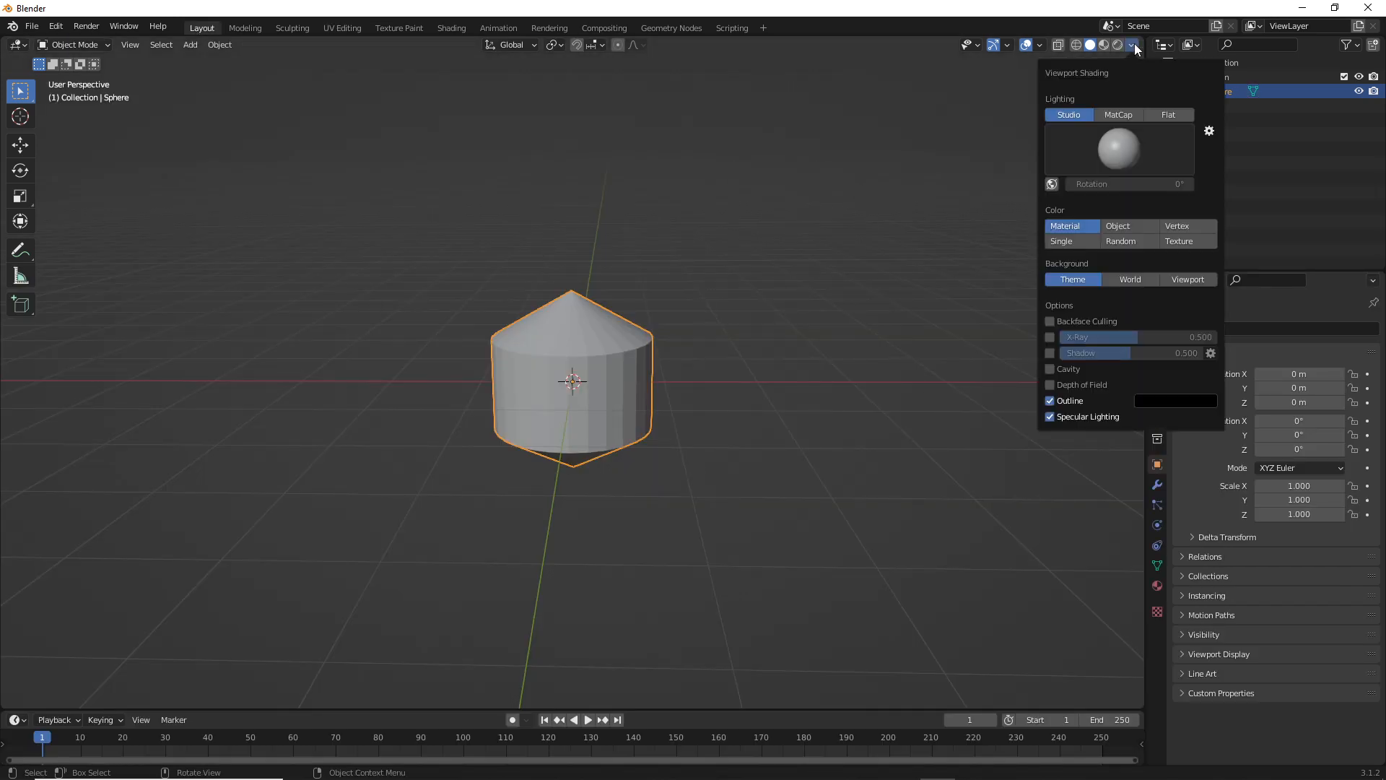
click(1184, 242)
middle_drag(634, 400, 770, 315)
scroll(677, 371, up, 3)
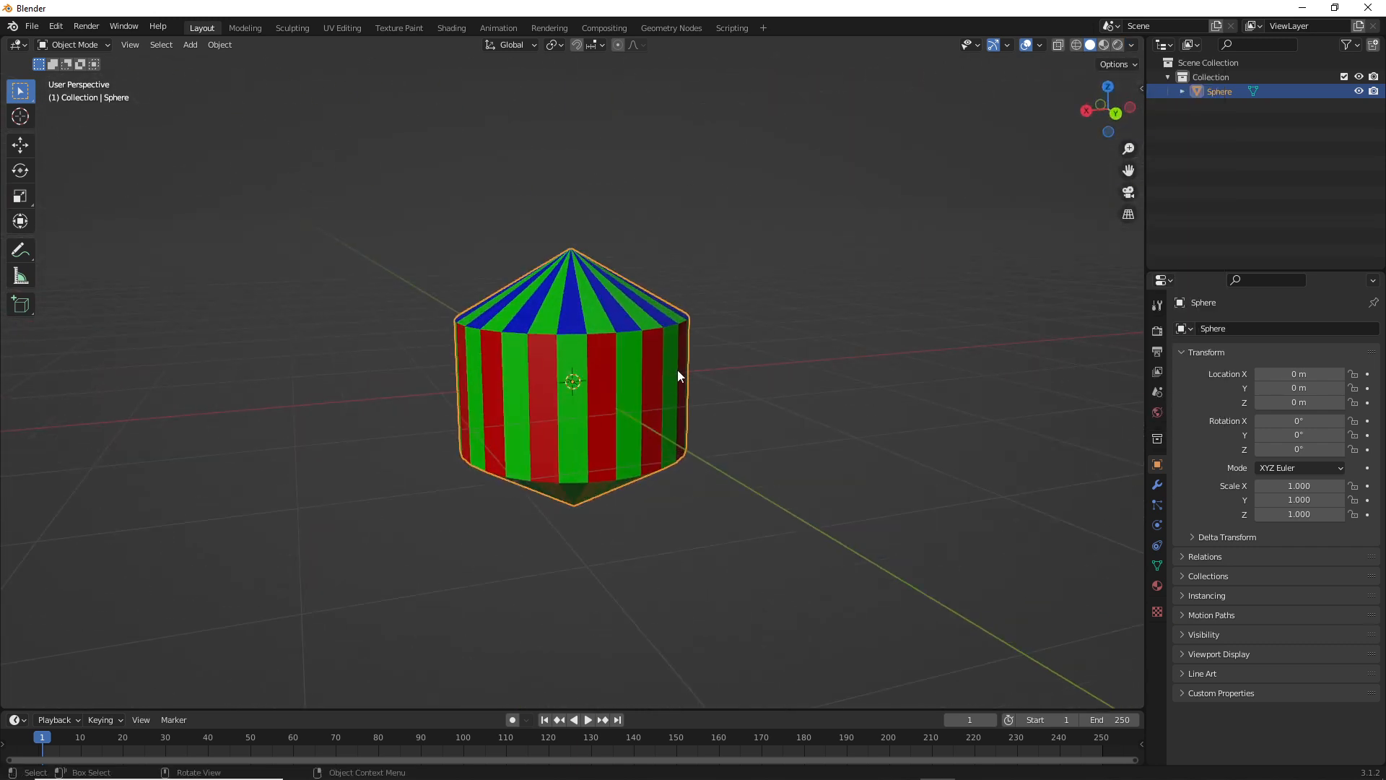
mouse_move(676, 371)
middle_down()
mouse_move(738, 358)
mouse_move(673, 354)
middle_up()
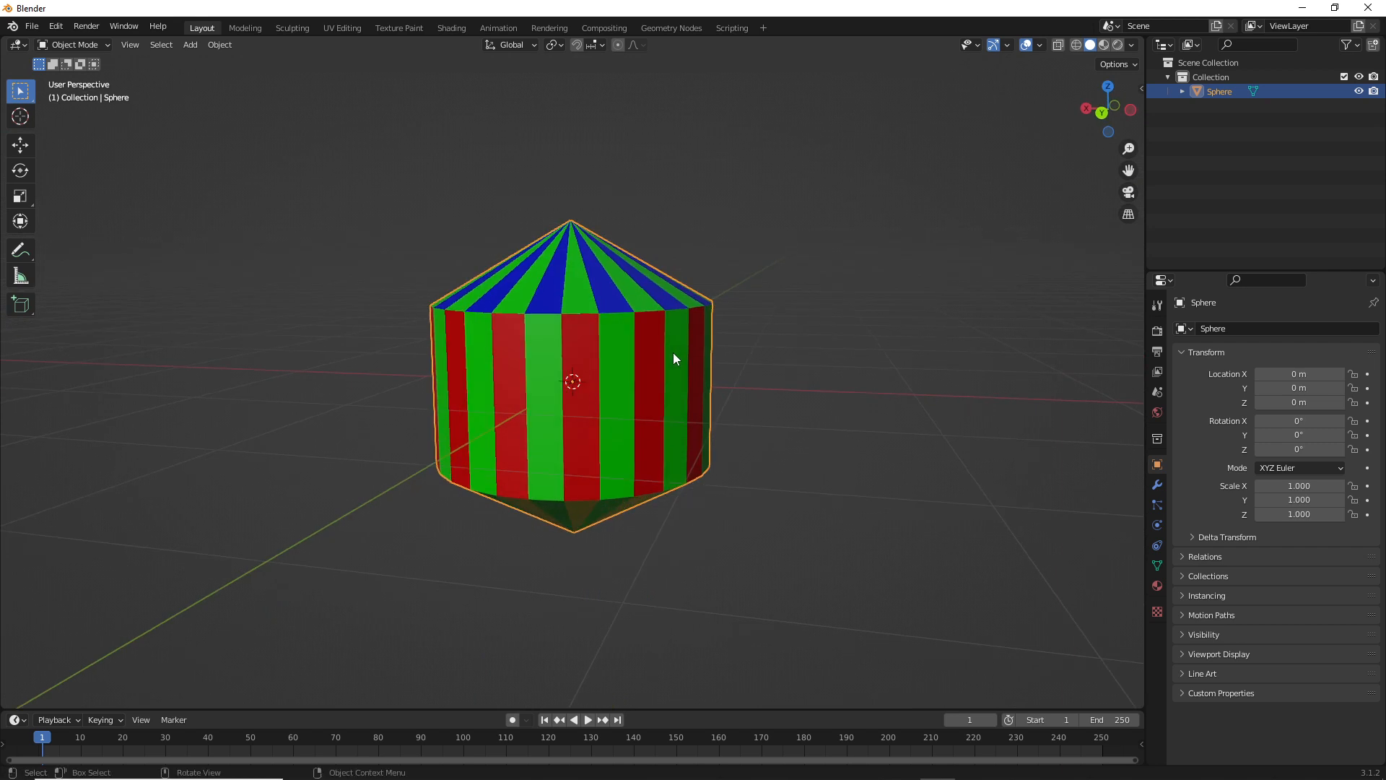
In front view, move the mesh up about 1.02 m along Z to bring its lower tip near the world origin
key(KP_1)
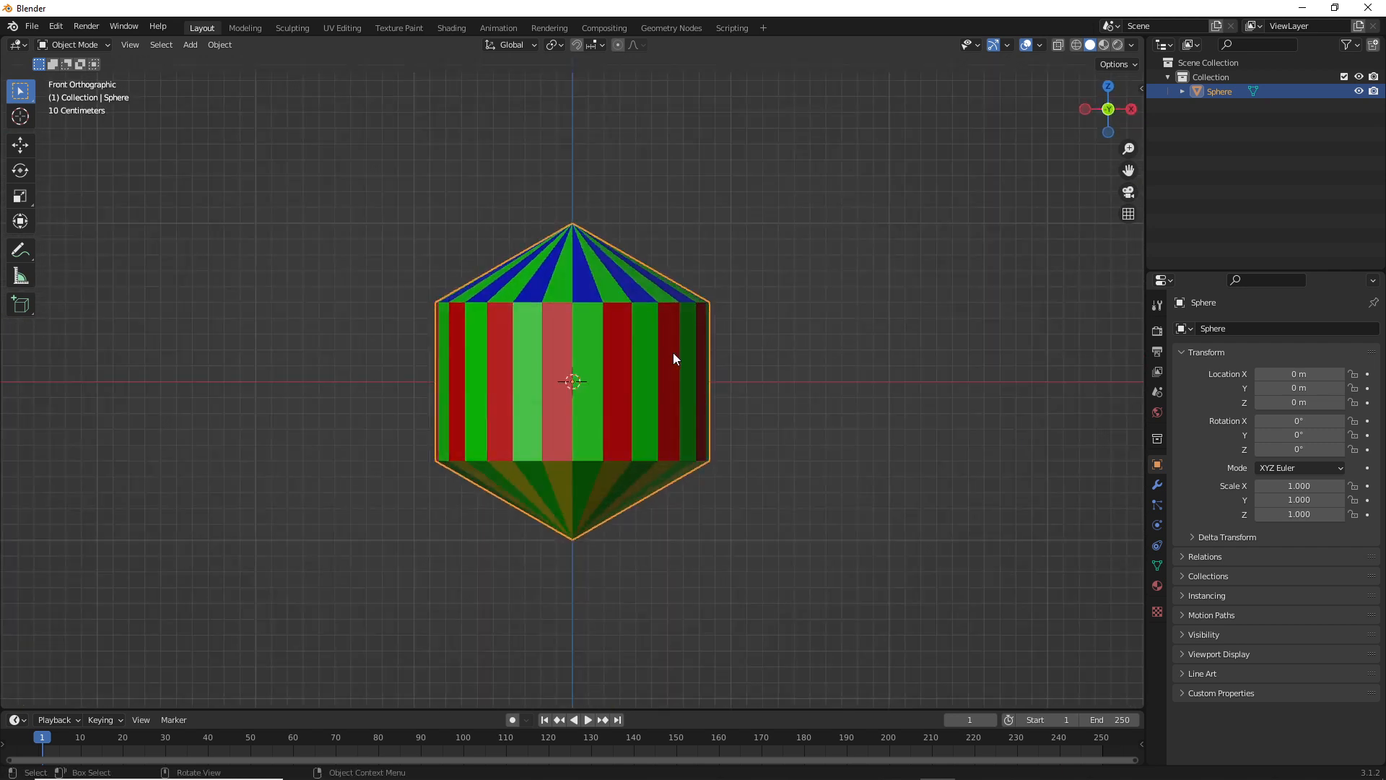
scroll(673, 352, down, 6)
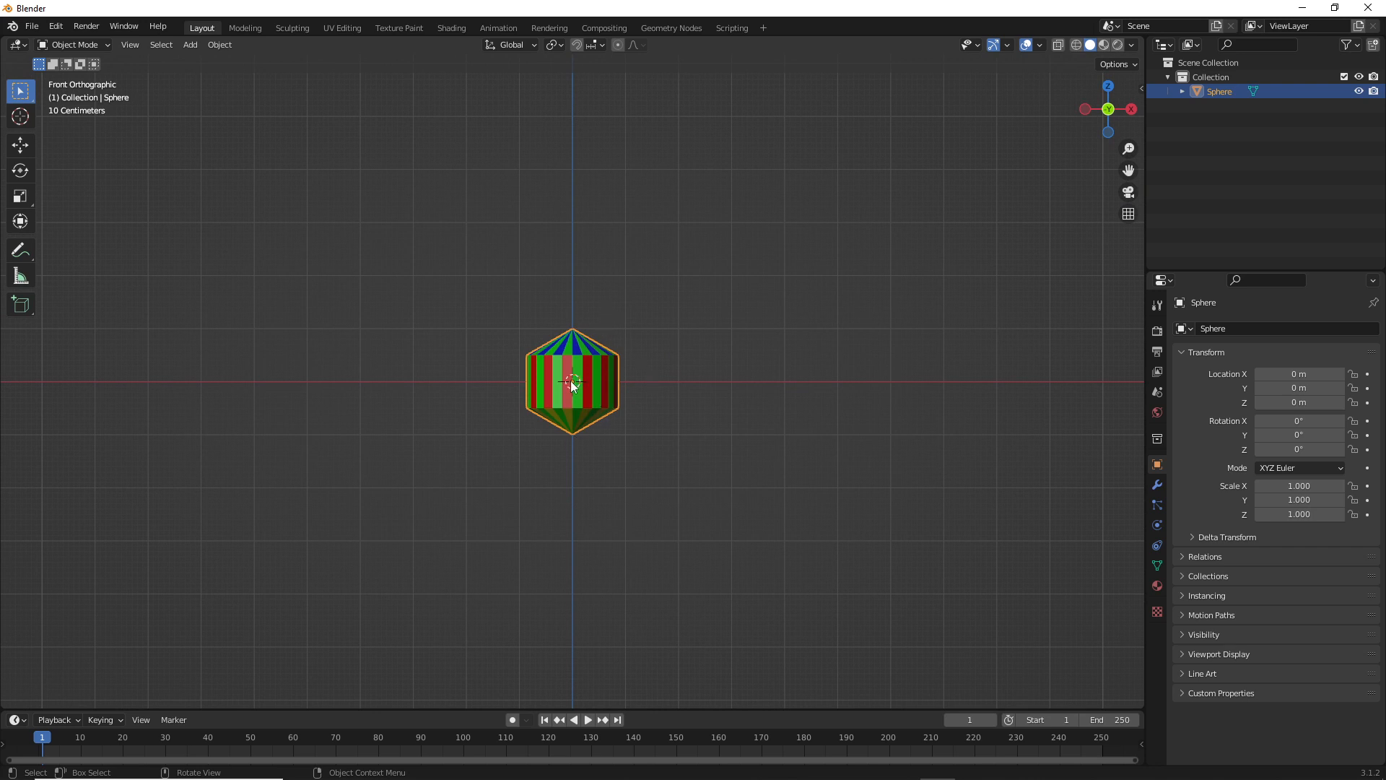
key(g)
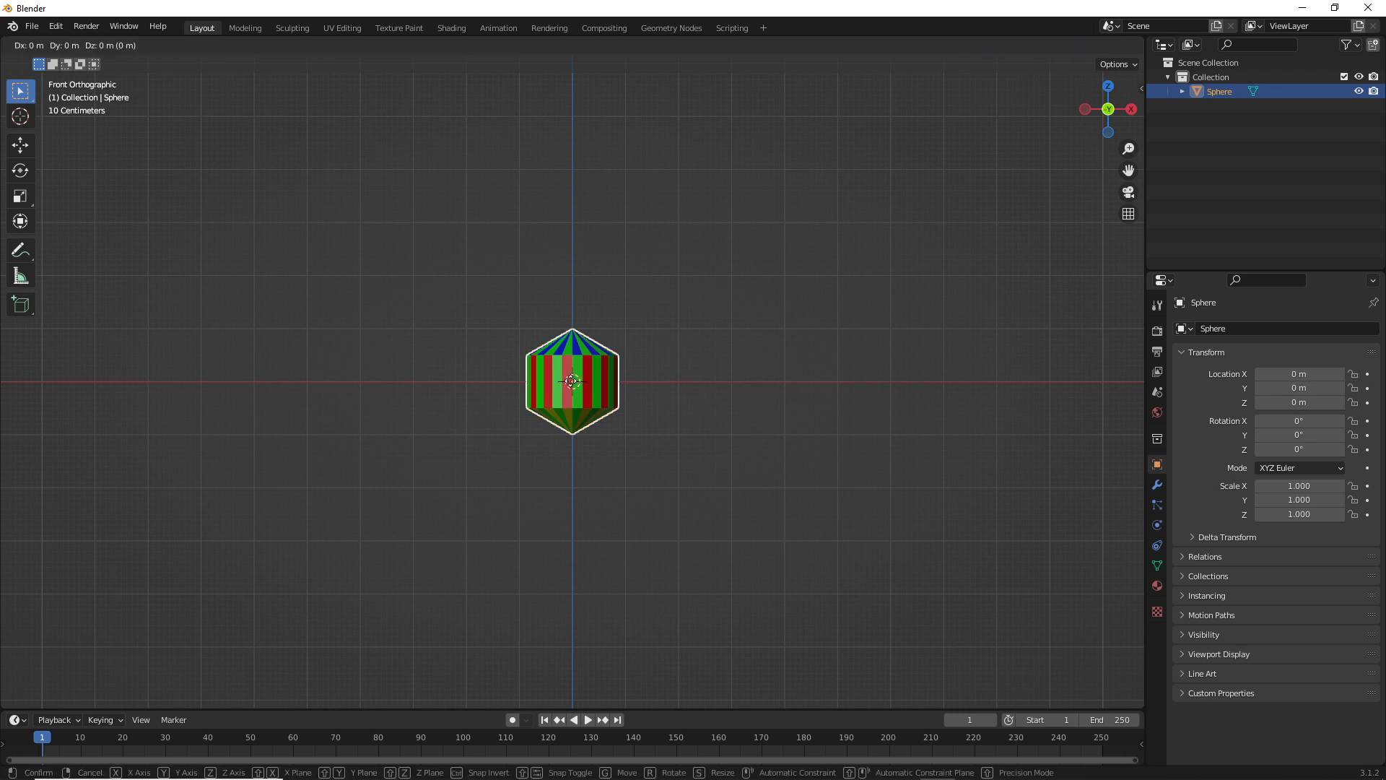
key(z)
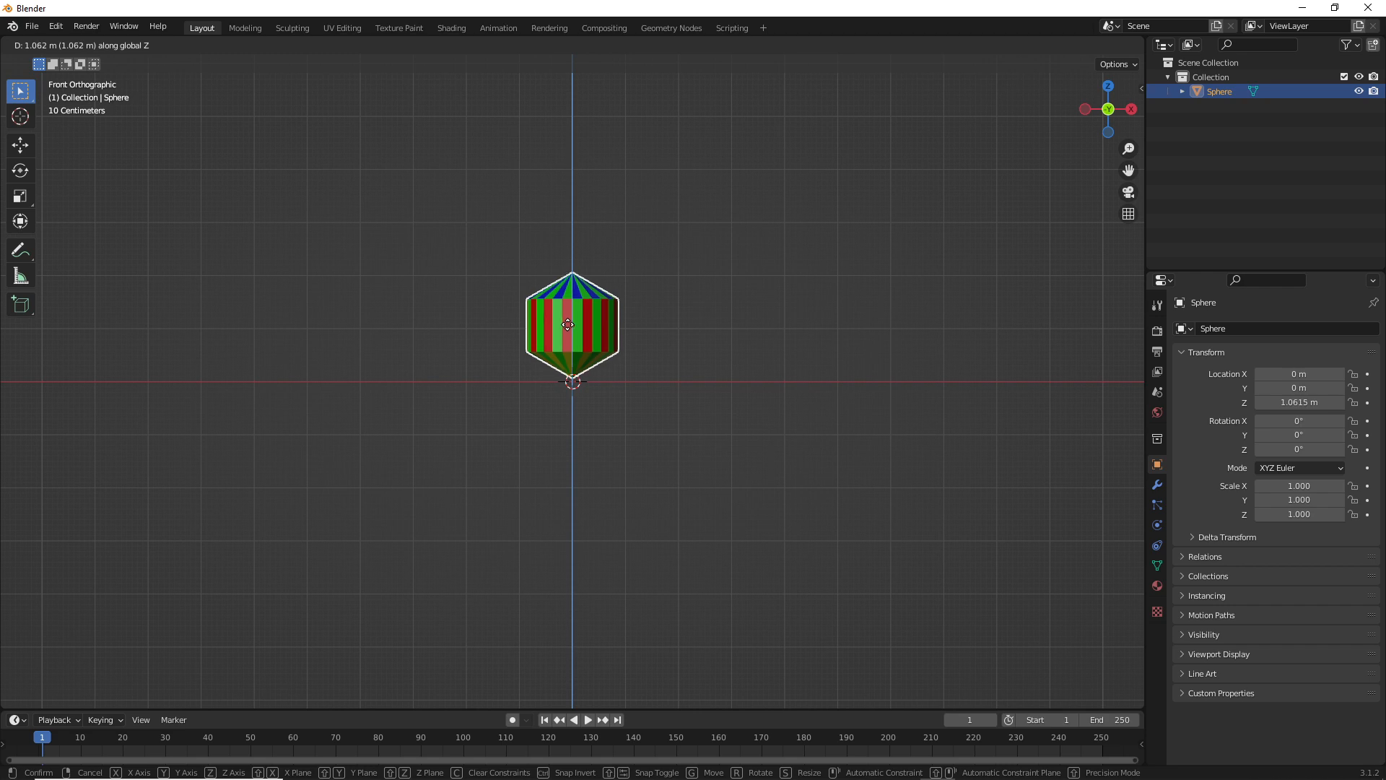
click(592, 384)
scroll(592, 384, up, 8)
scroll(592, 385, up, 3)
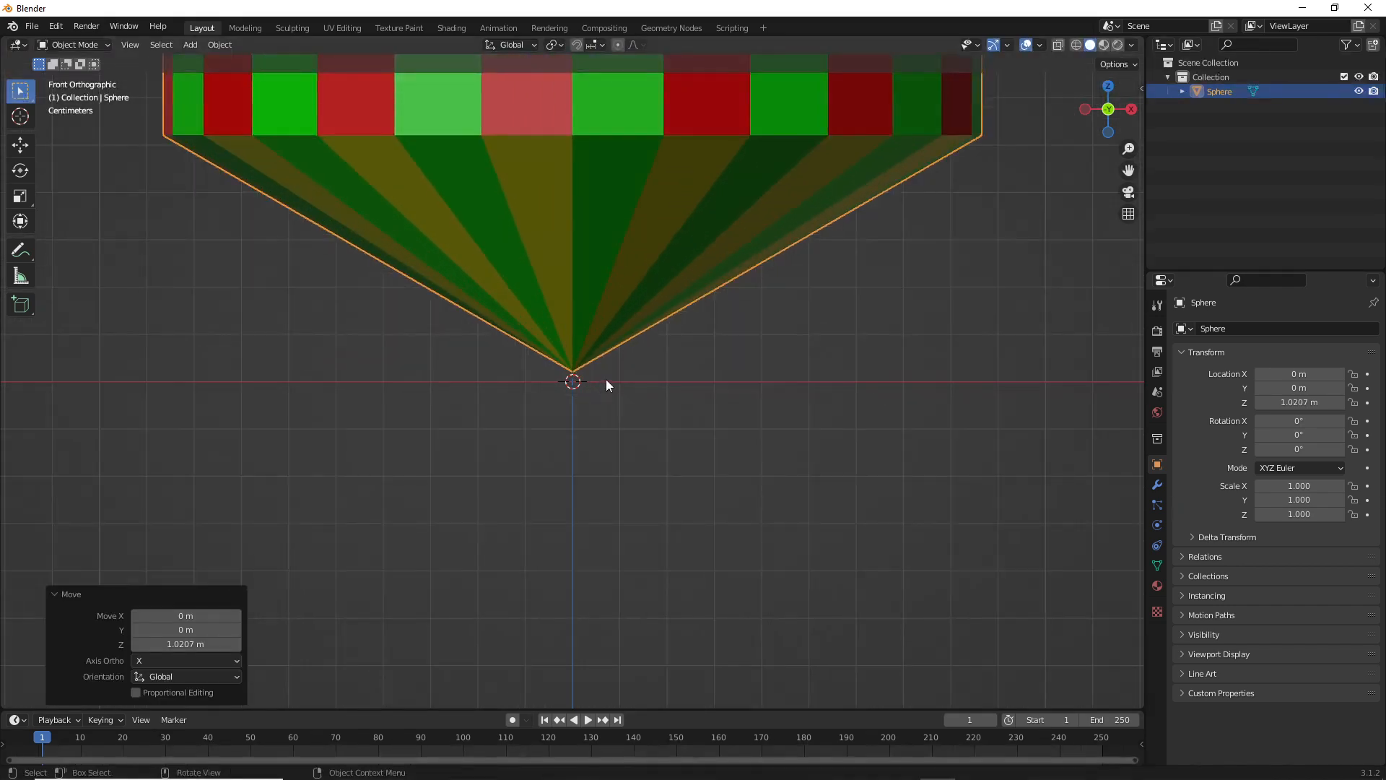
Lower the mesh by about 0.016 m along Z so its bottom tip meets the ground line
scroll(605, 379, down, 6)
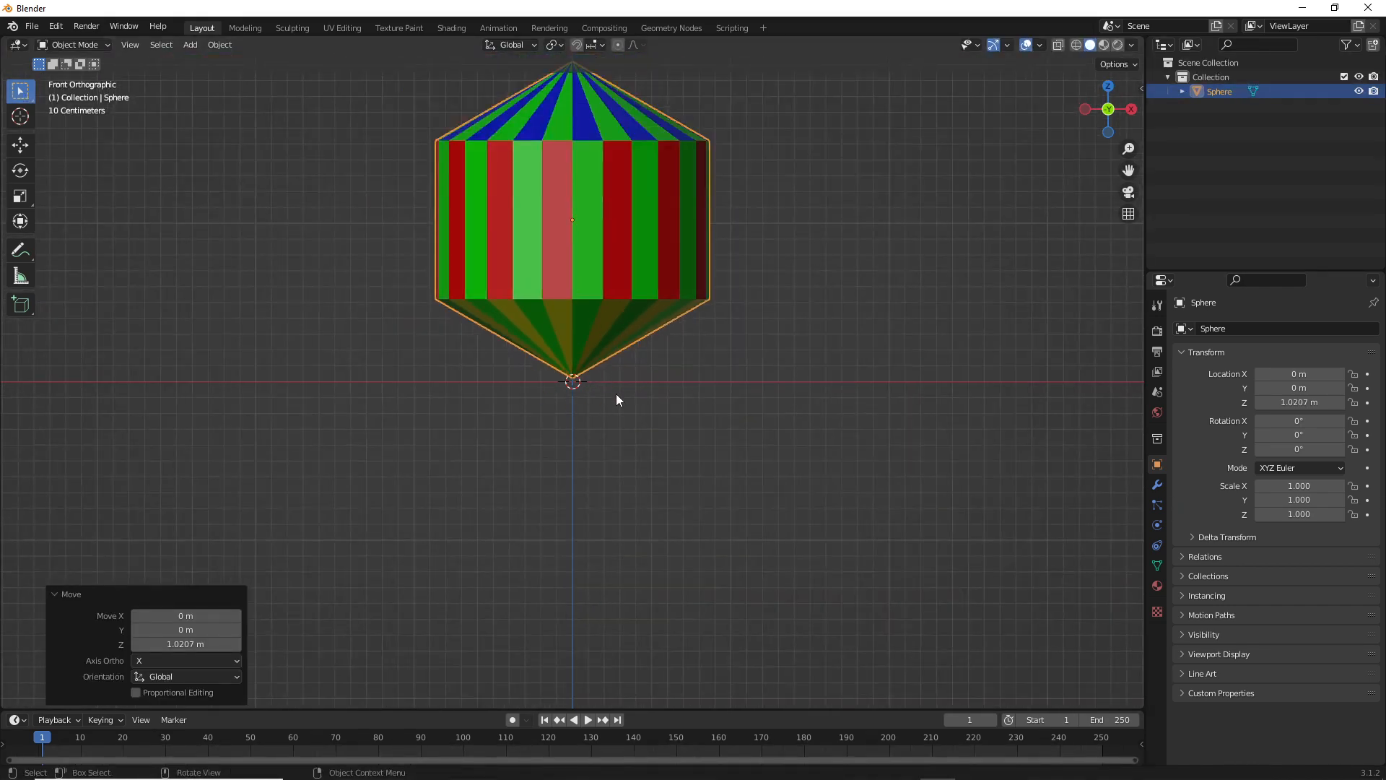
scroll(605, 401, down, 1)
key(g)
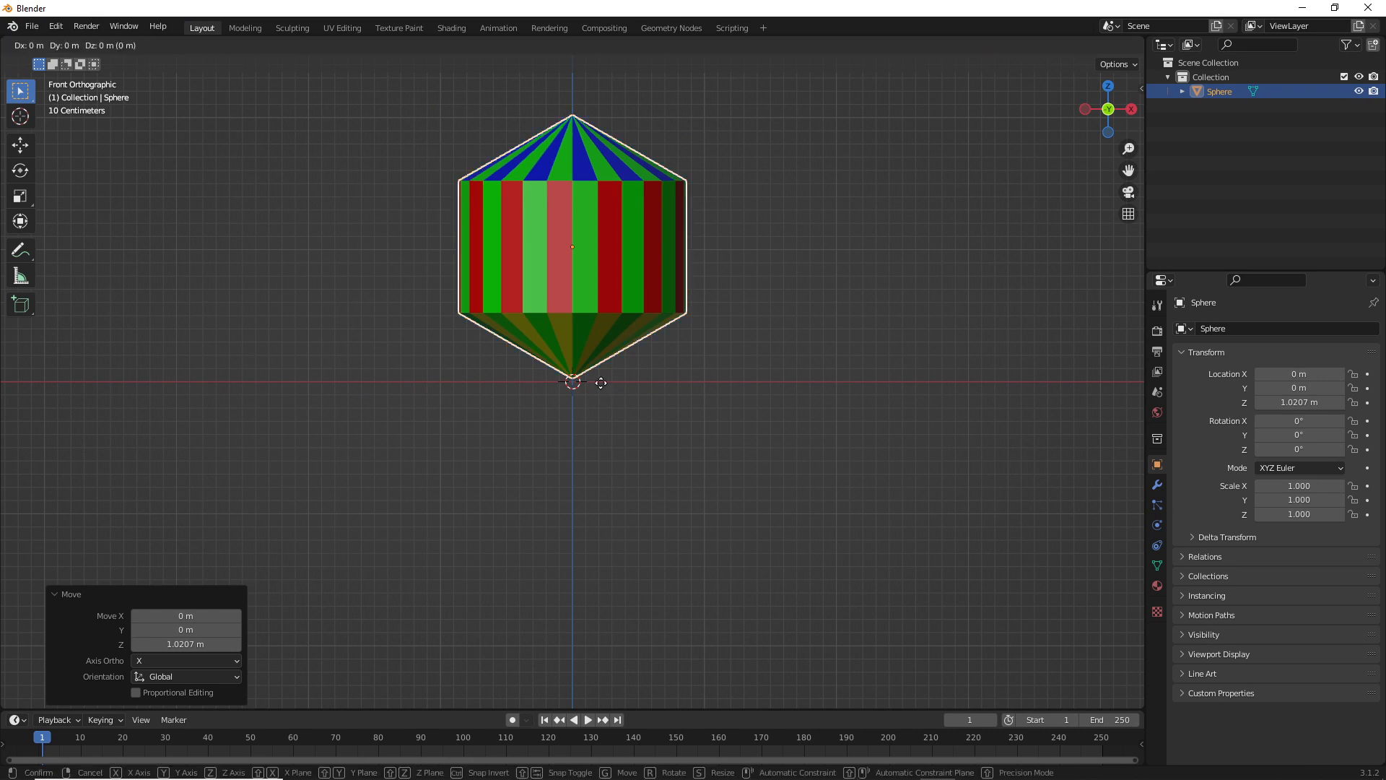
click(600, 384)
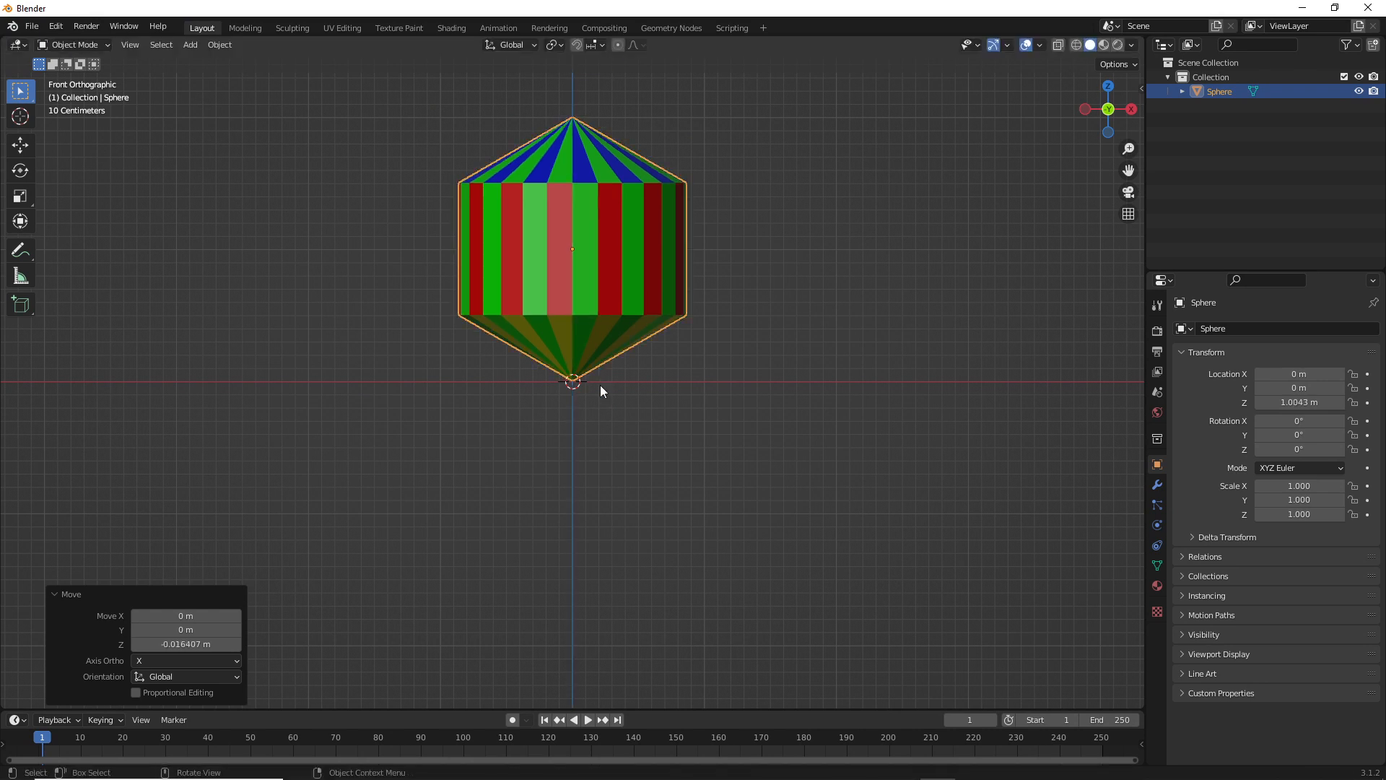
scroll(599, 382, up, 4)
scroll(600, 380, up, 1)
scroll(600, 380, down, 8)
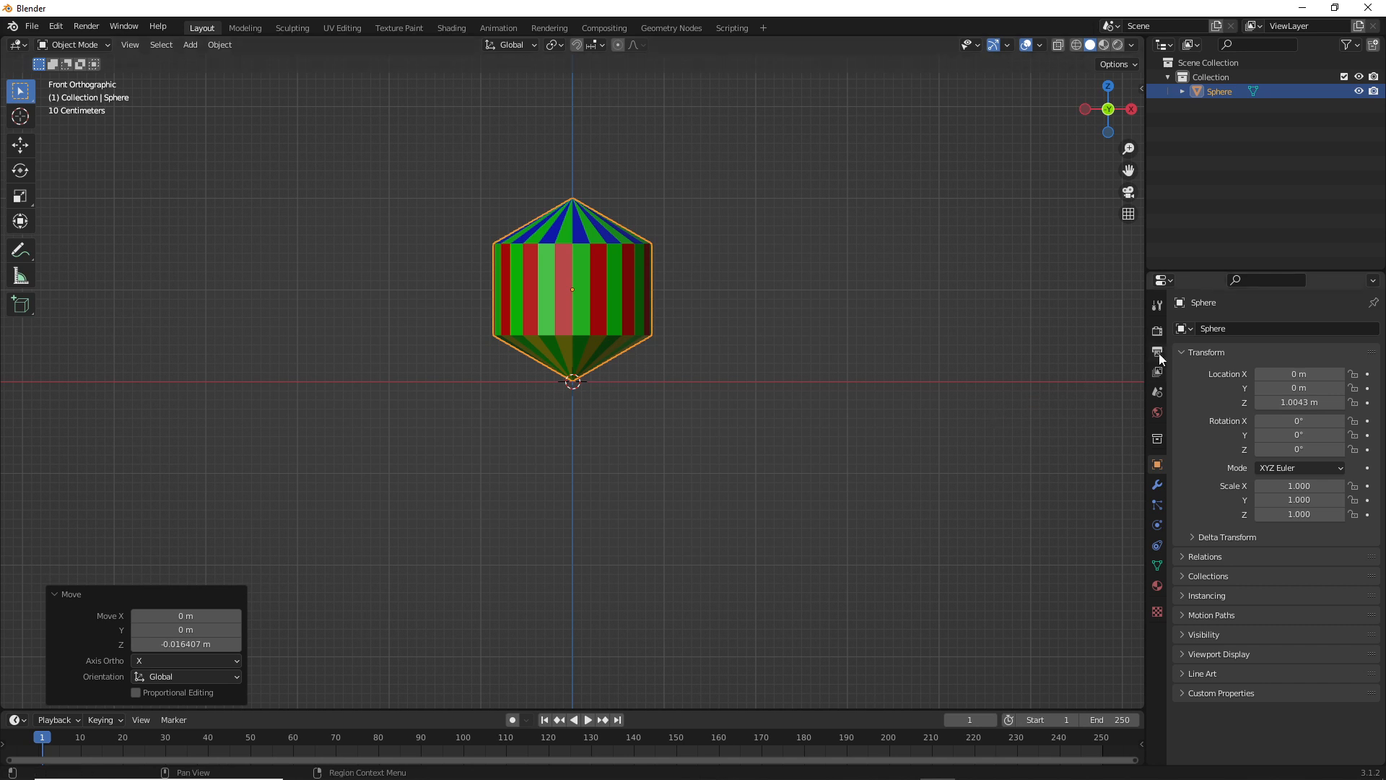
Deselect the mesh and set the scene's length unit to Centimeters
click(902, 289)
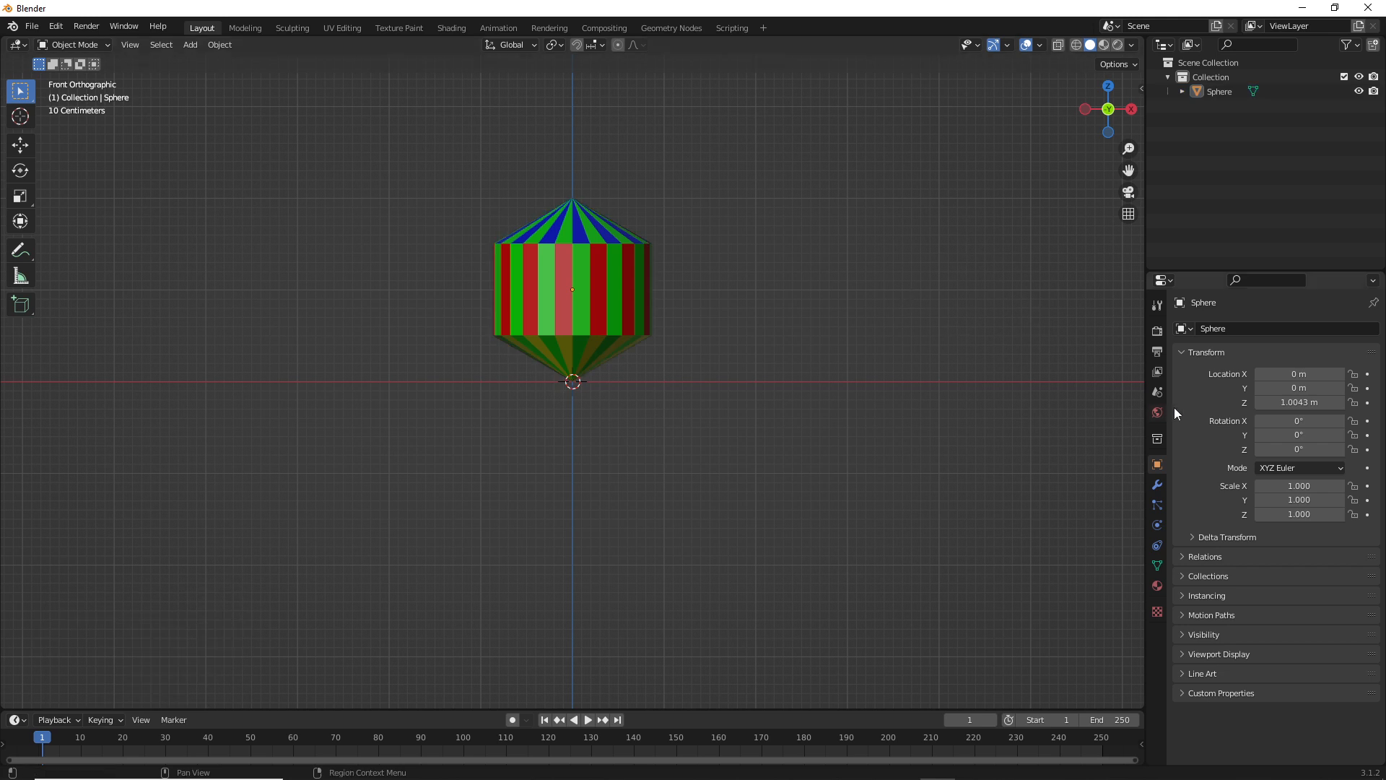
click(1158, 374)
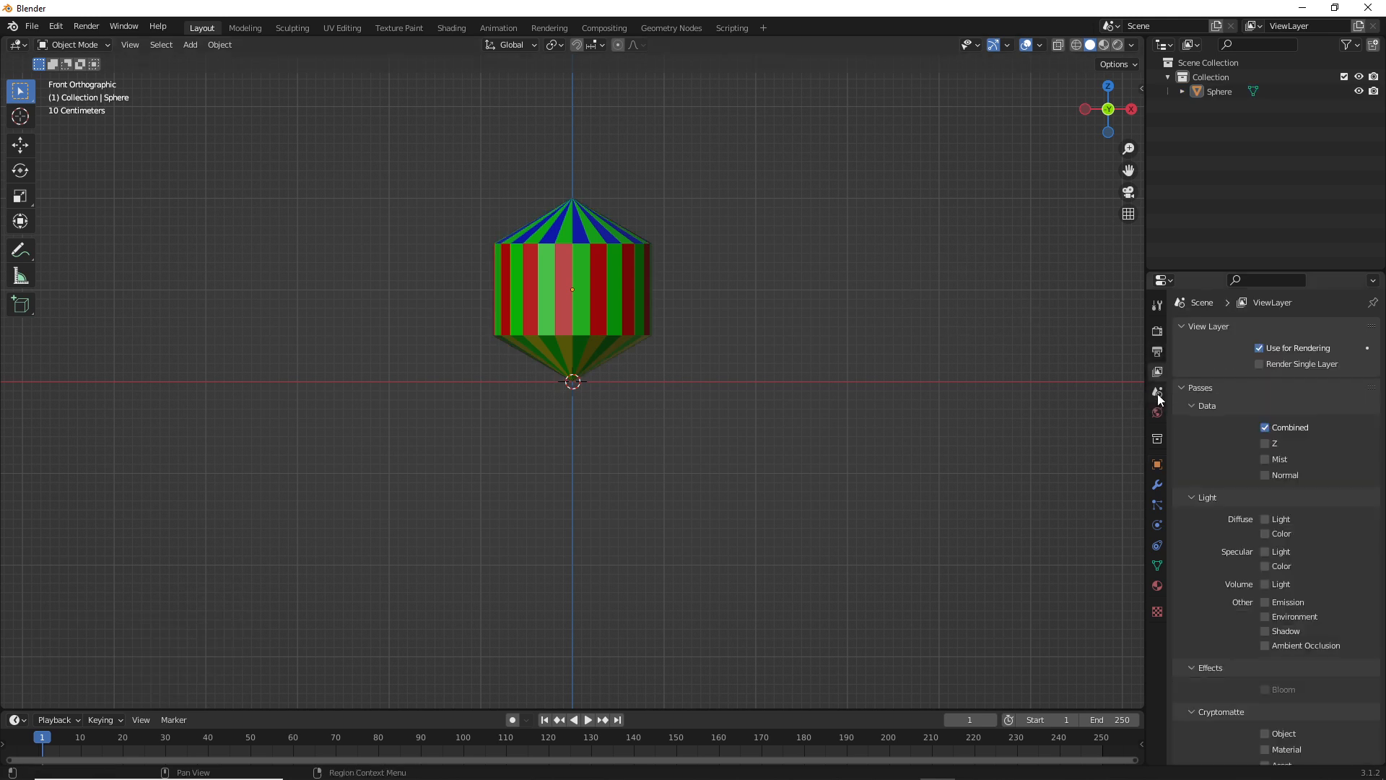
click(1158, 394)
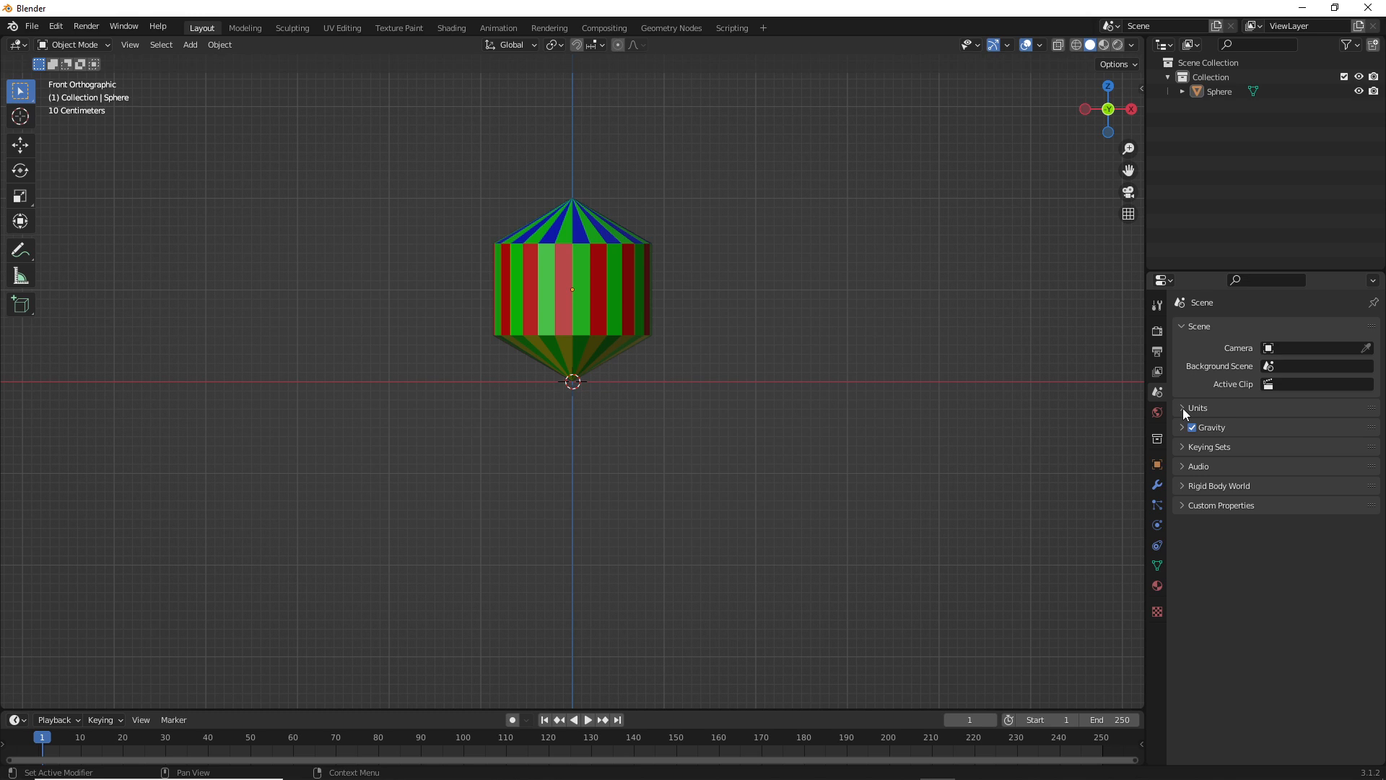
click(1184, 409)
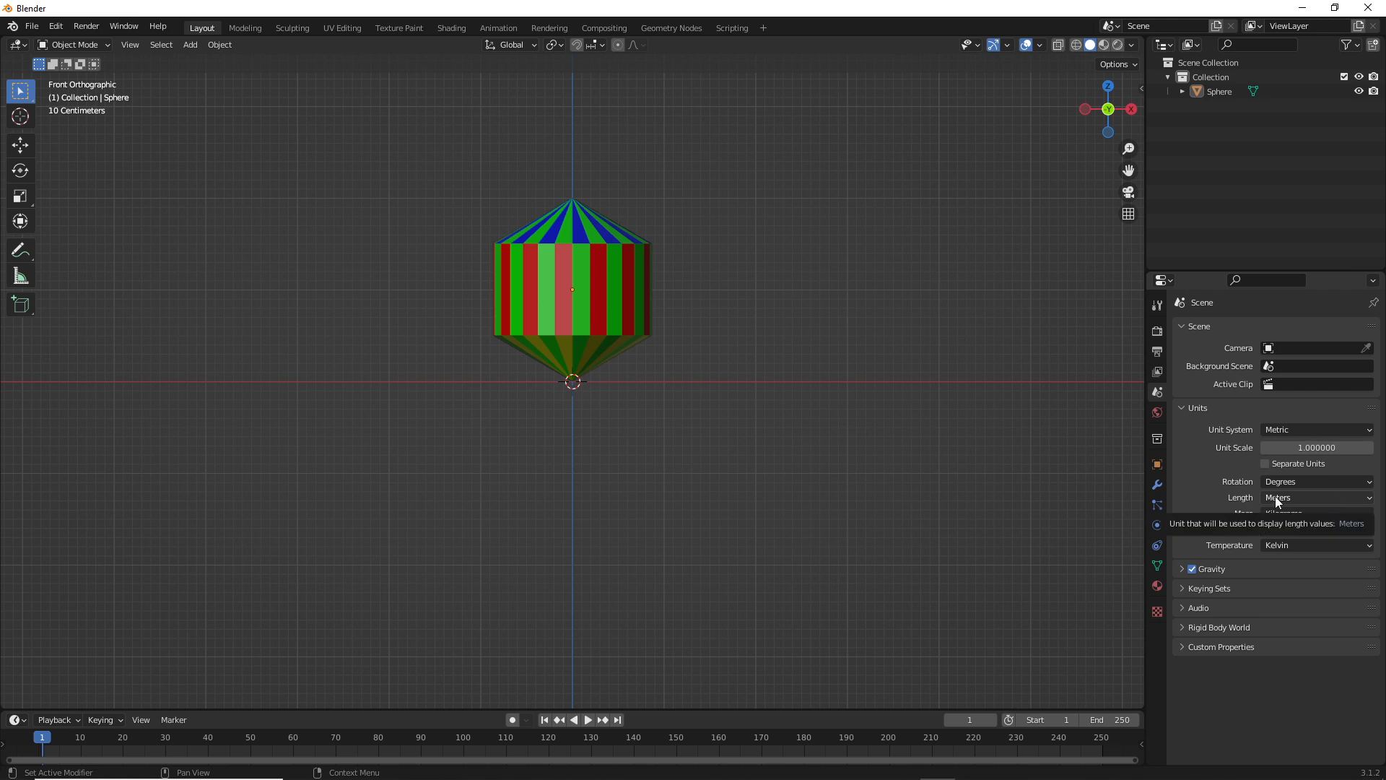
click(1293, 500)
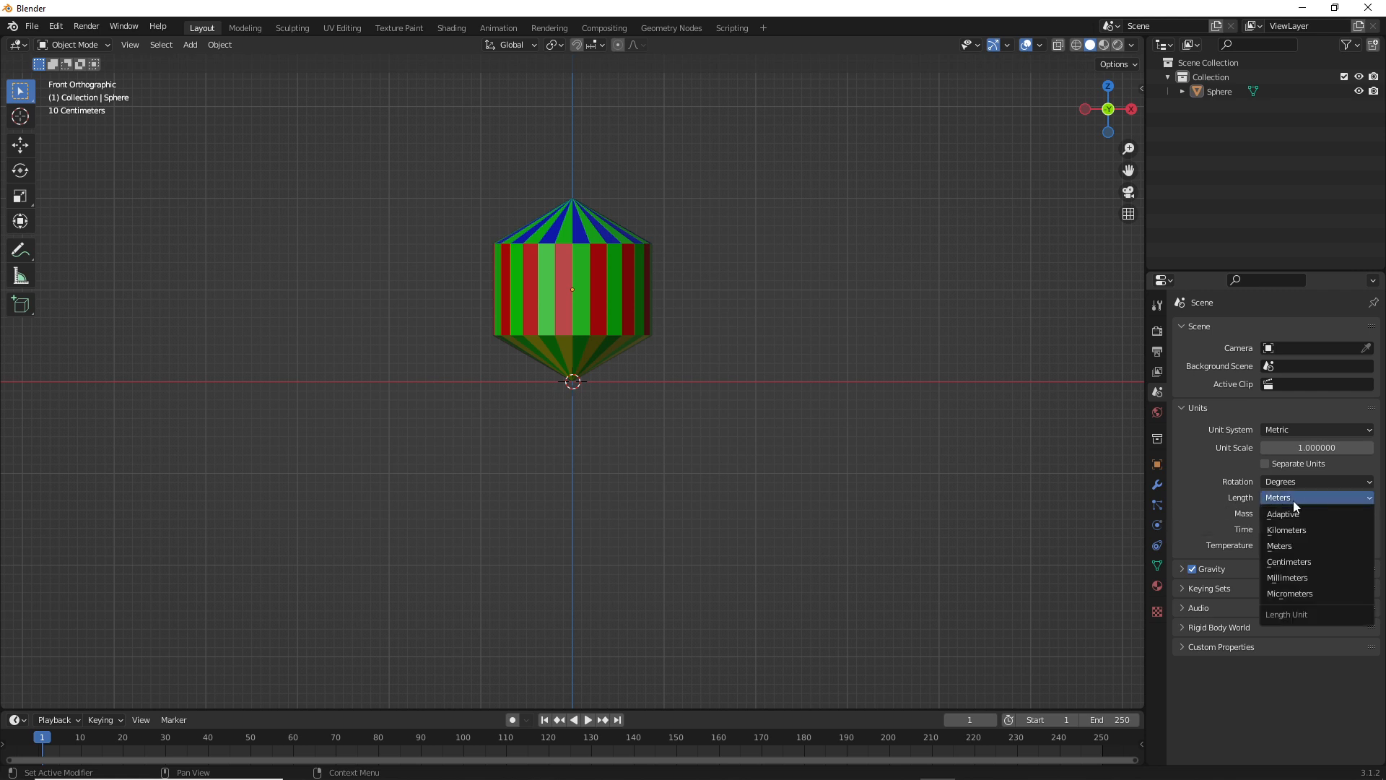
click(1304, 557)
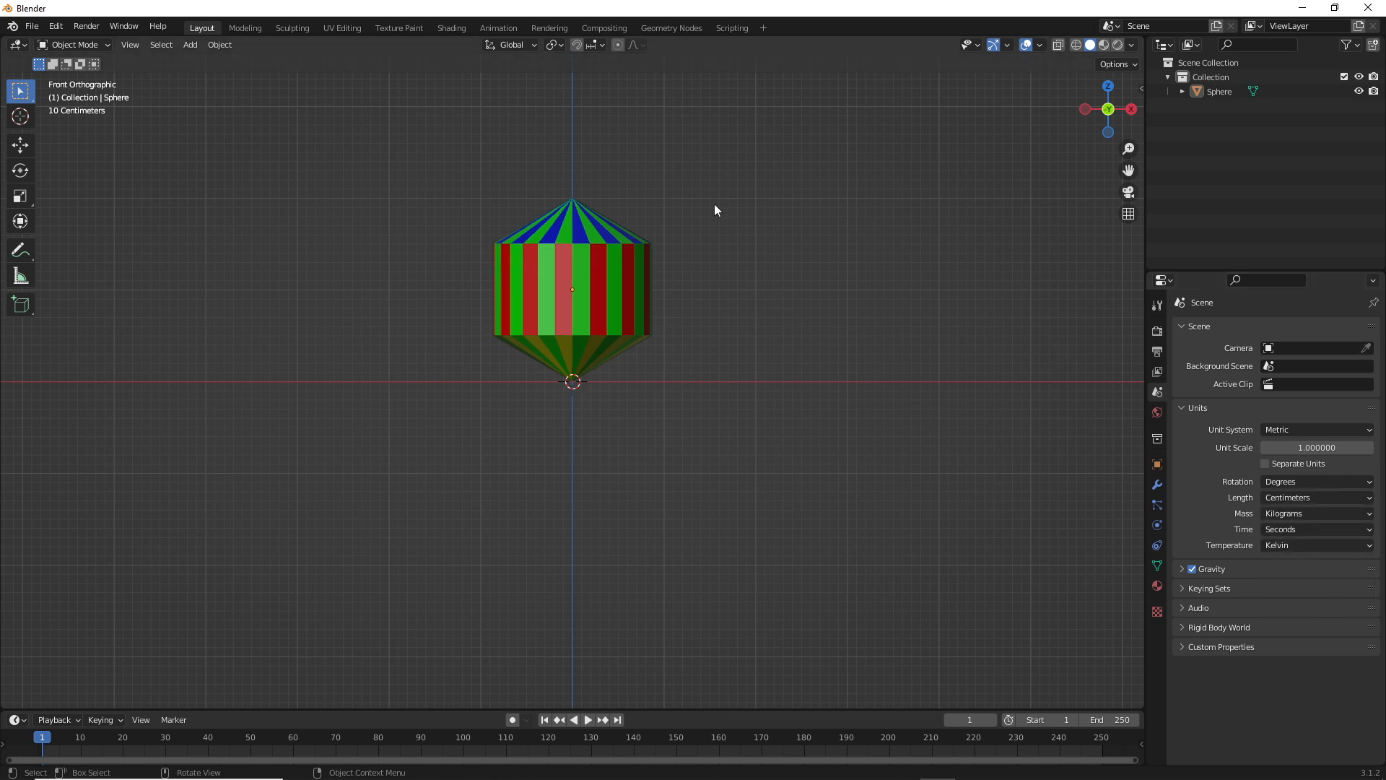
Select the mesh and scale it up uniformly by a factor of about 9.72
scroll(715, 210, down, 12)
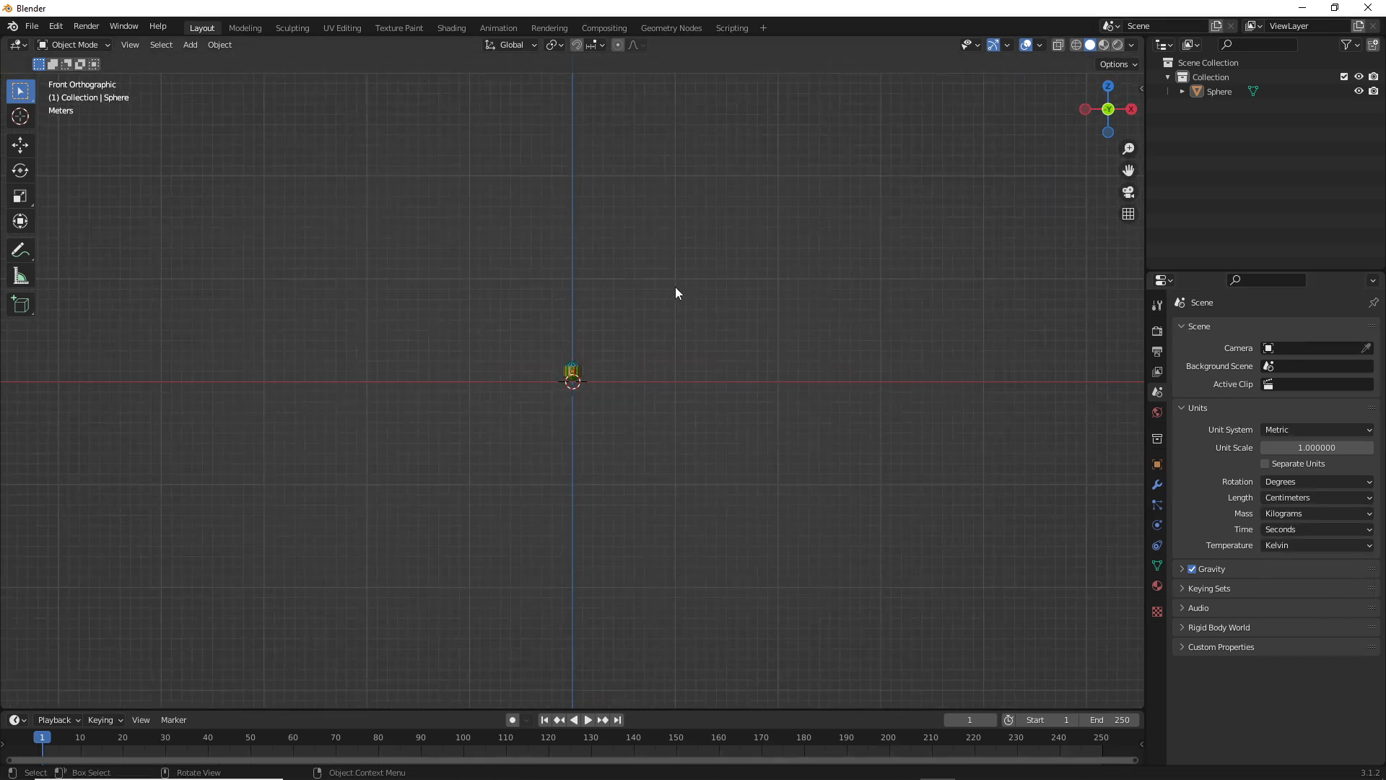
scroll(673, 296, up, 2)
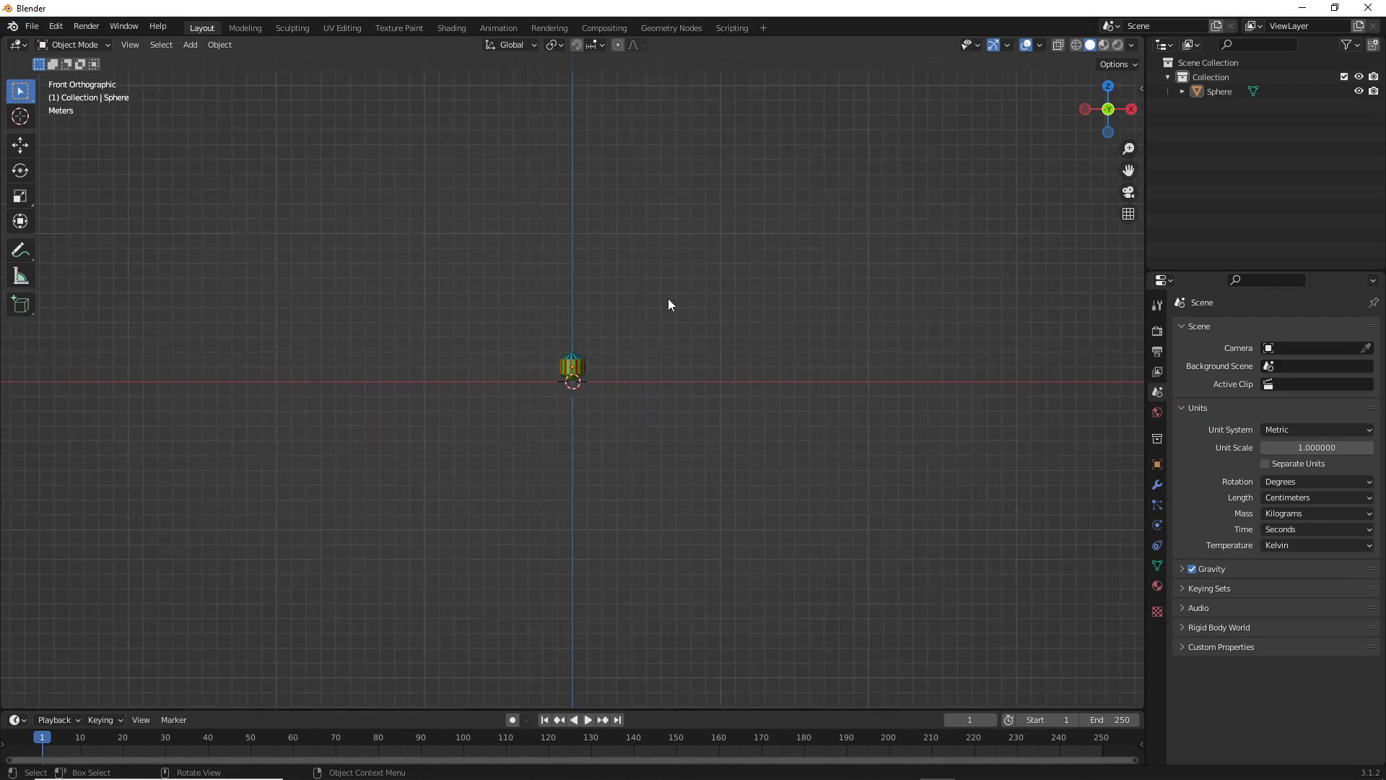
scroll(645, 278, down, 1)
scroll(590, 335, up, 2)
click(577, 361)
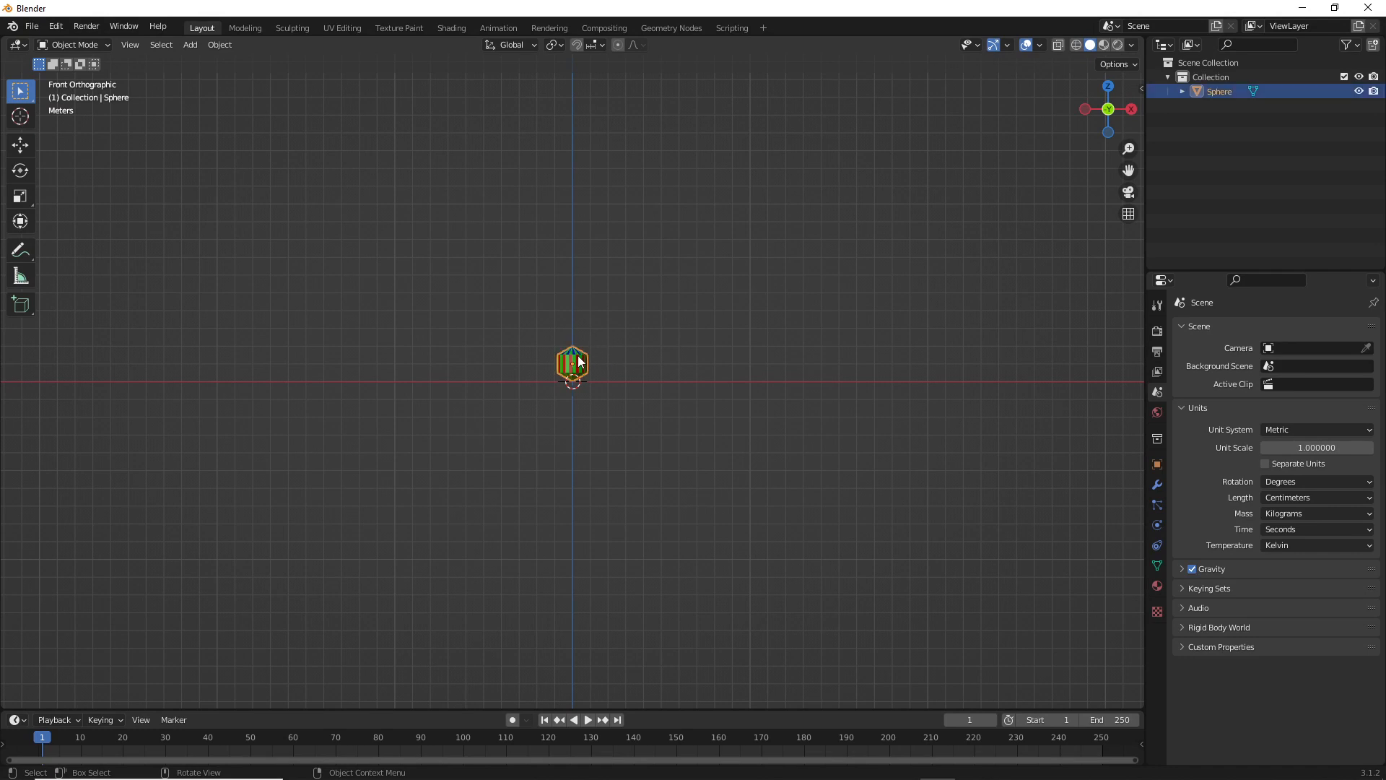
key(s)
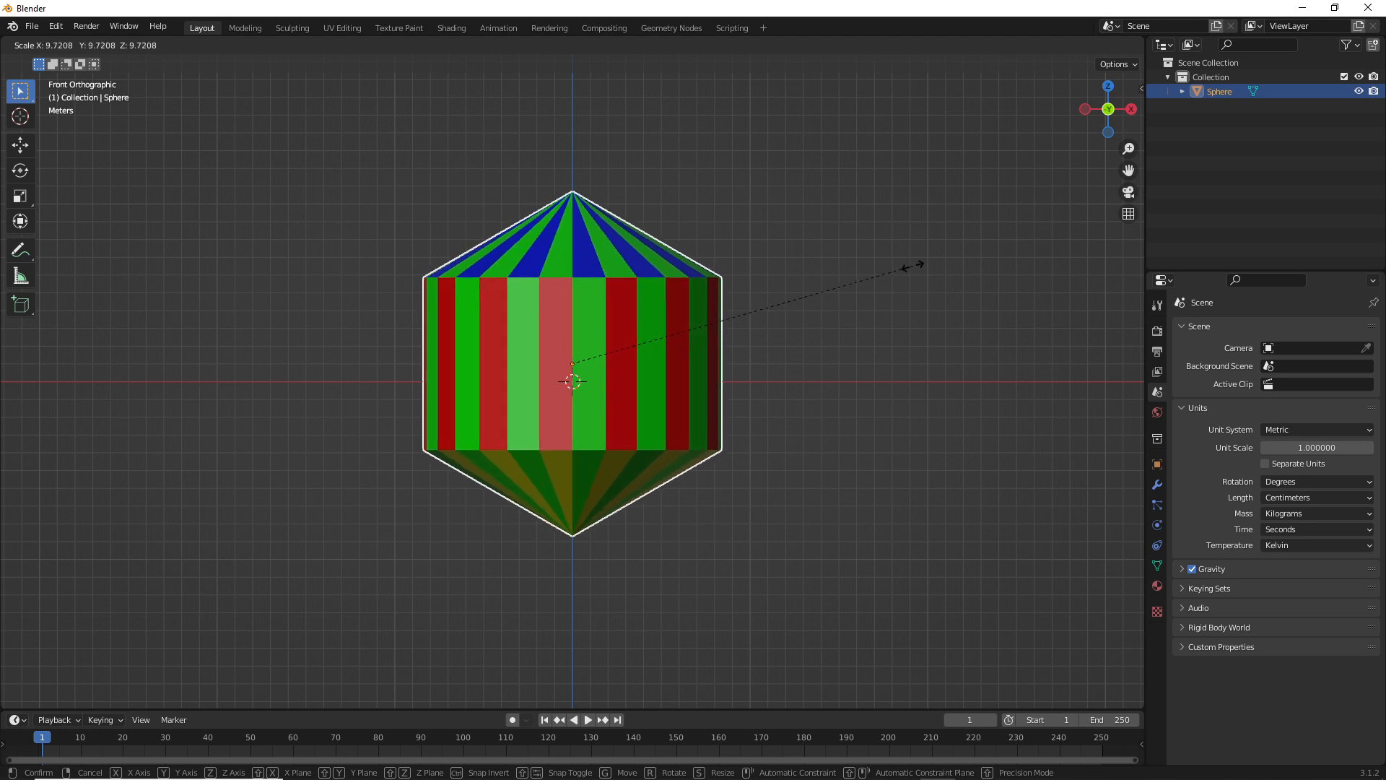
click(894, 279)
Move the enlarged mesh up about 874 cm along Z so its lower tip rests on the world origin
key(g)
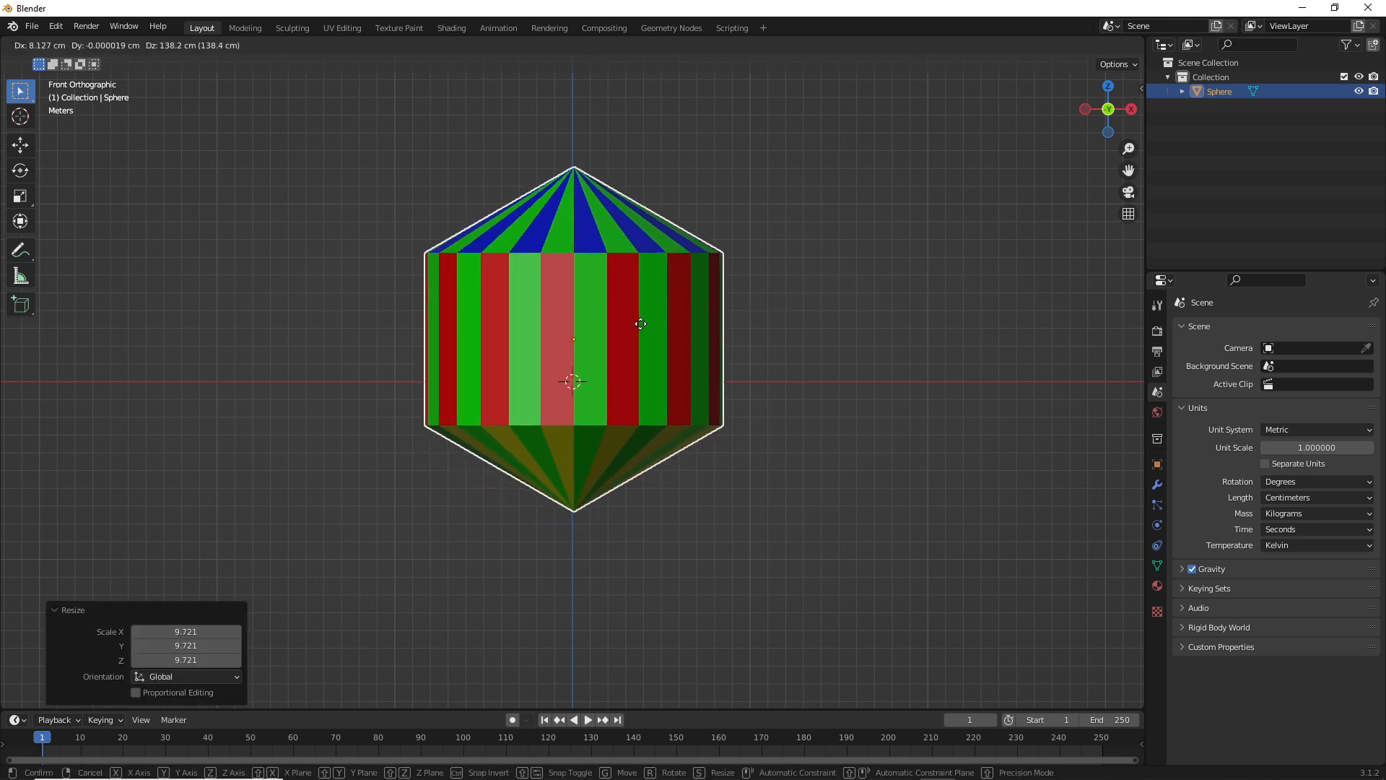
key(z)
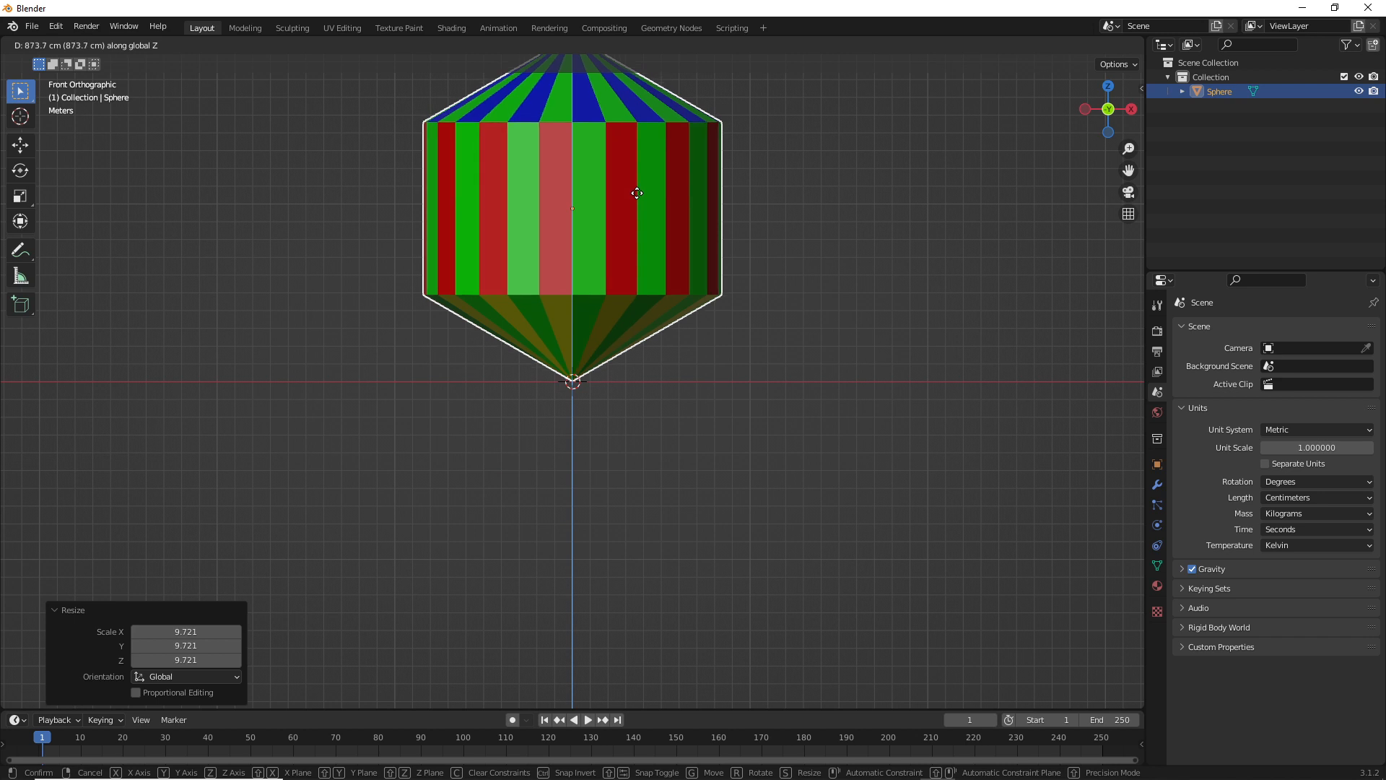
click(635, 192)
scroll(737, 209, down, 4)
Enter Edit Mode on the mesh and inspect its placement above the origin from the front view
middle_drag(735, 215, 609, 272)
key(Tab)
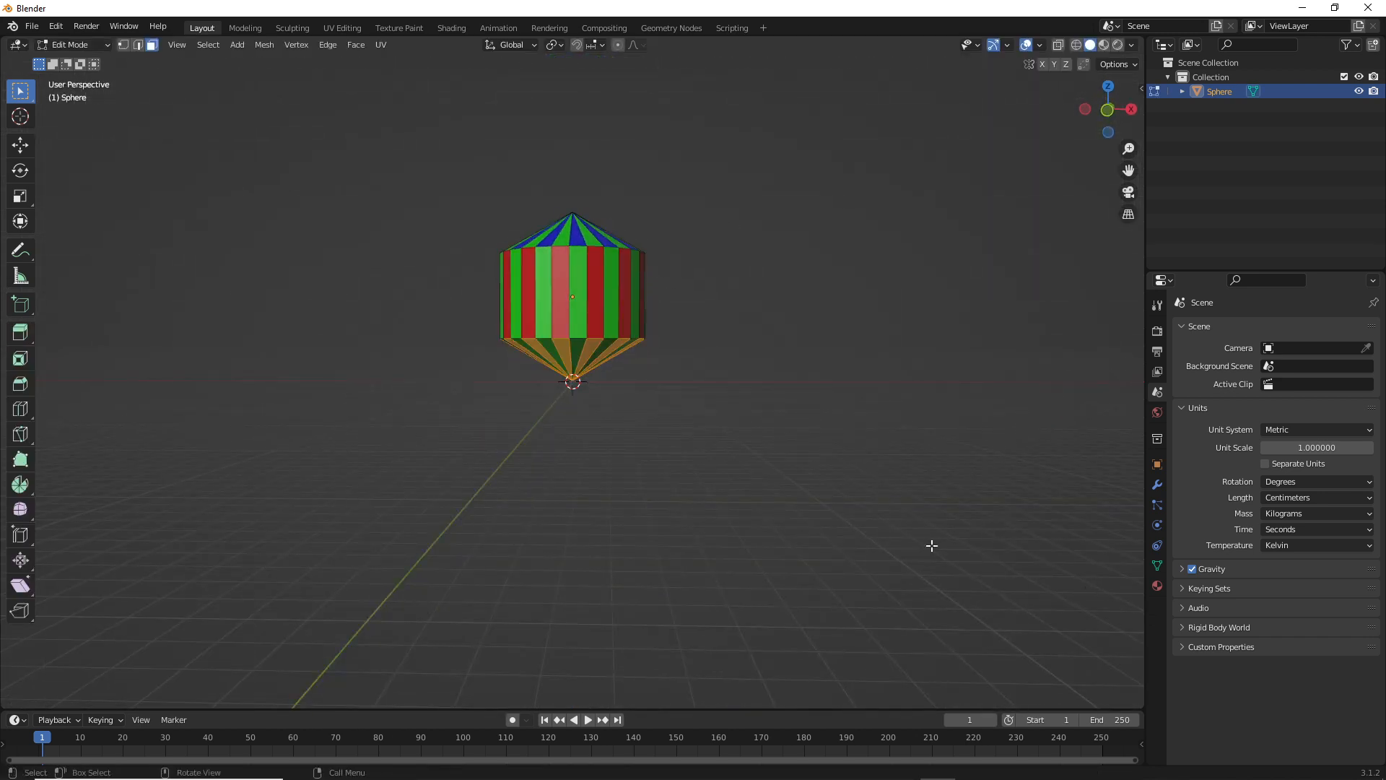
key(KP_1)
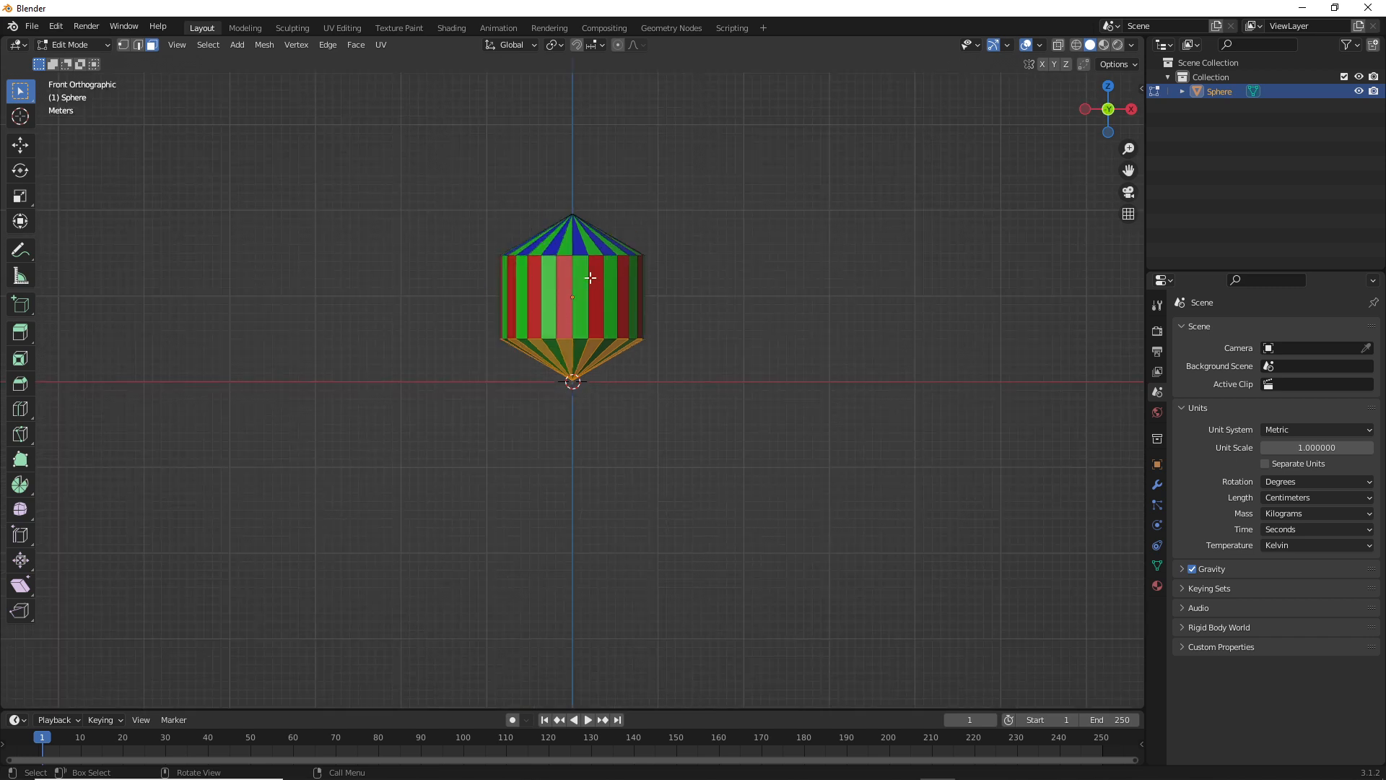
scroll(592, 275, up, 3)
scroll(634, 275, up, 1)
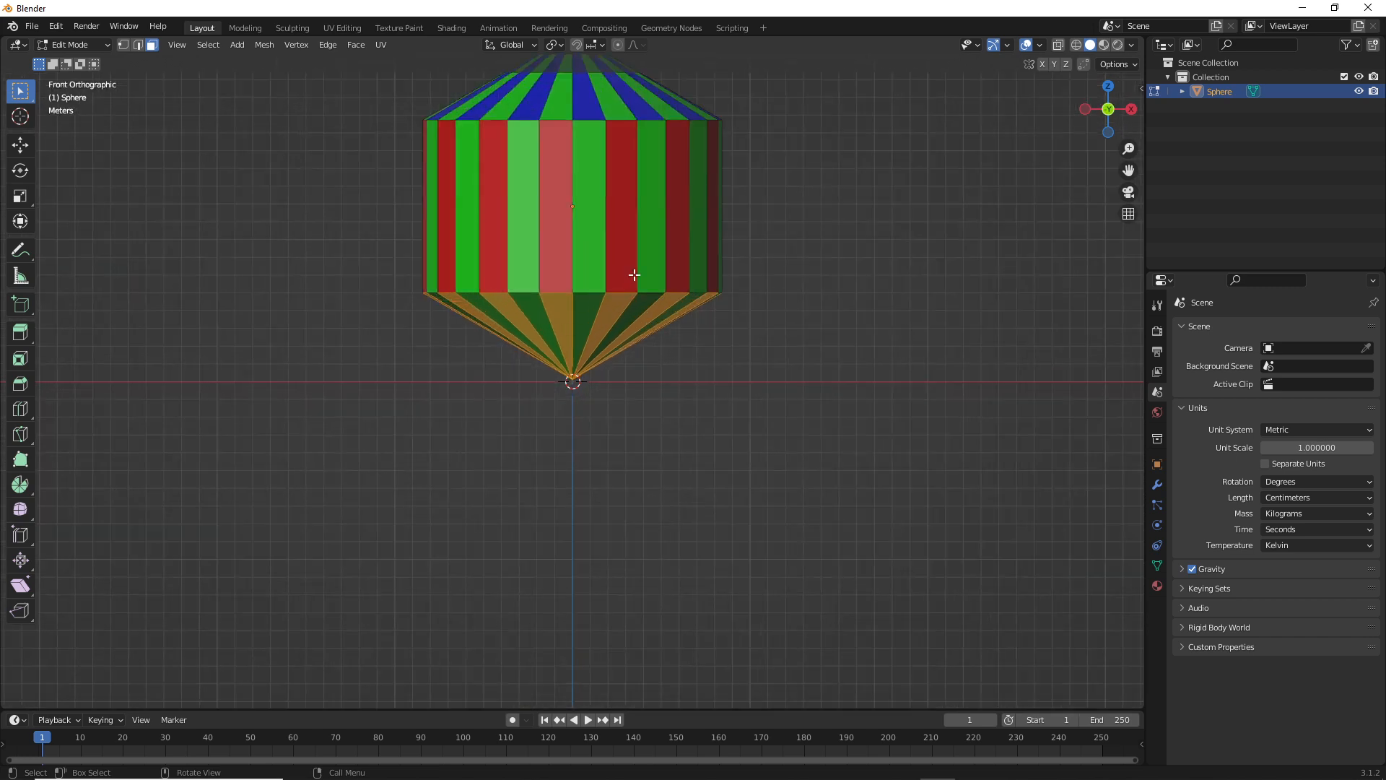
scroll(634, 275, down, 2)
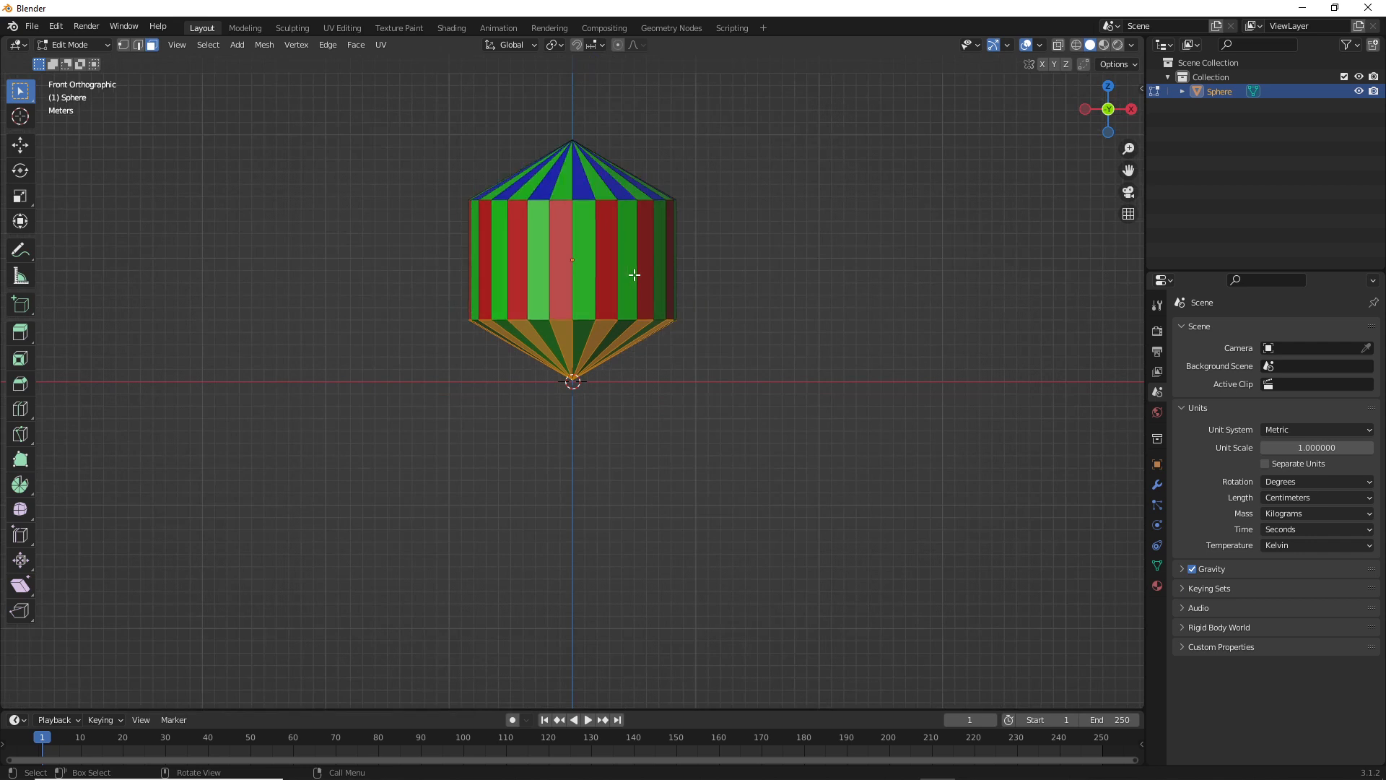
shift+middle_drag(782, 251, 784, 315)
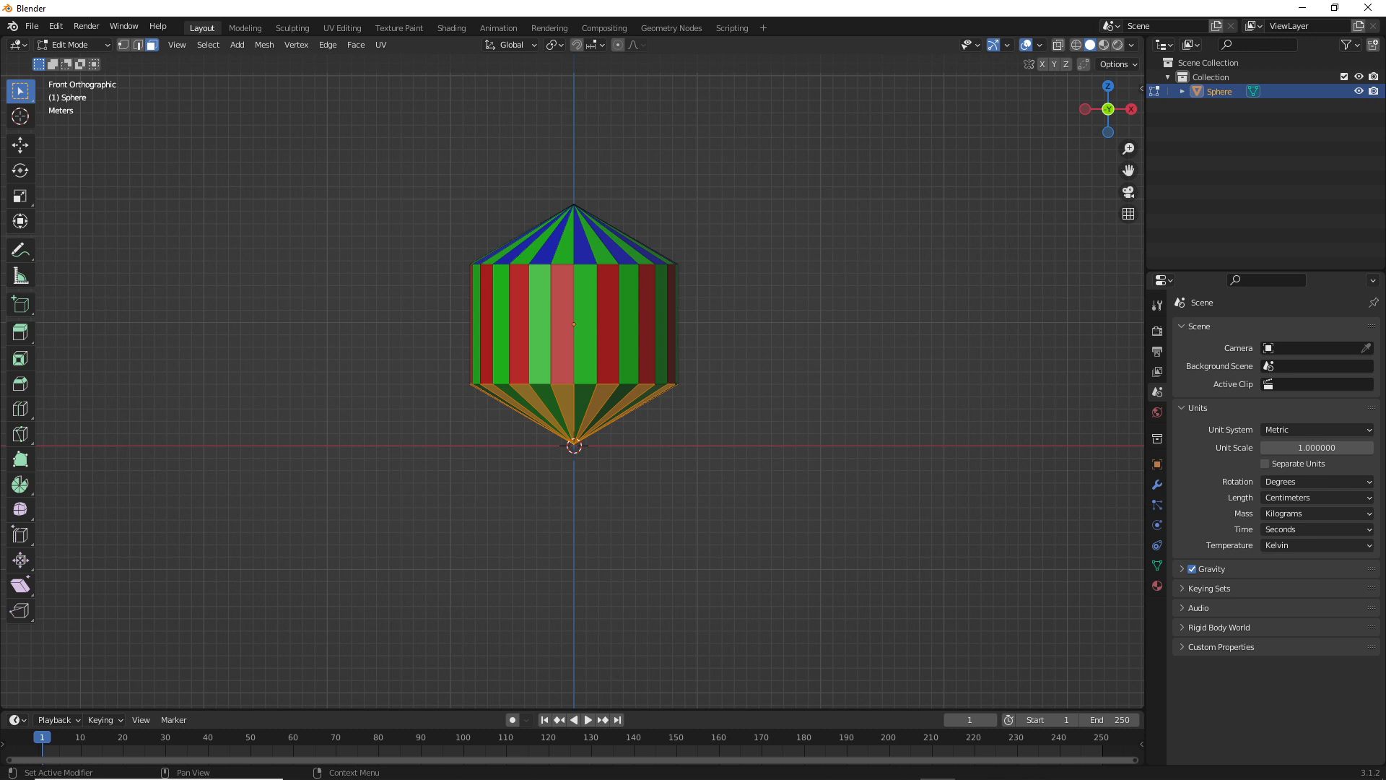
Switch to the Epic Games Launcher and open the GameYT project from the Unreal Engine library
key(F12)
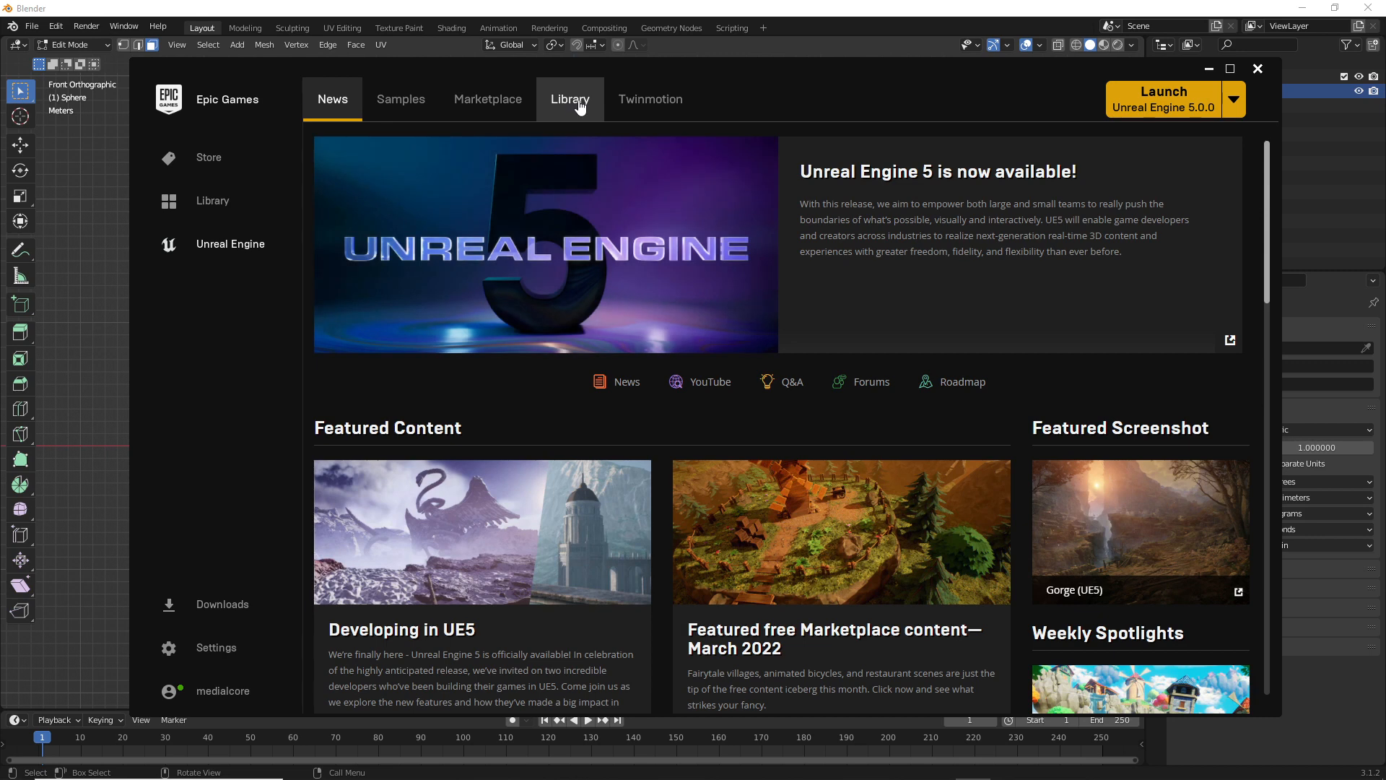
click(580, 105)
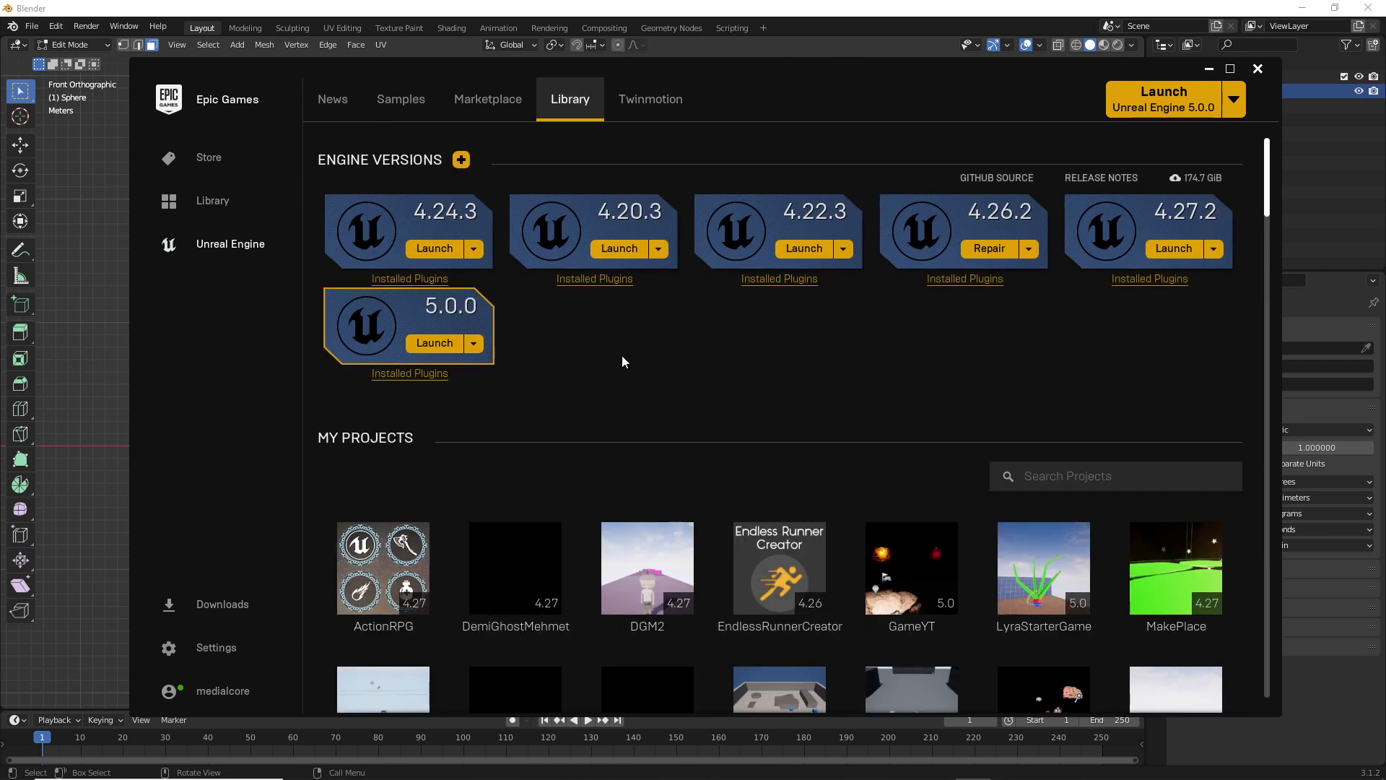
scroll(780, 490, down, 3)
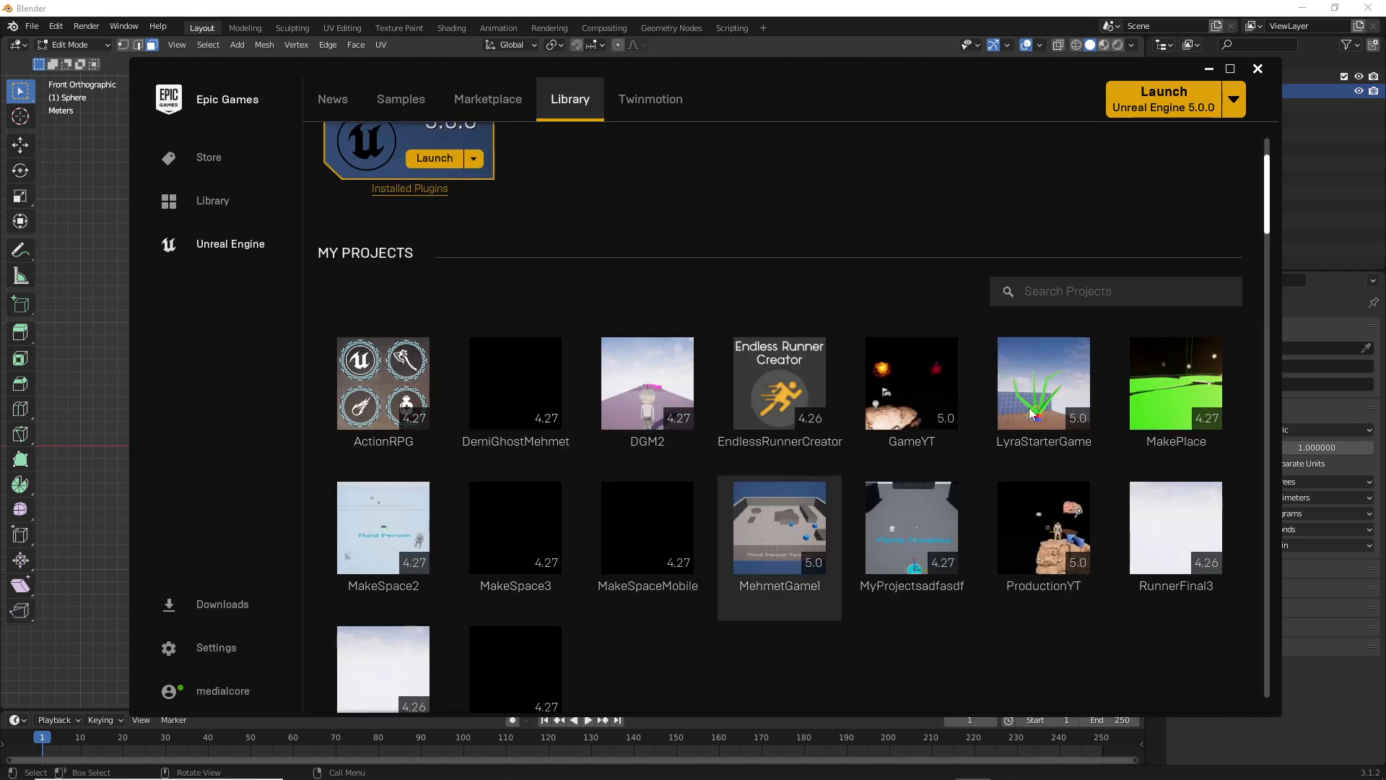
scroll(866, 448, down, 1)
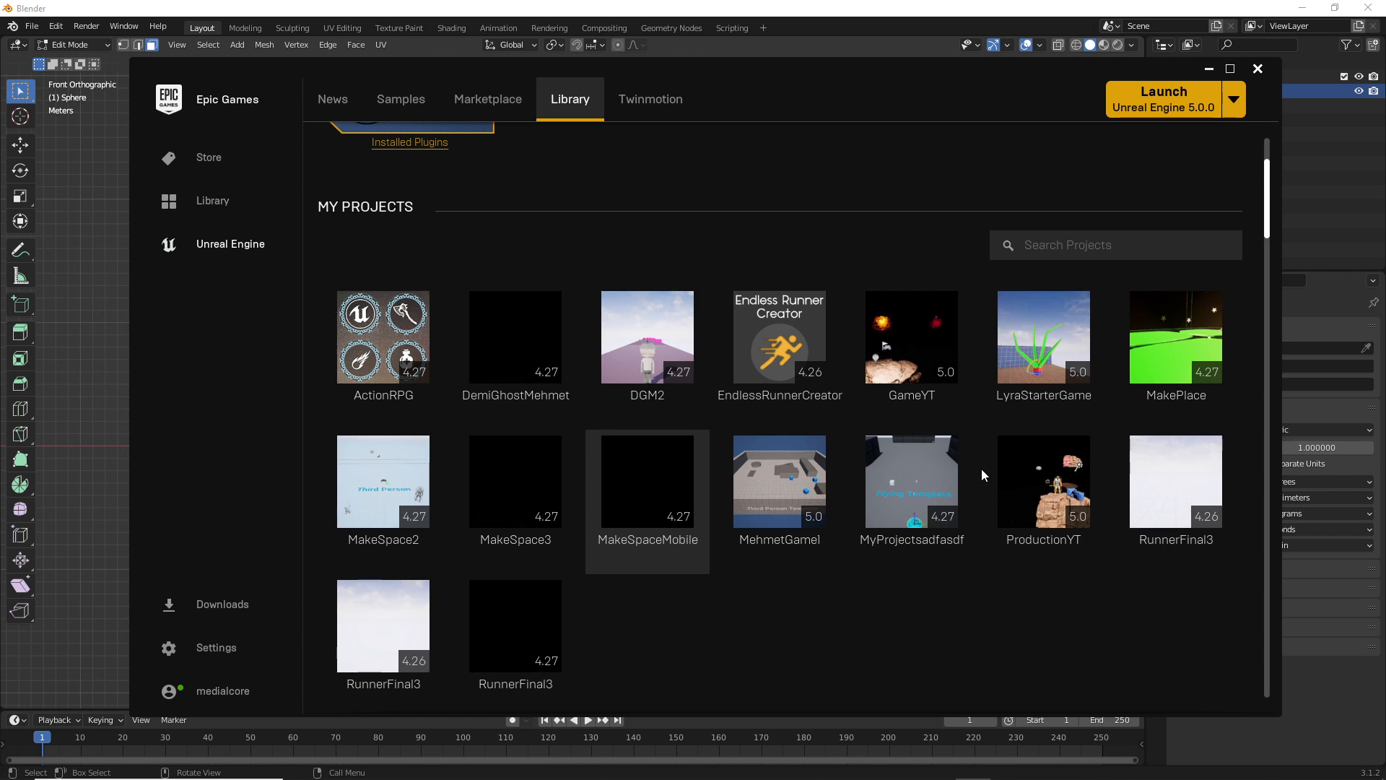
double_click(934, 348)
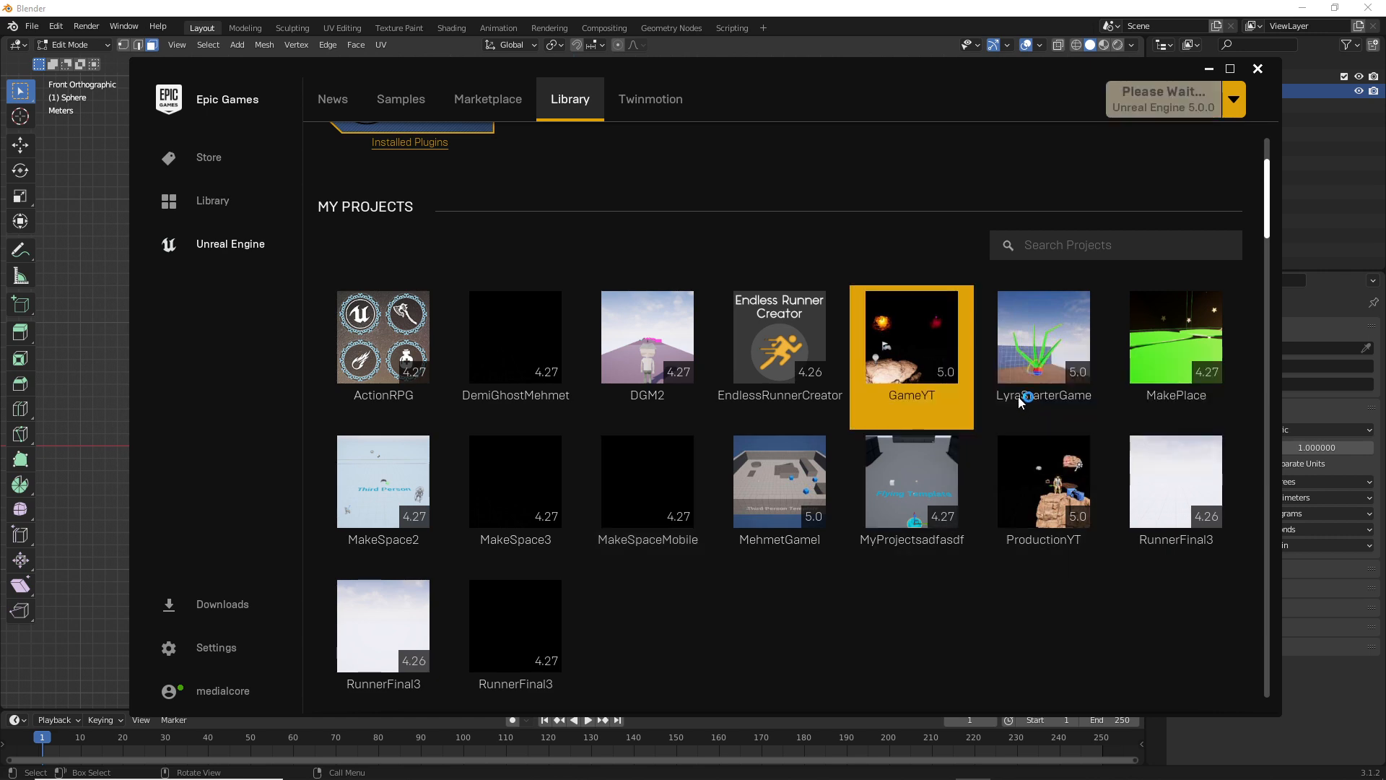
Return to Blender from the Epic Games Launcher and switch the sphere mesh back to Object Mode
click(1210, 72)
click(974, 765)
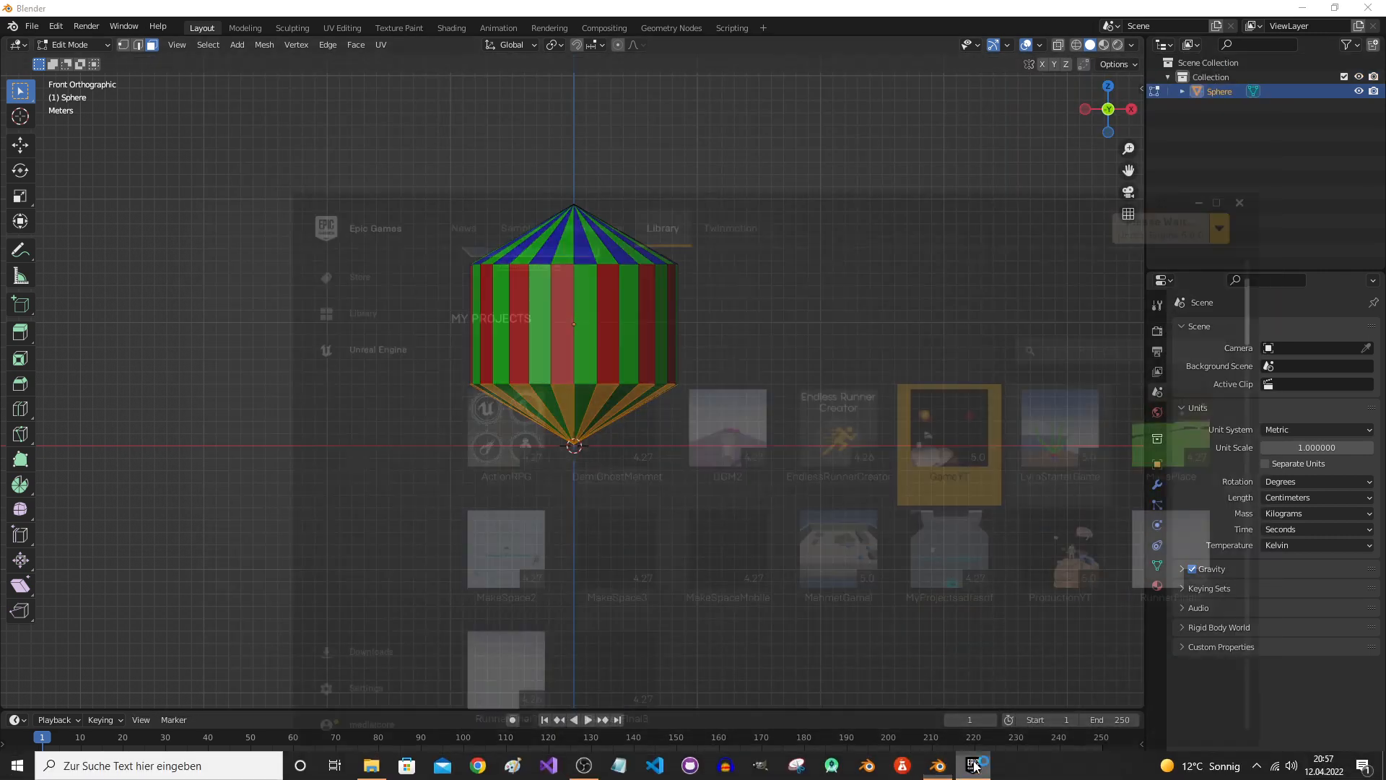
click(1259, 69)
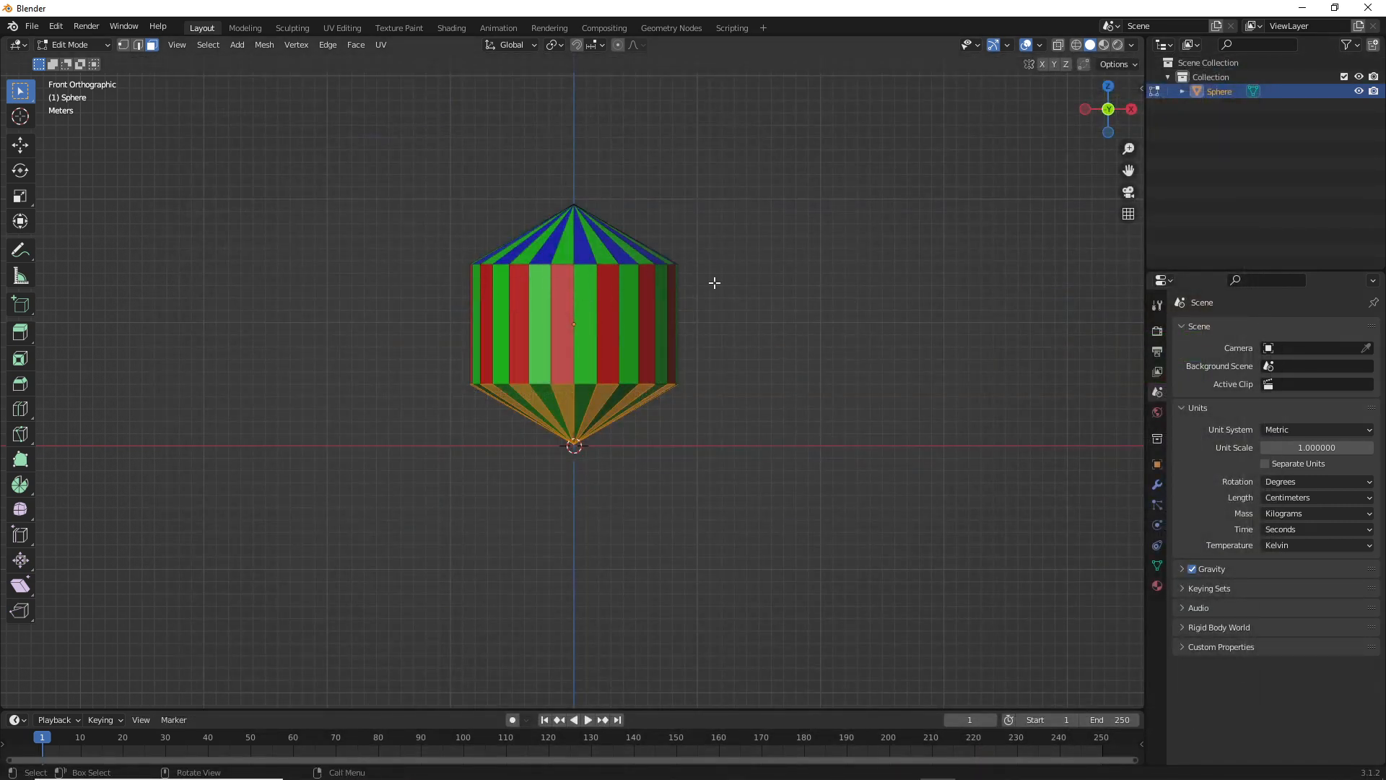
click(586, 310)
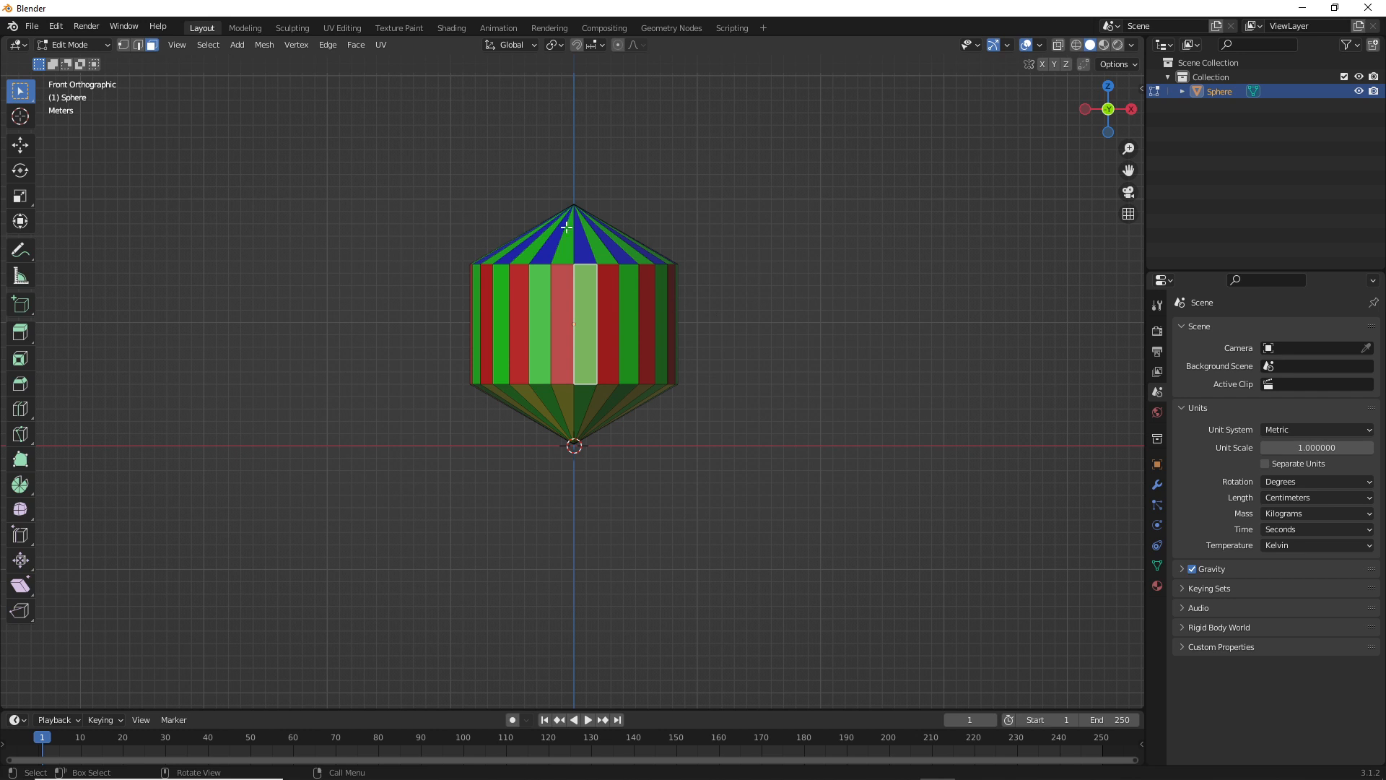
key(Tab)
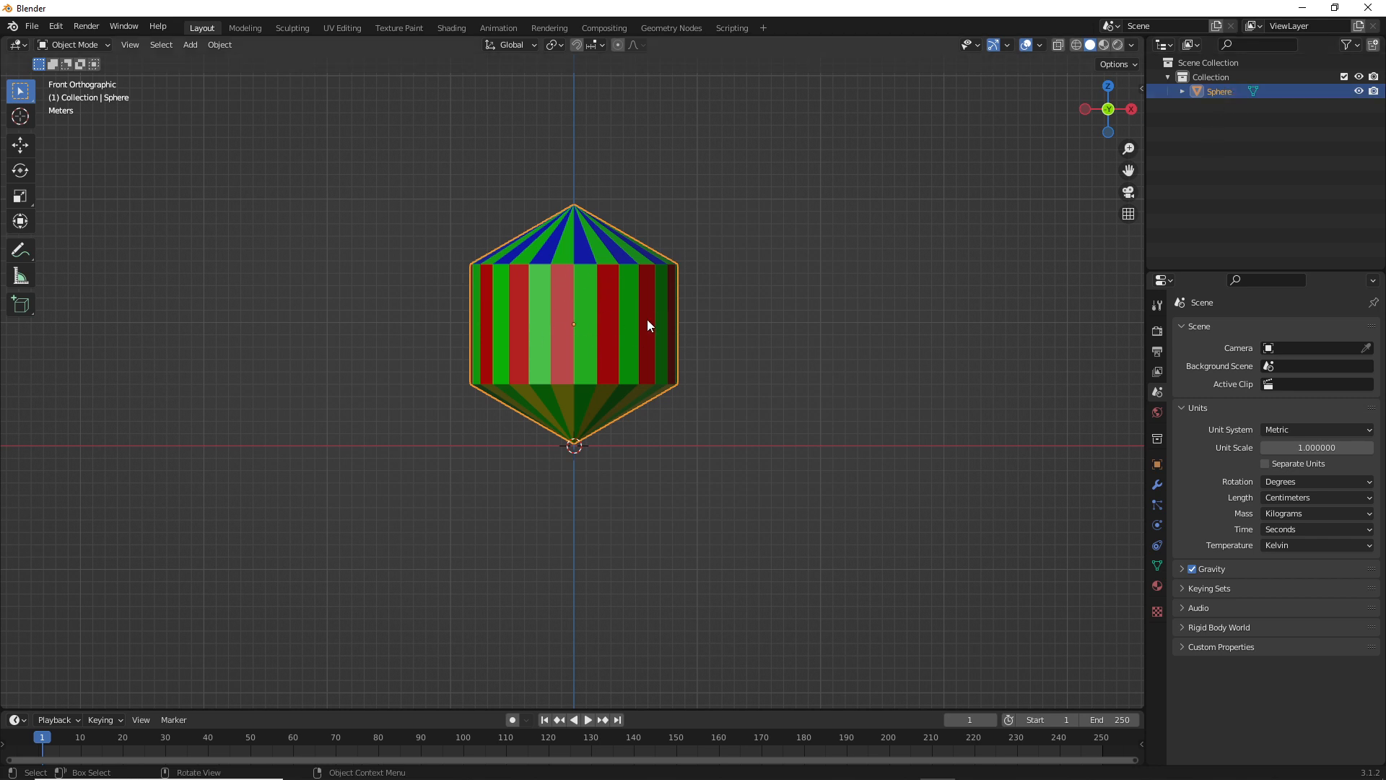
Start an FBX export limited to selected objects, with Mesh as the only object type
click(32, 26)
mouse_move(83, 222)
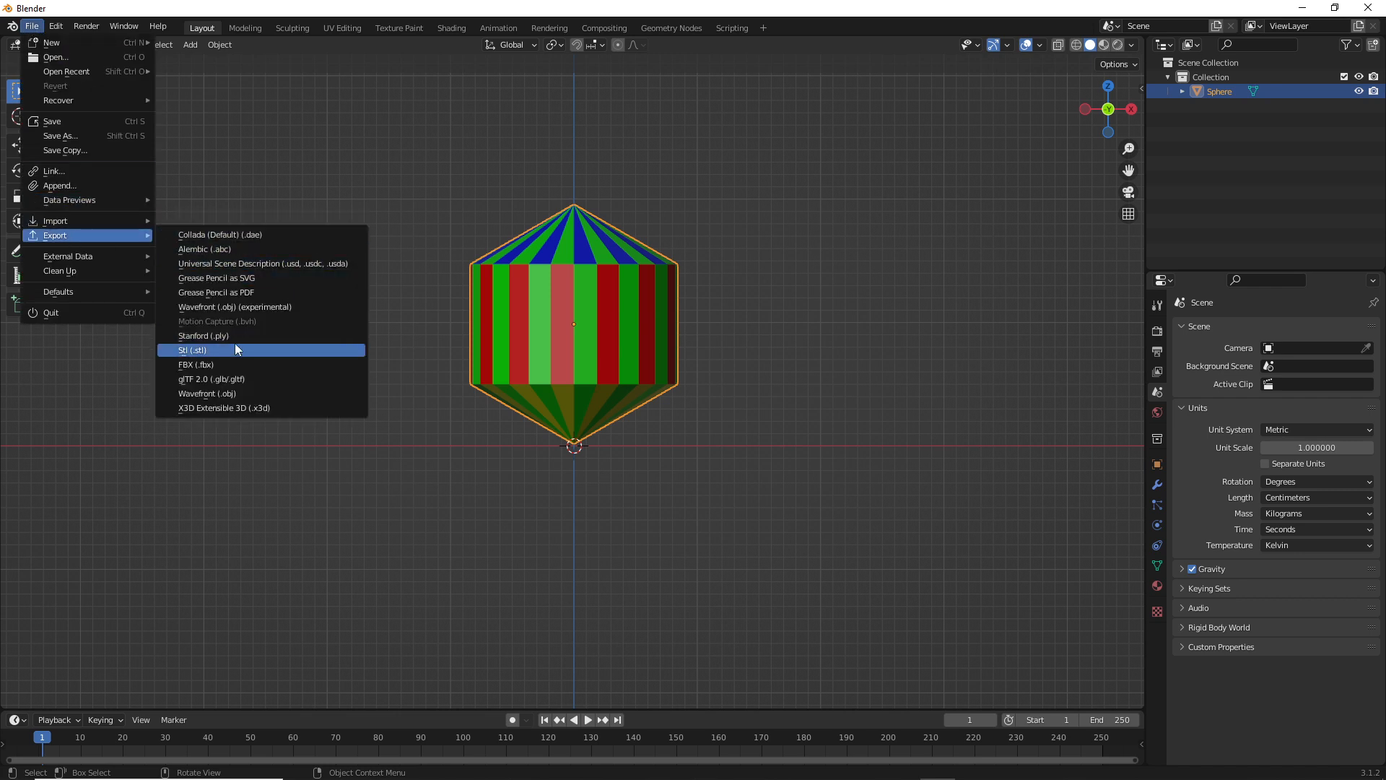
click(212, 364)
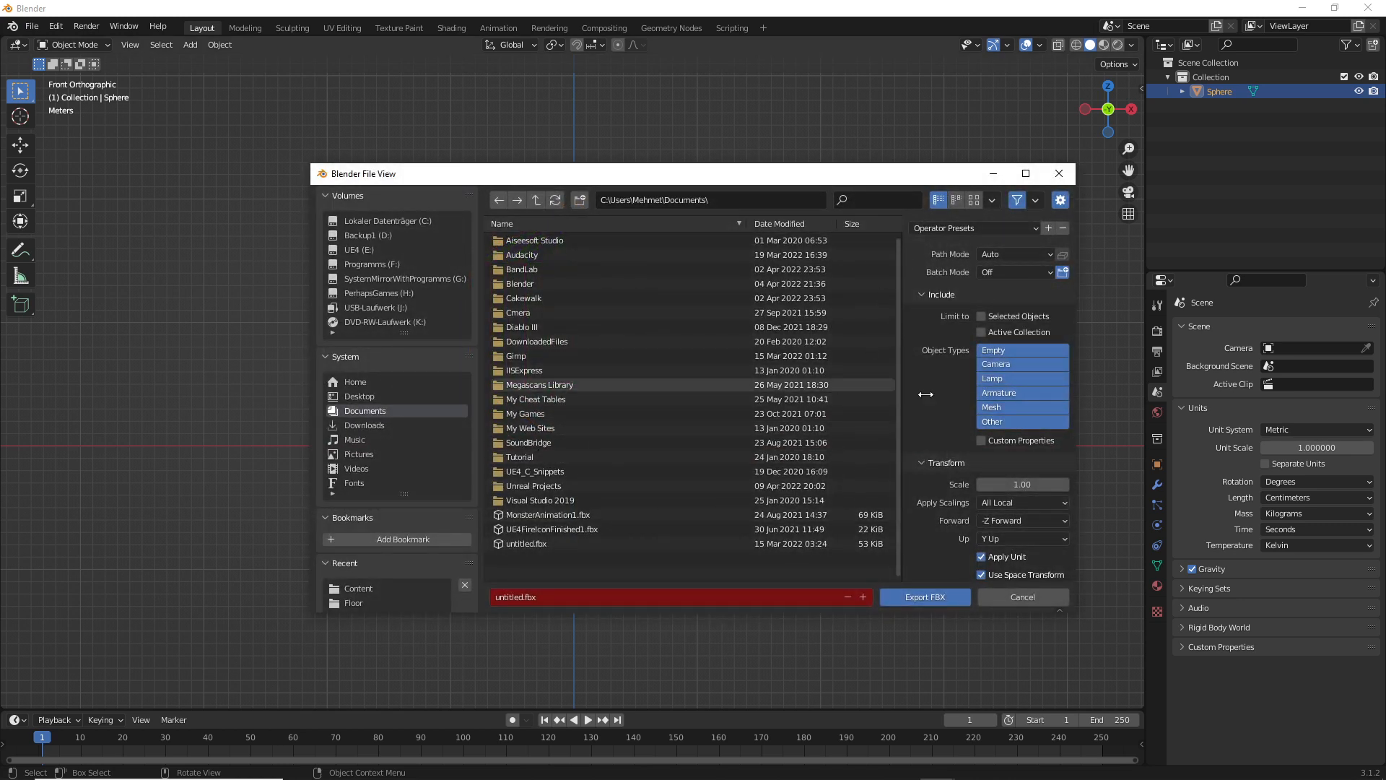
drag(907, 164, 907, 44)
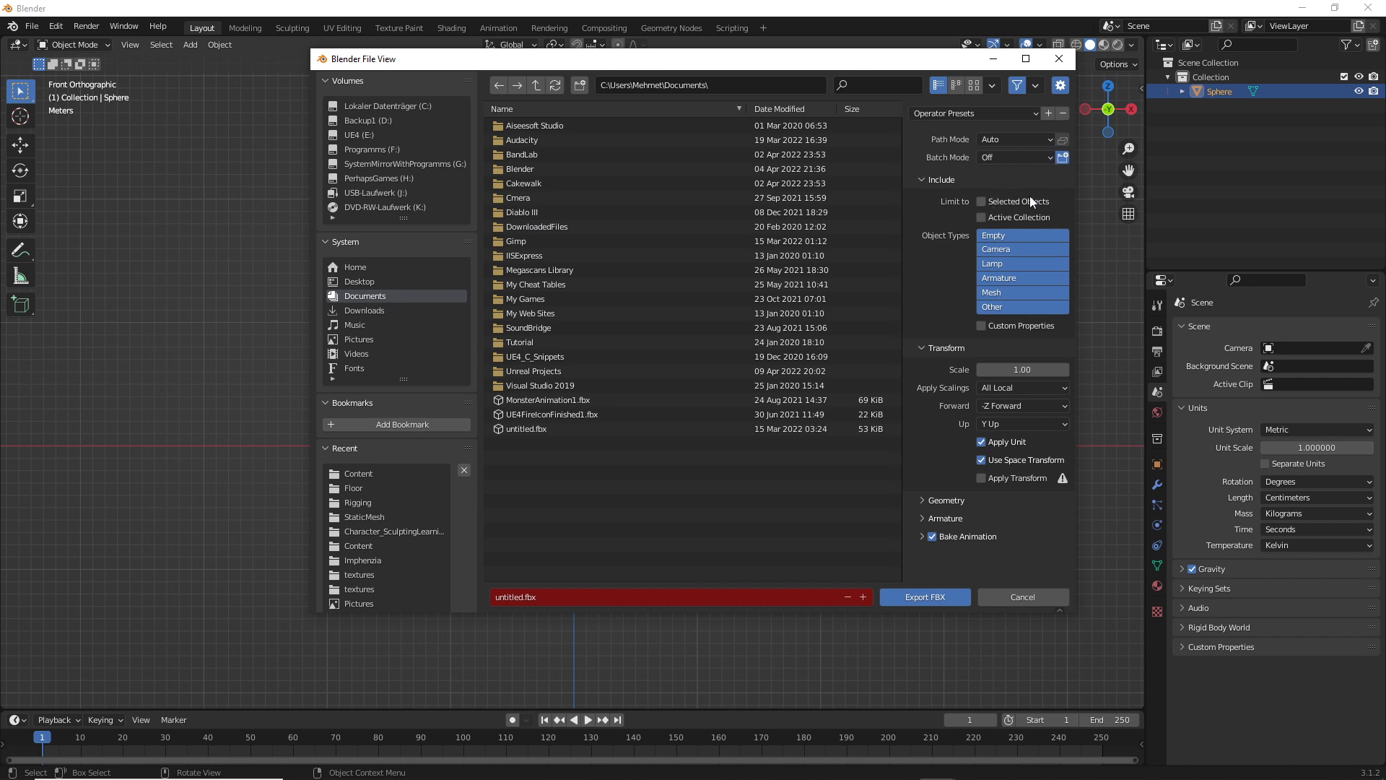
click(1010, 292)
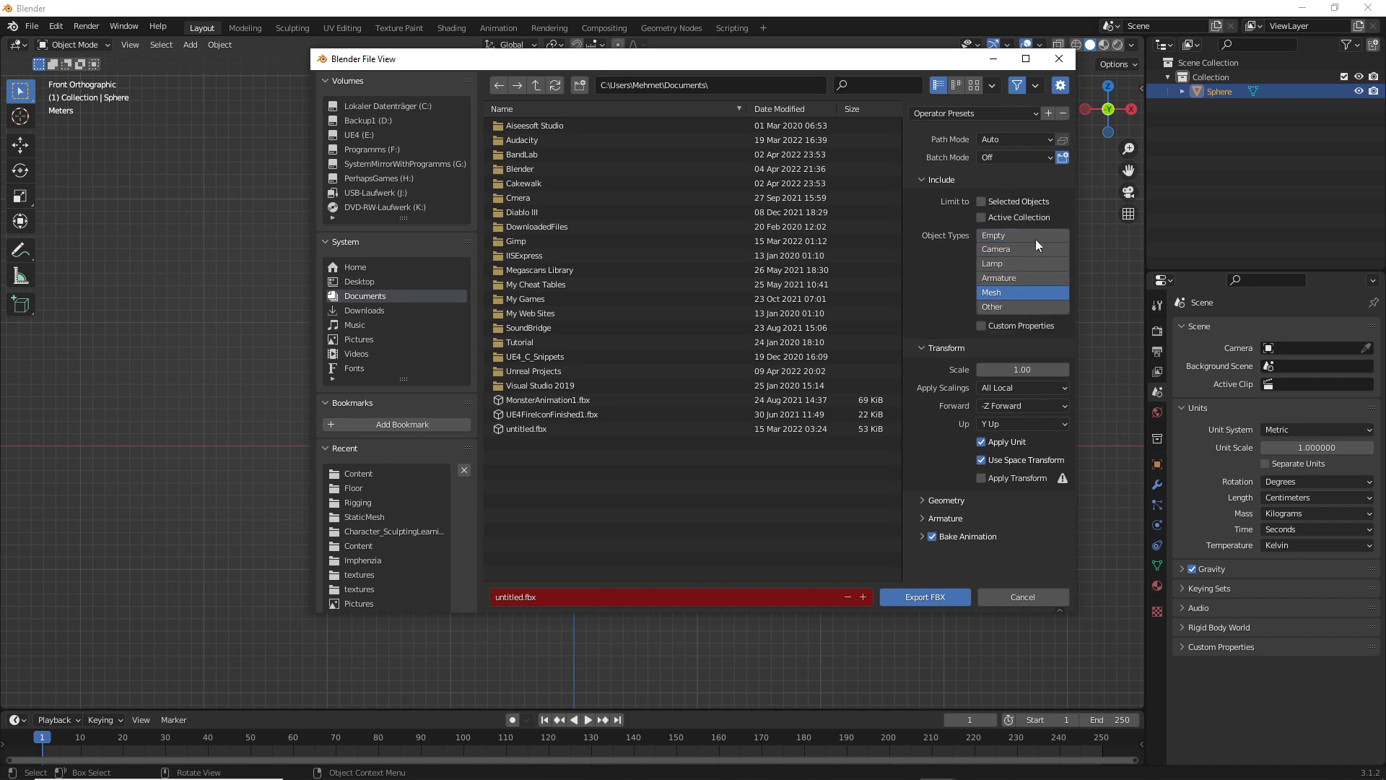
click(984, 202)
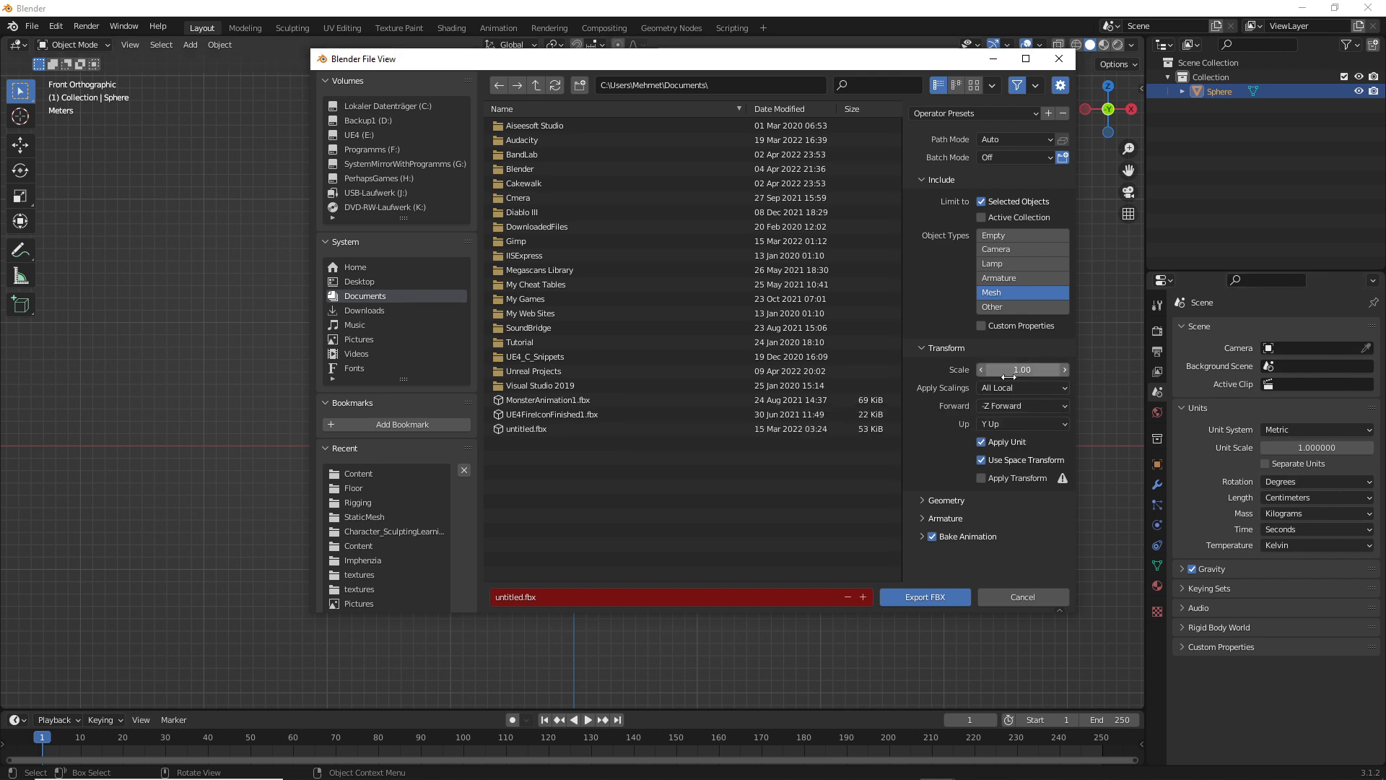
Set the FBX export axes to X Forward and Z Up
click(1004, 409)
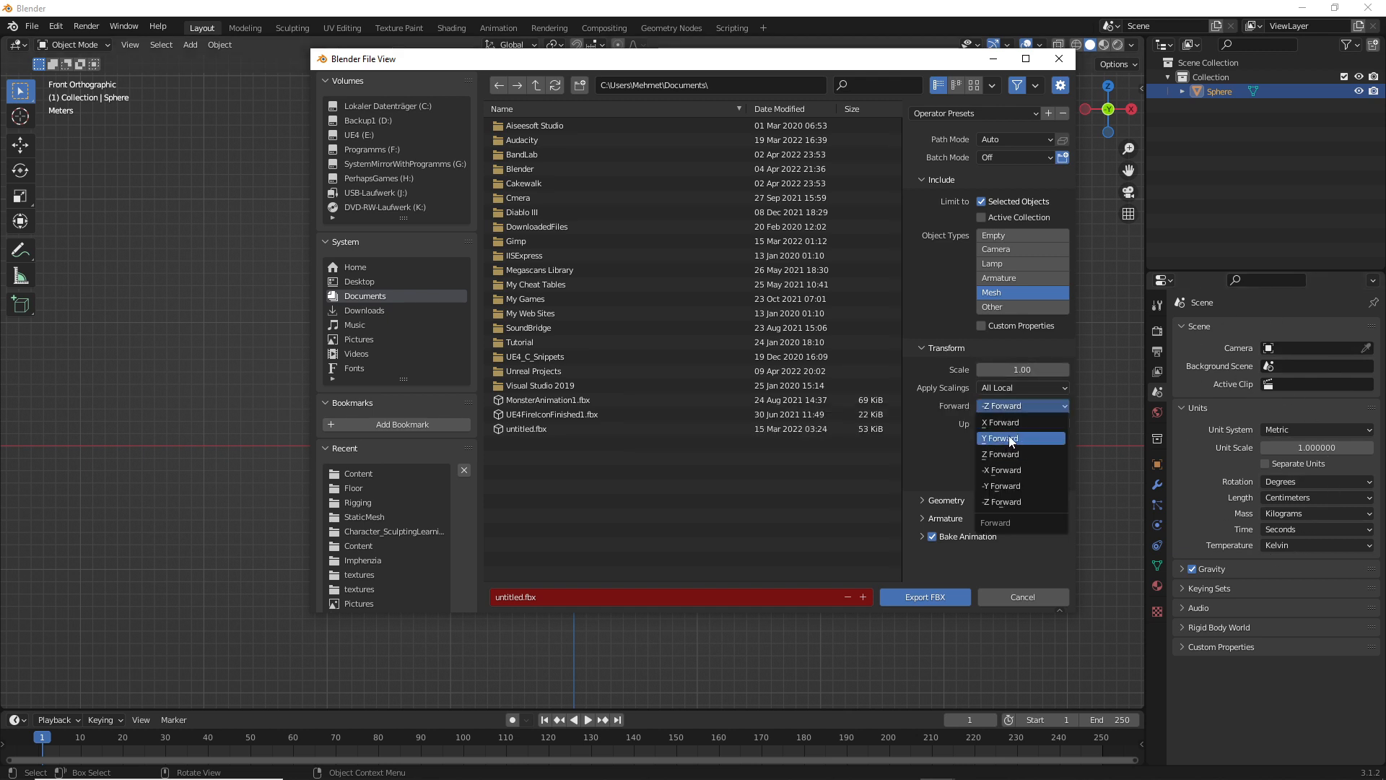
click(1008, 425)
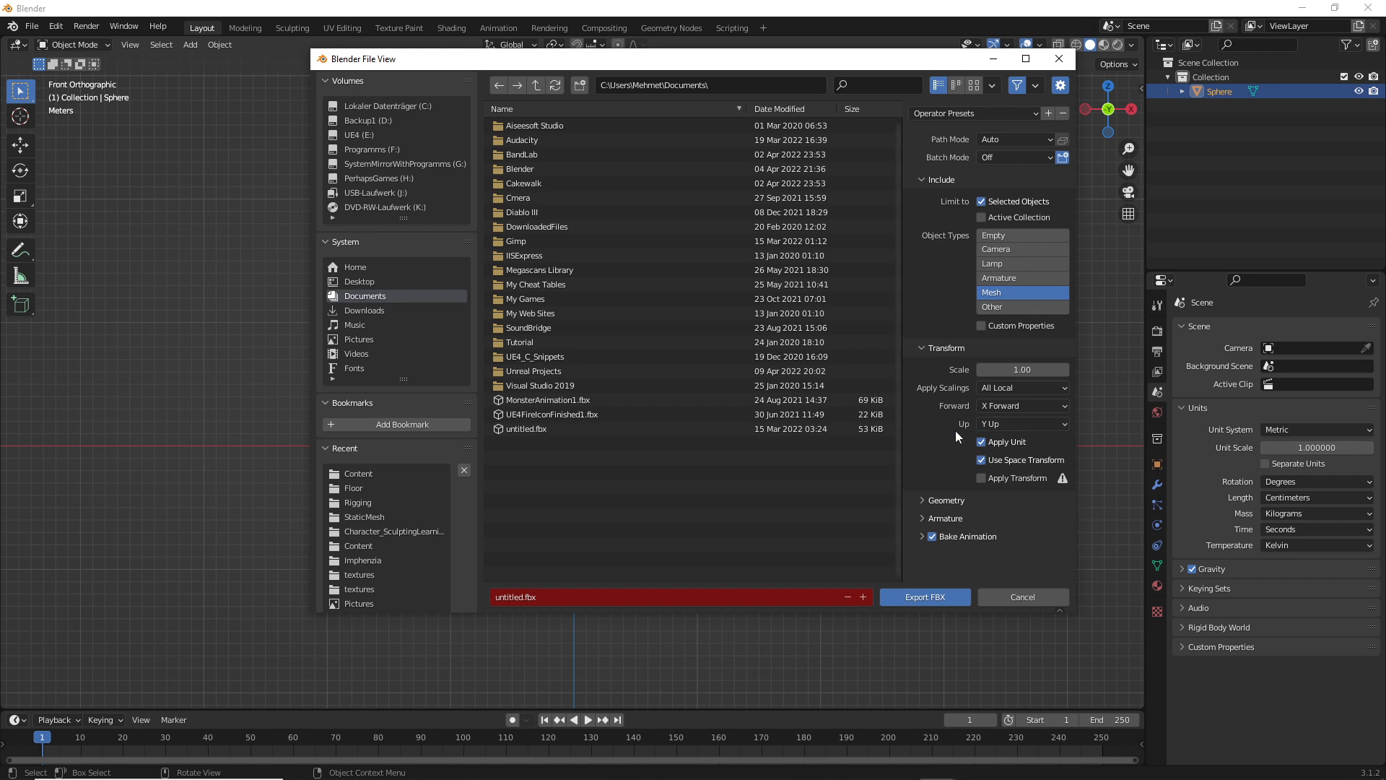
click(1024, 425)
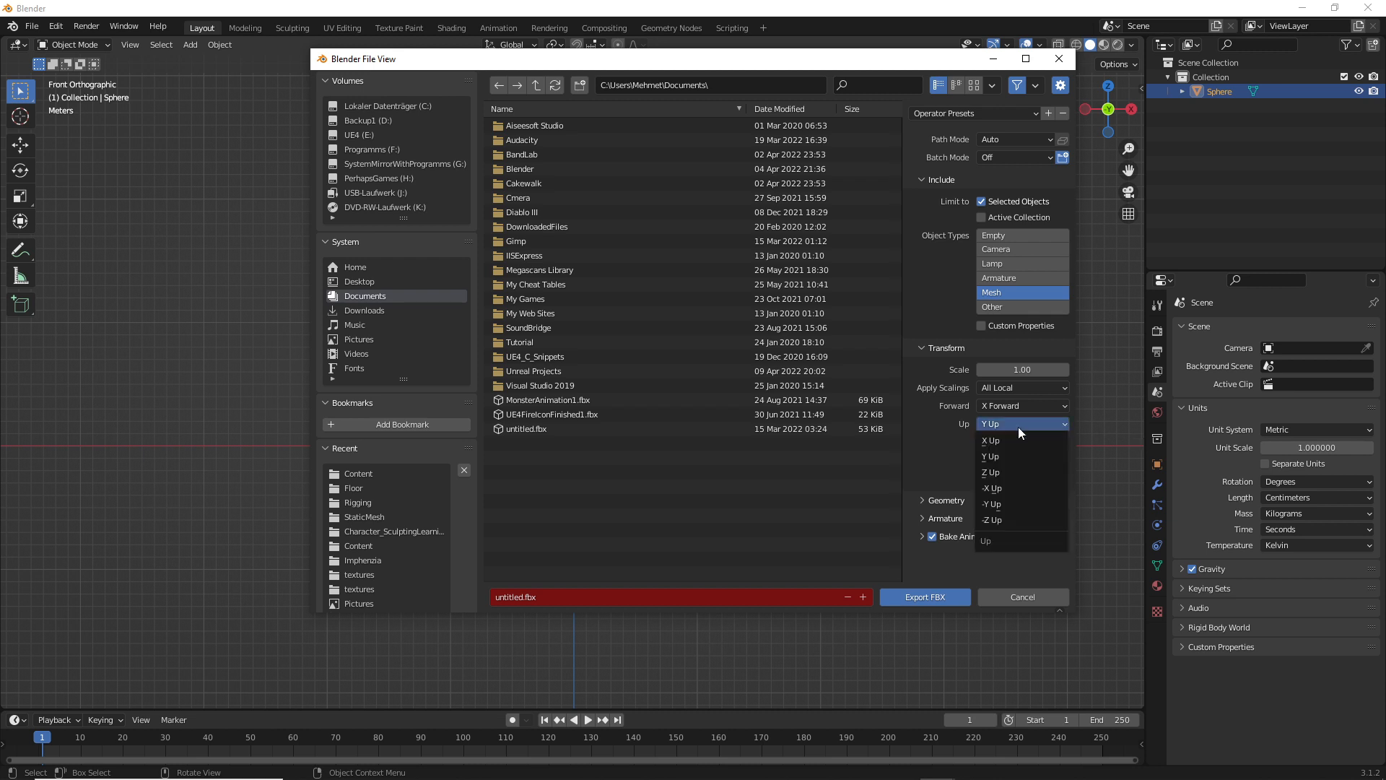
click(1007, 470)
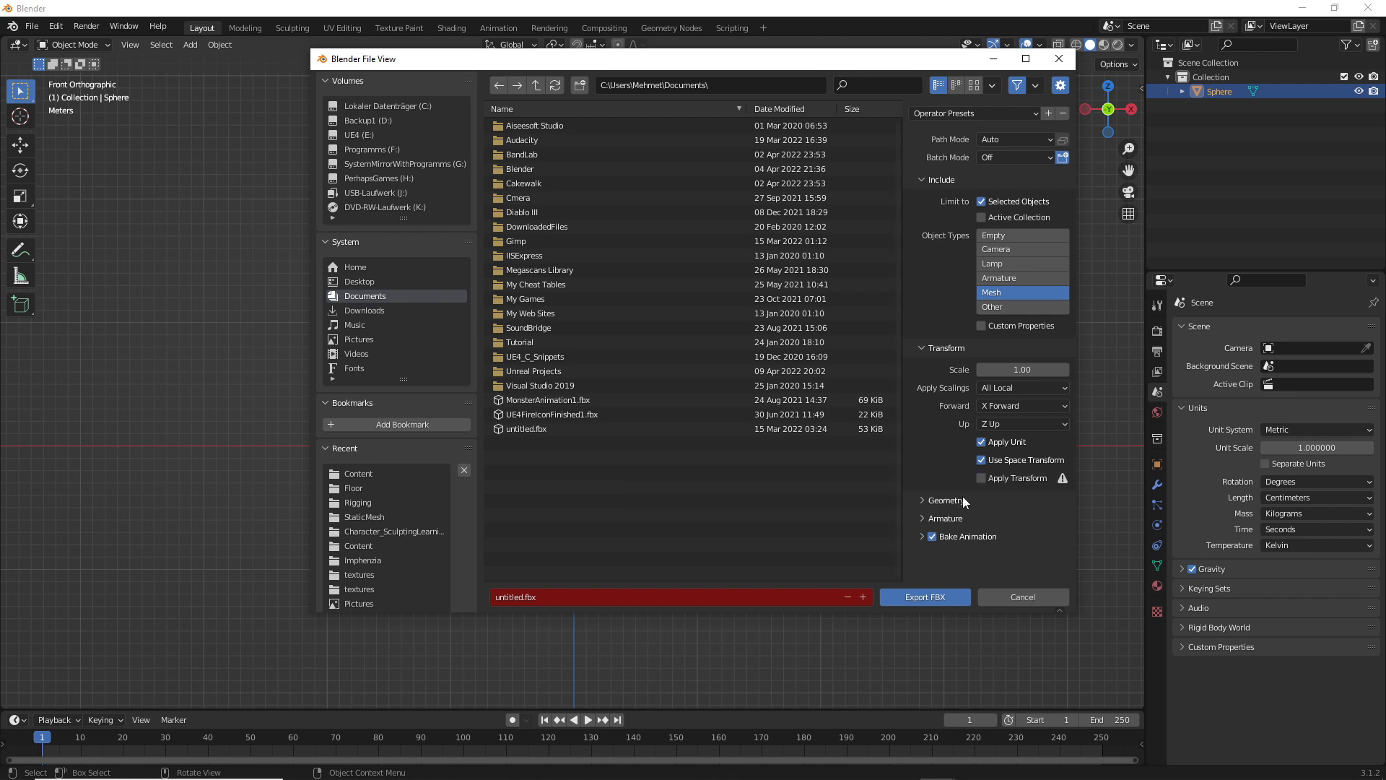
Set the geometry smoothing of the FBX export to Face
click(926, 501)
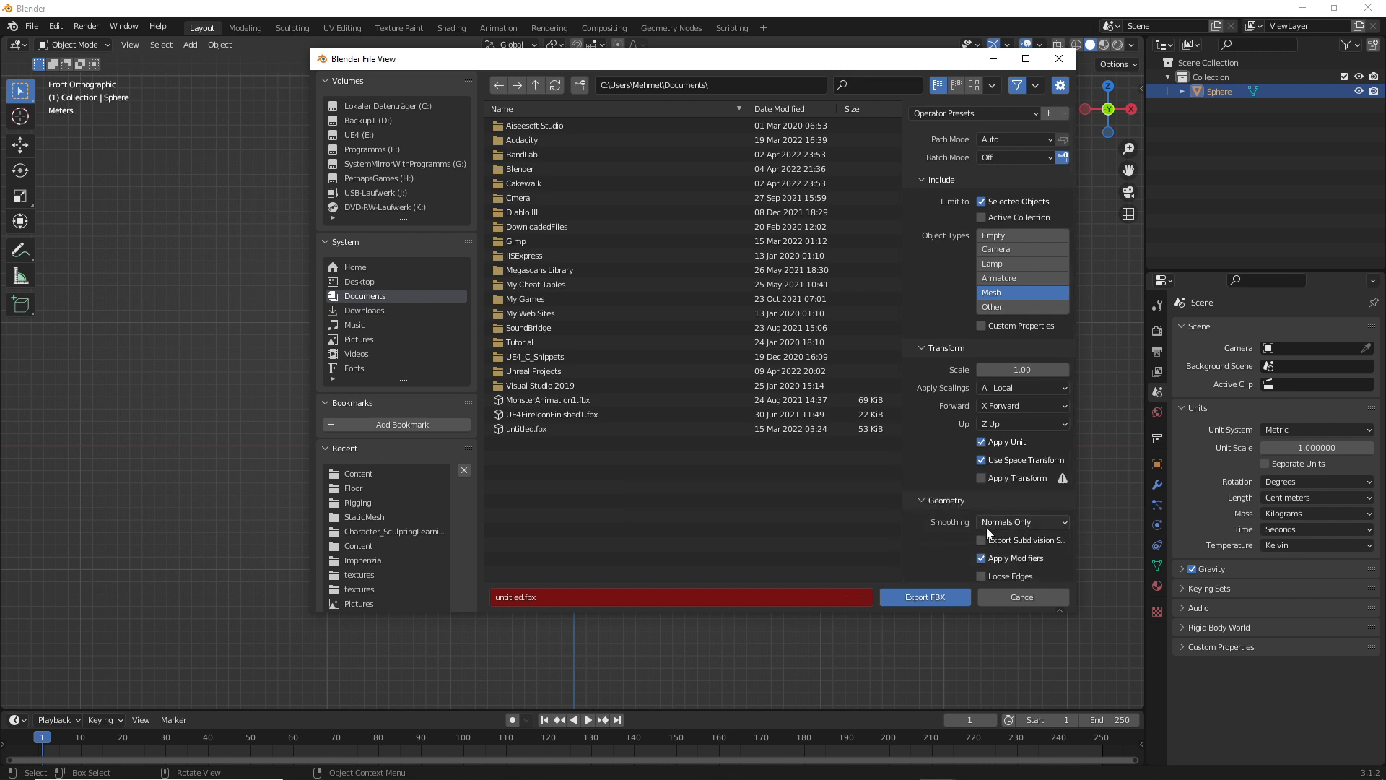
click(1001, 522)
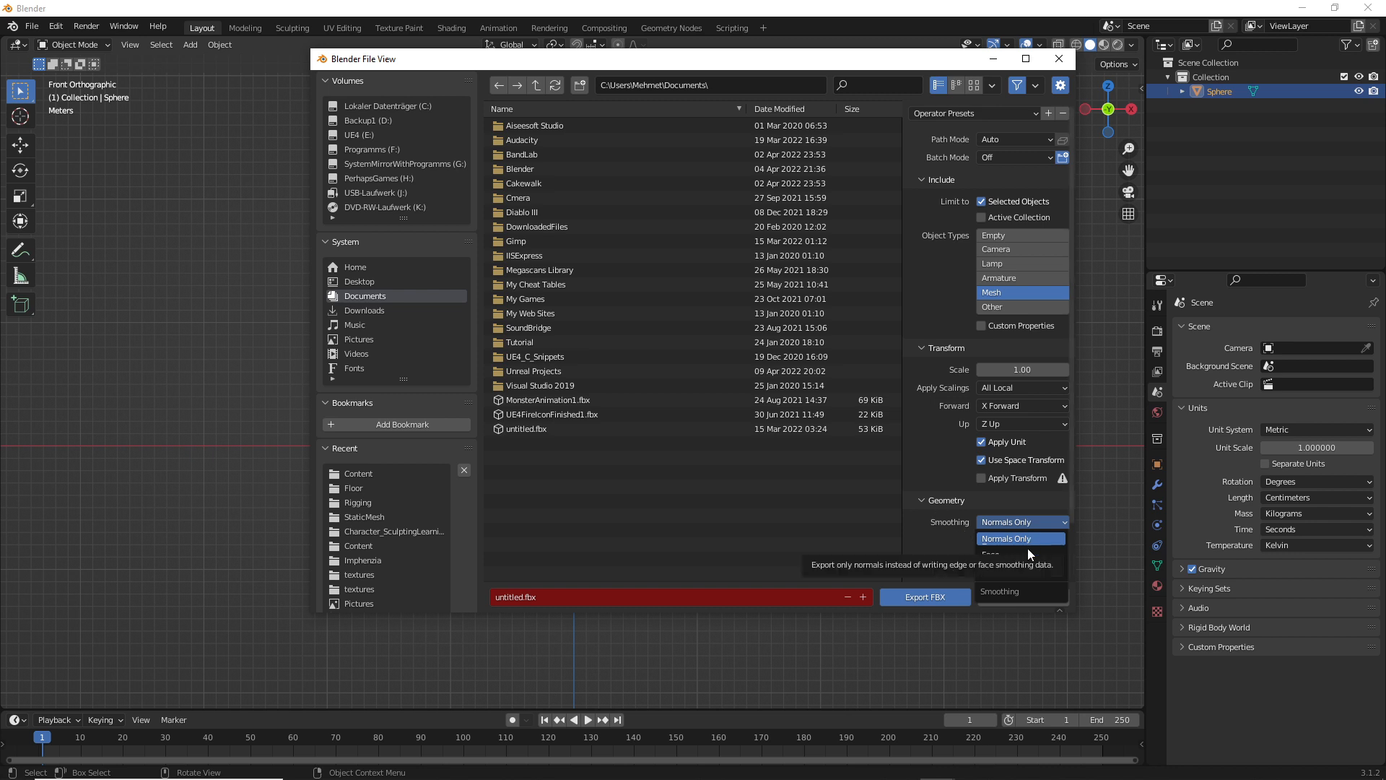
click(1008, 556)
scroll(1002, 525, down, 2)
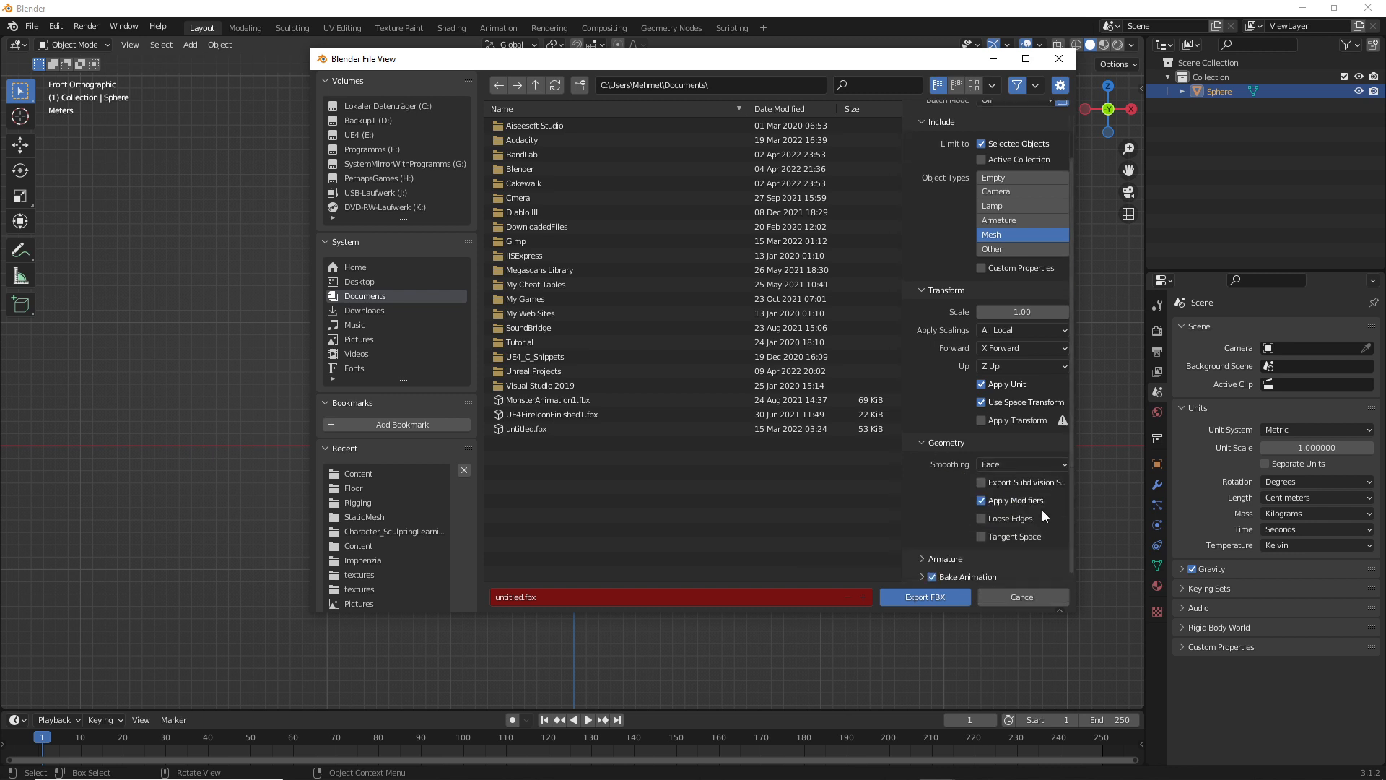
scroll(978, 441, up, 1)
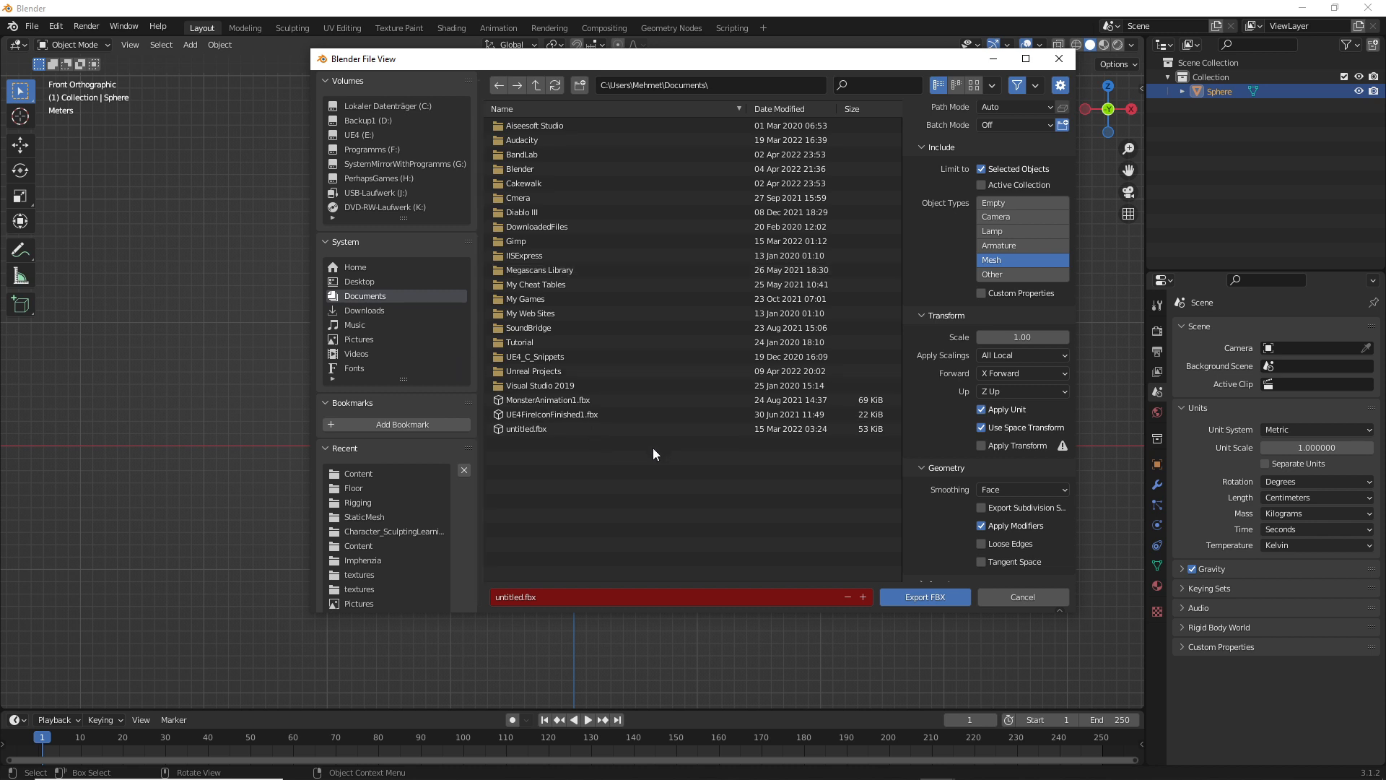
Export the mesh as SpinningObject into the Content folder of the GameYT Unreal project
double_click(531, 372)
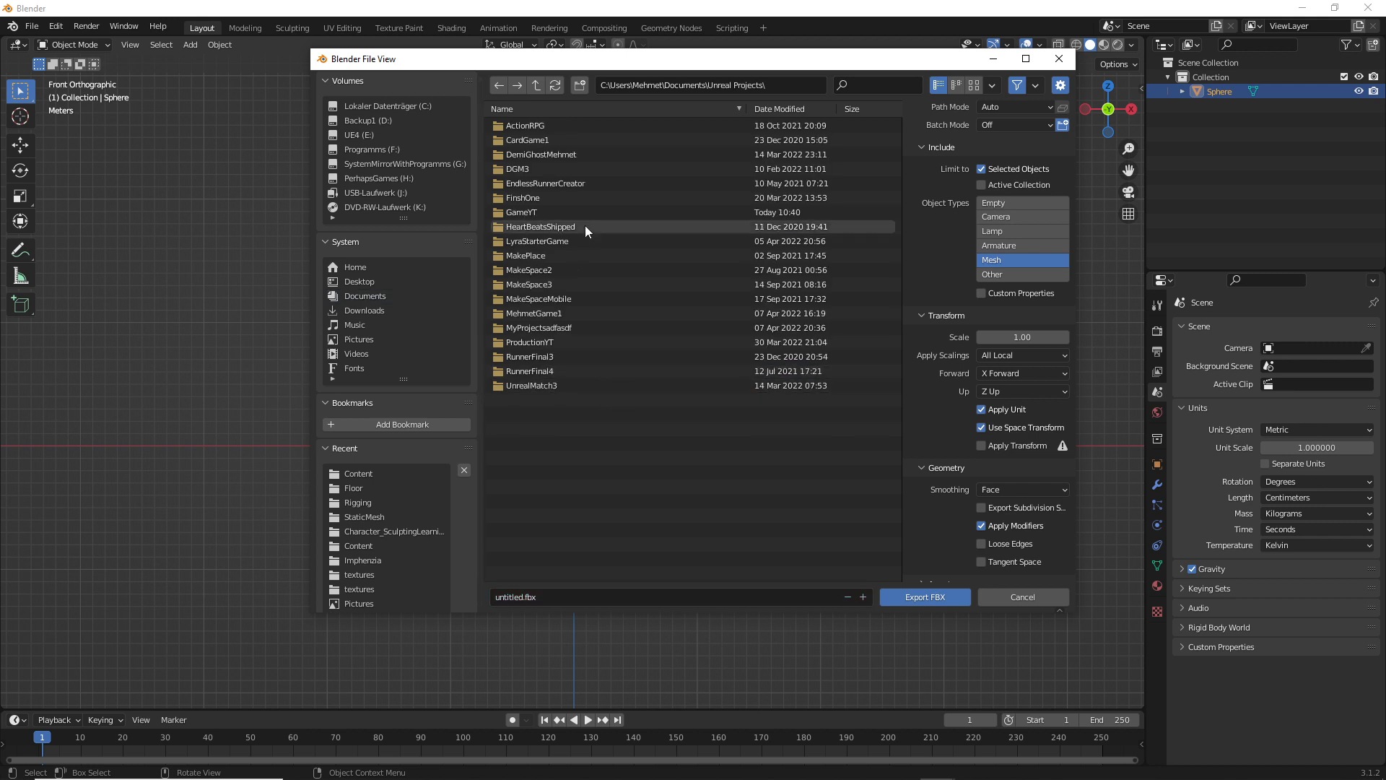
double_click(542, 211)
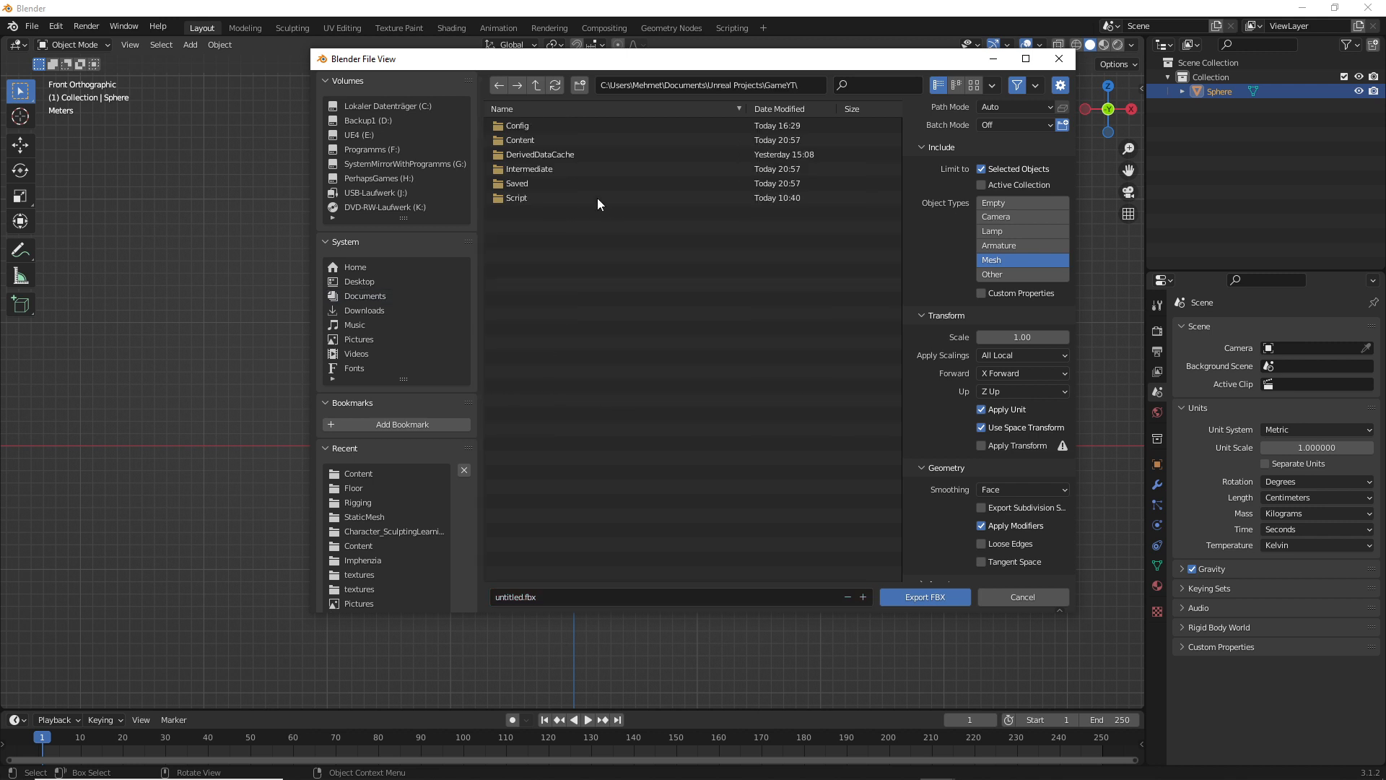
double_click(540, 137)
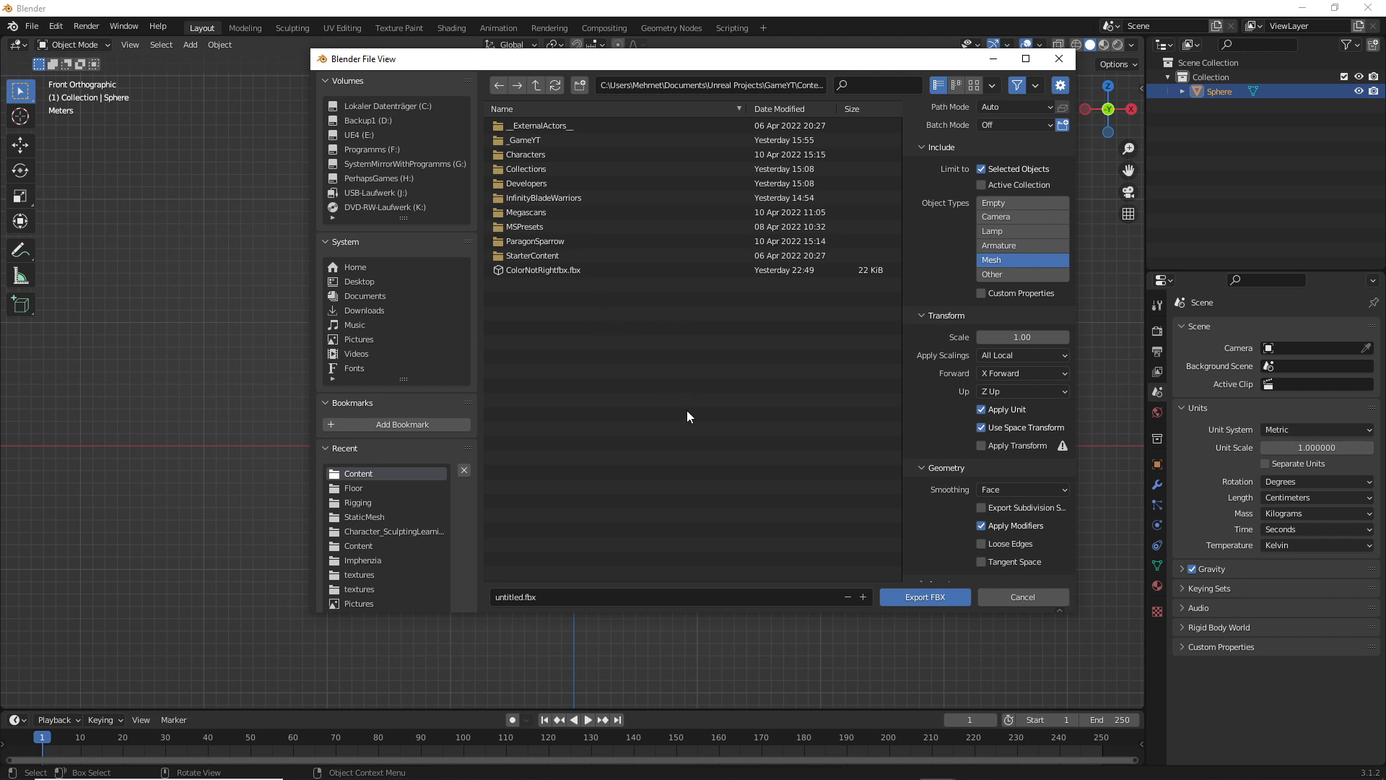
click(516, 592)
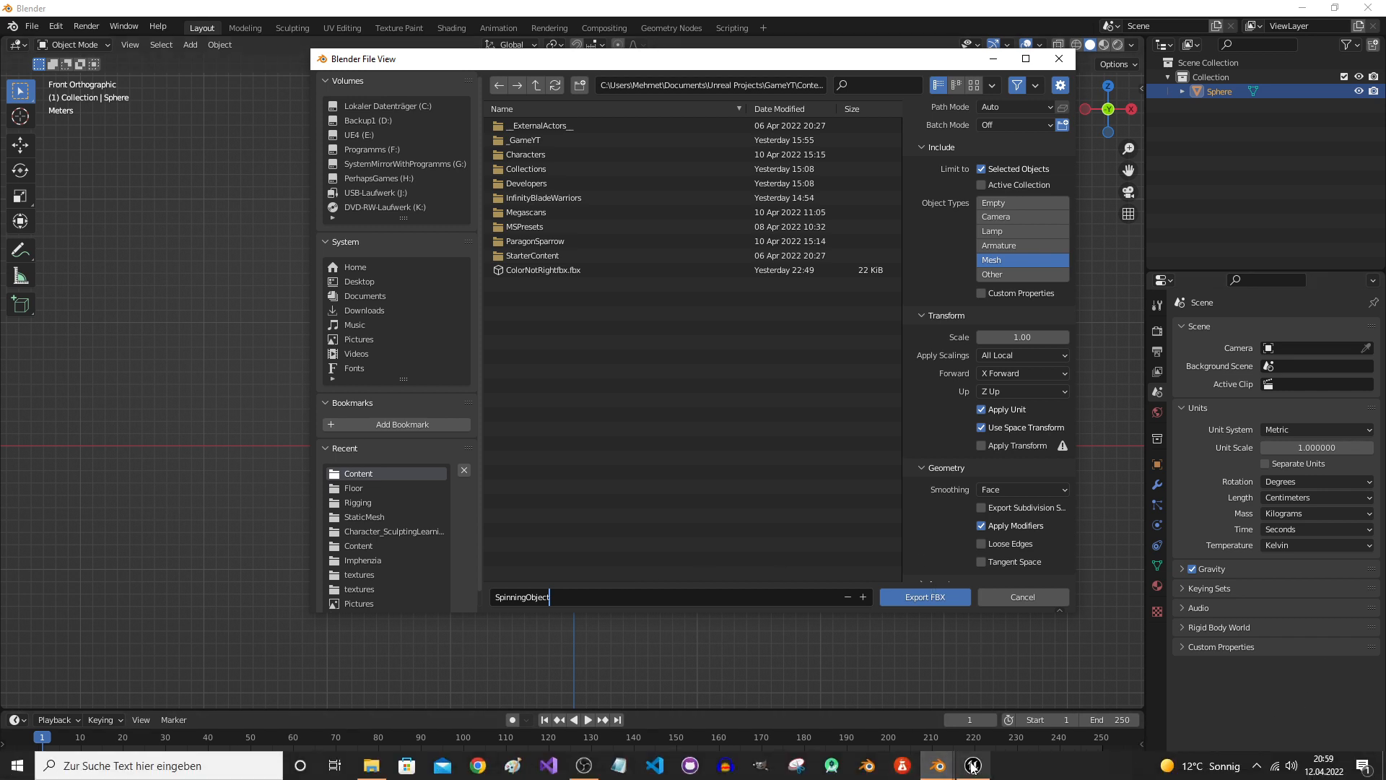
click(973, 765)
click(1310, 15)
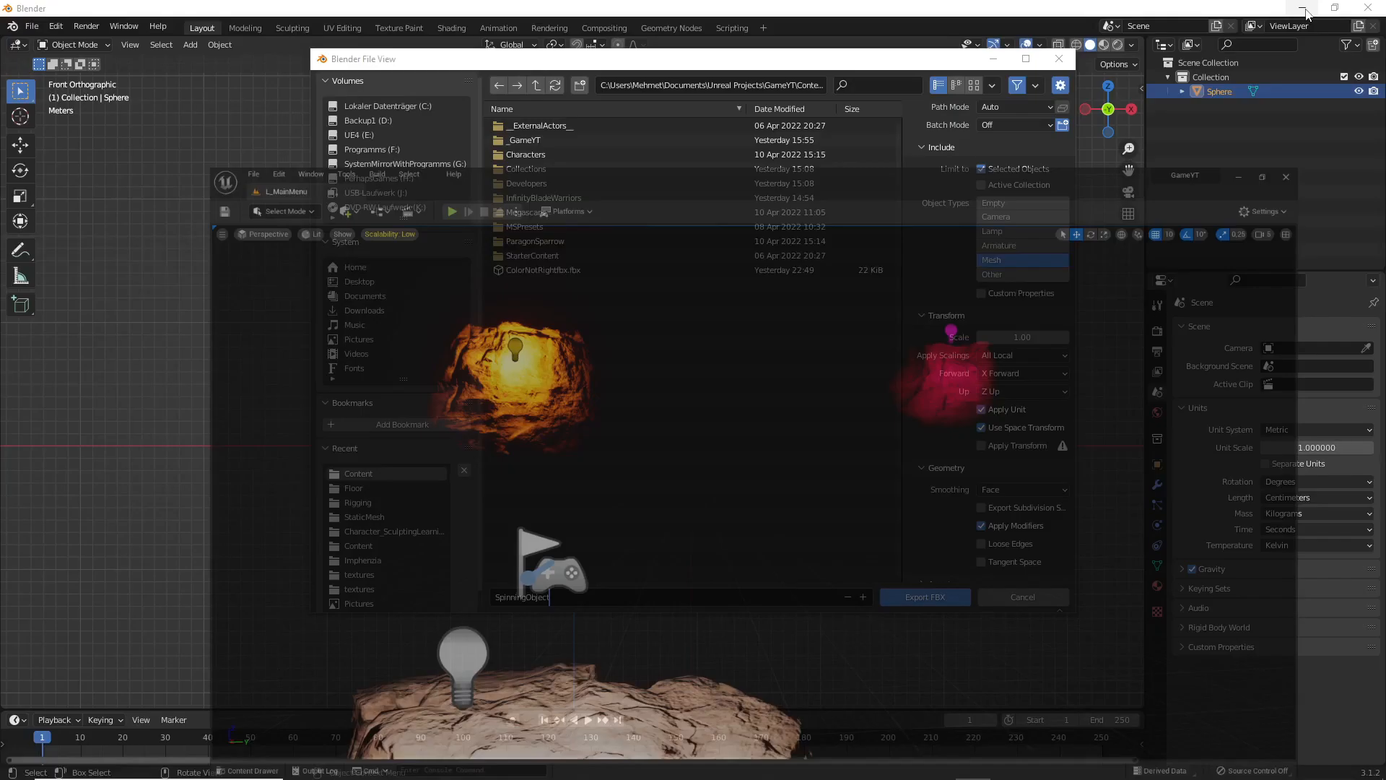
click(916, 596)
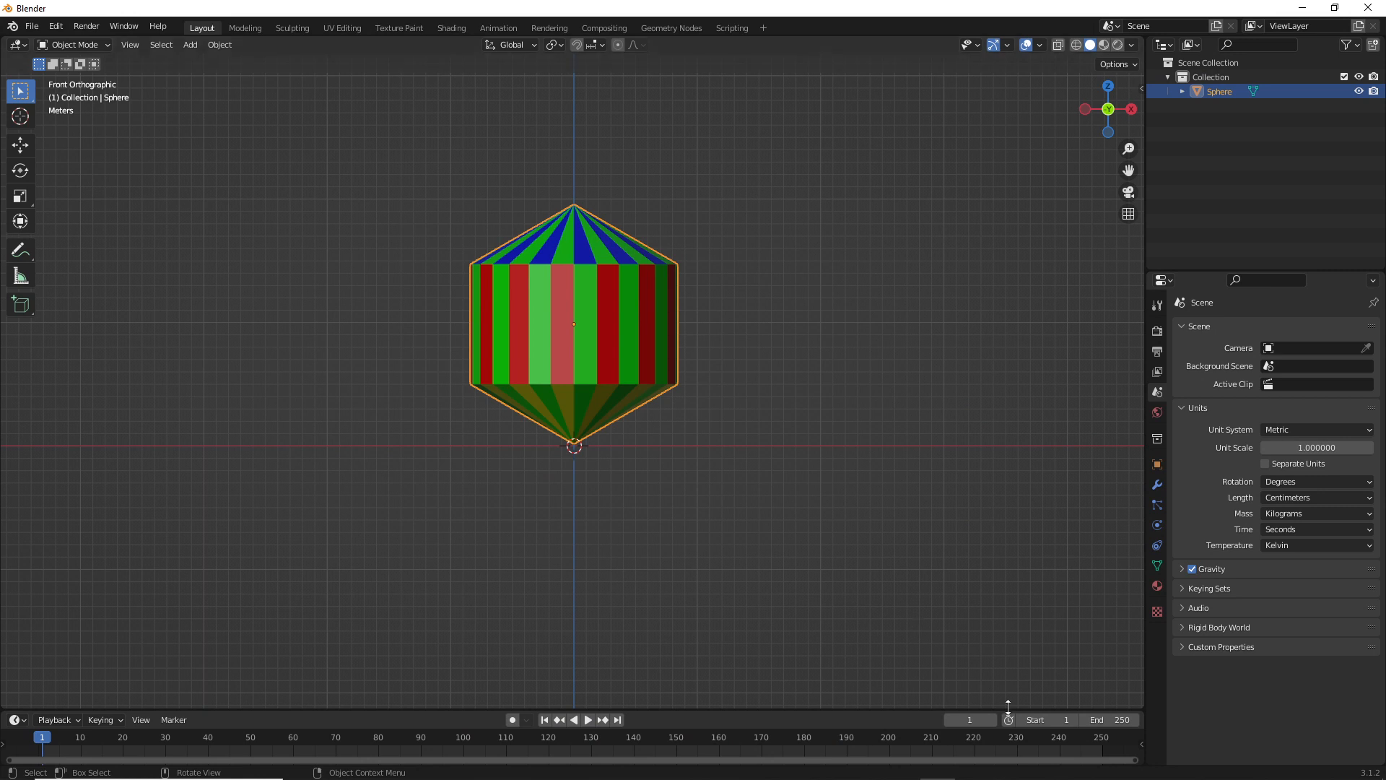
Switch to the Unreal Editor and import the detected SpinningObject source file with the default FBX options
click(973, 765)
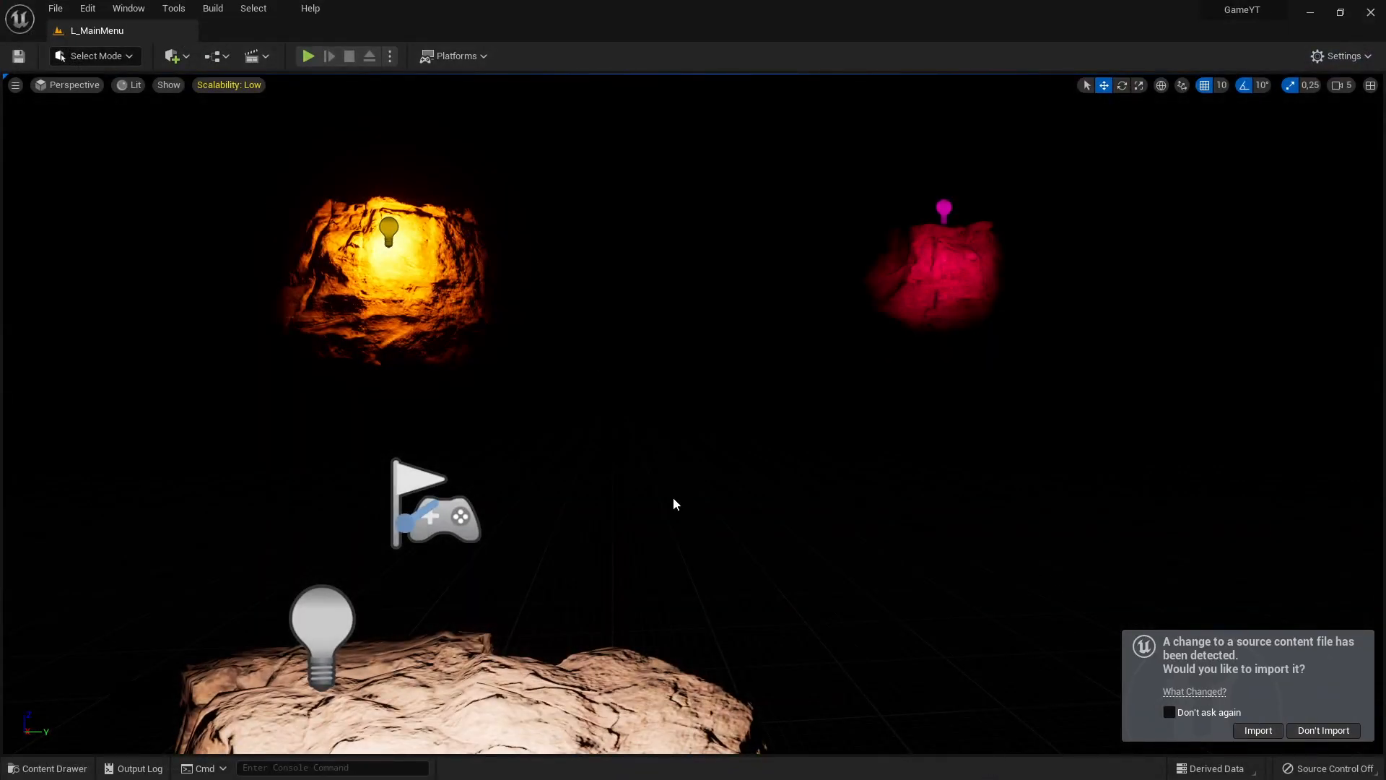
click(1257, 730)
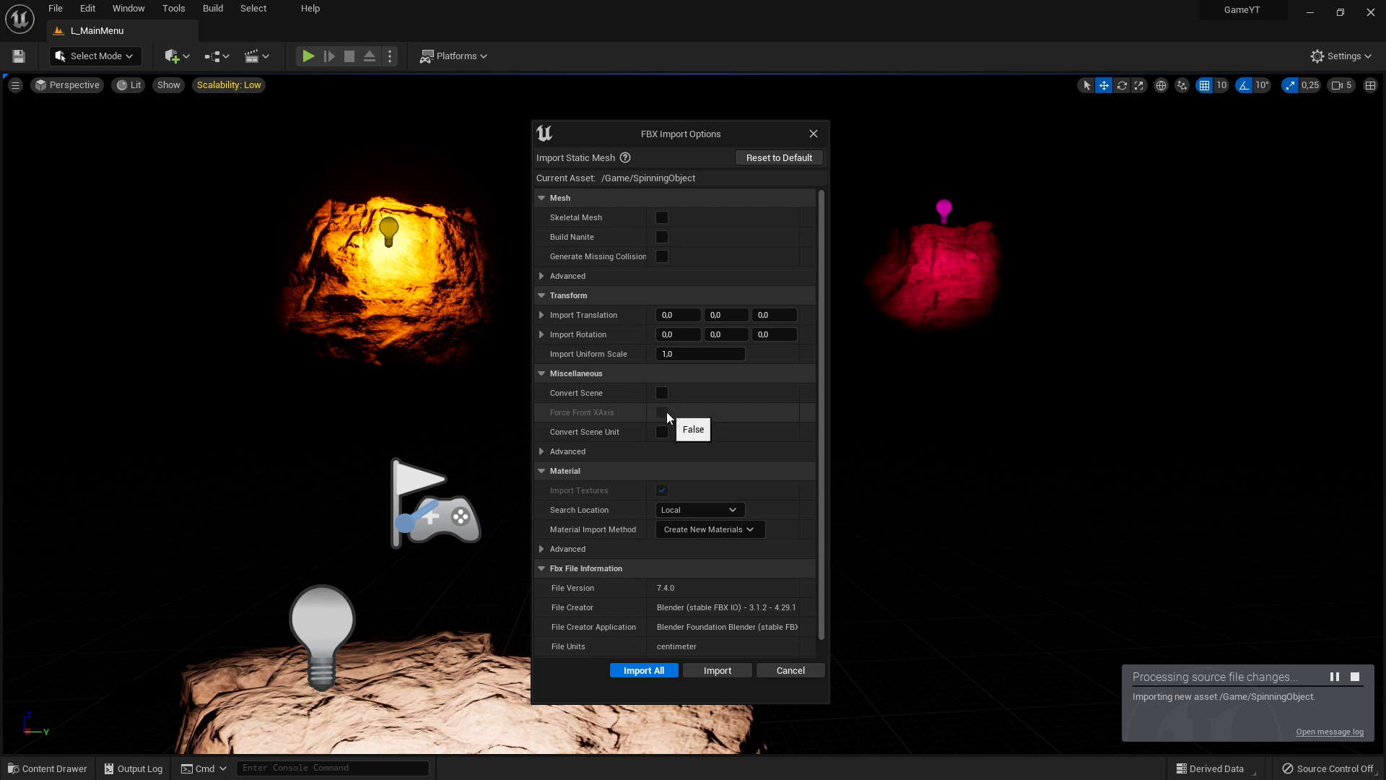
click(547, 452)
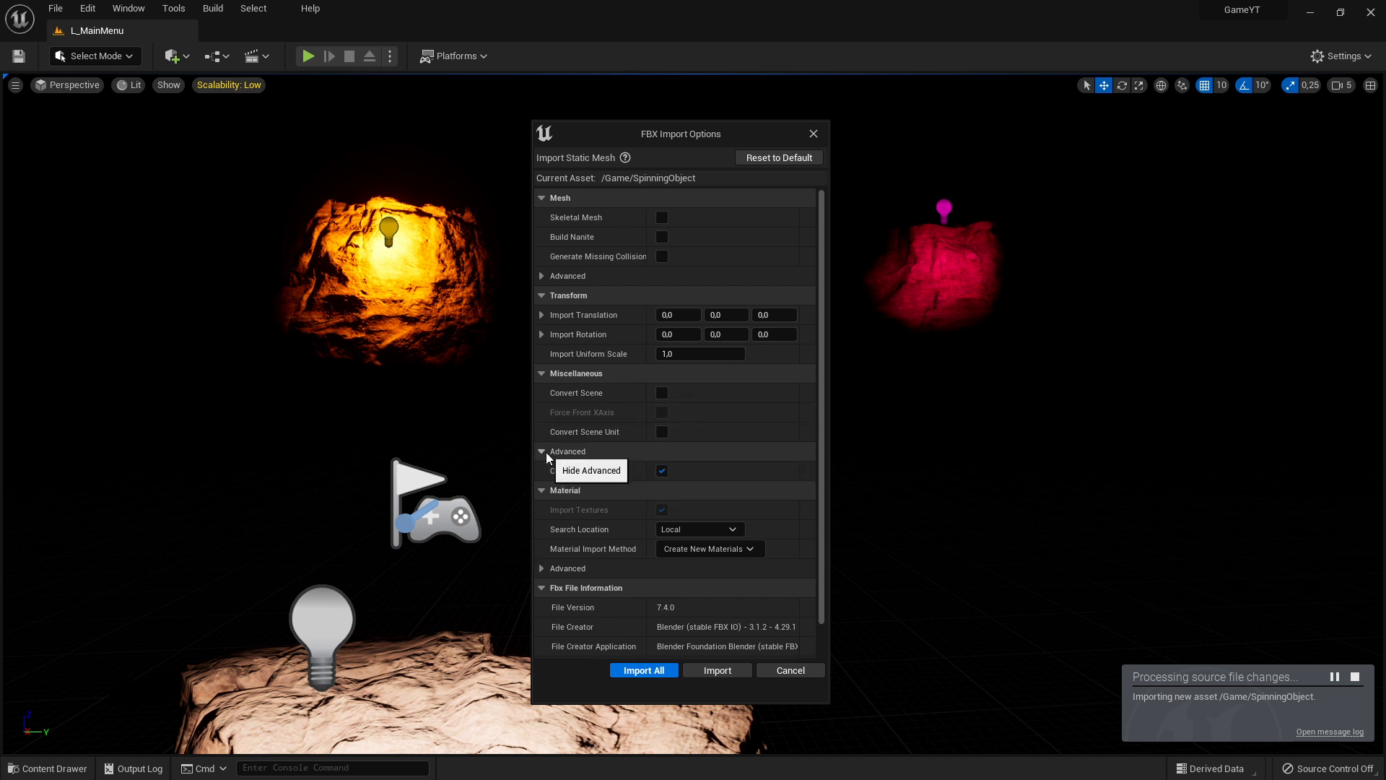
click(545, 452)
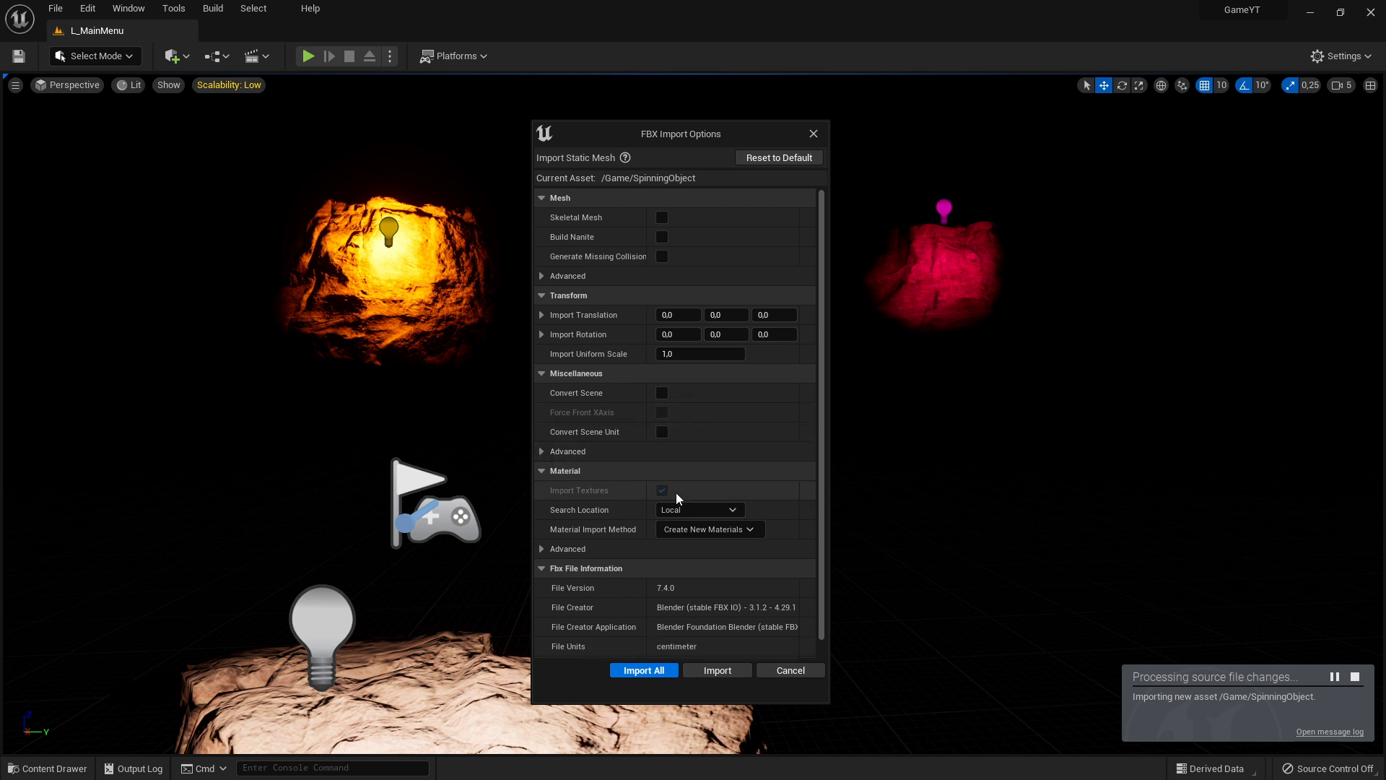
click(646, 671)
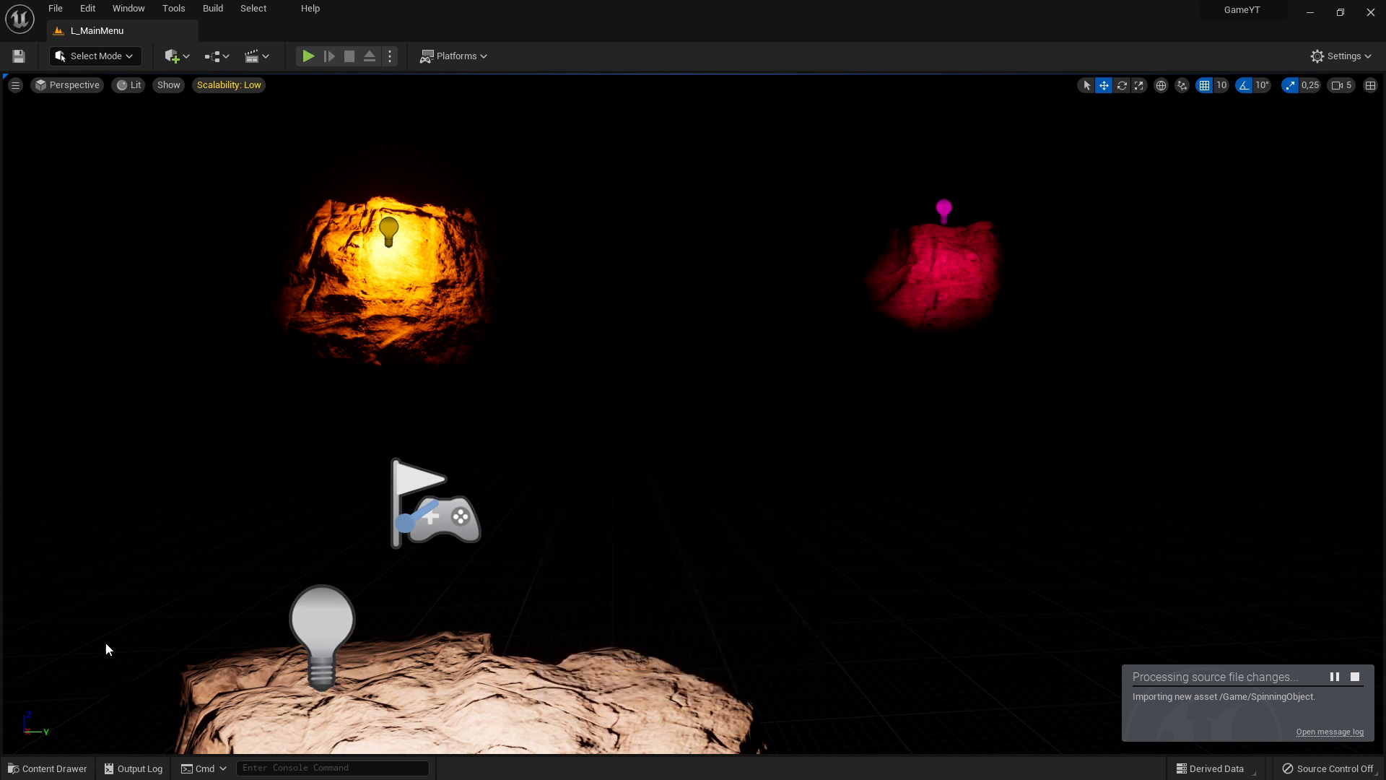
Examine the project's Content folder for the imported SpinningObject mesh, its material and its palette texture
click(51, 767)
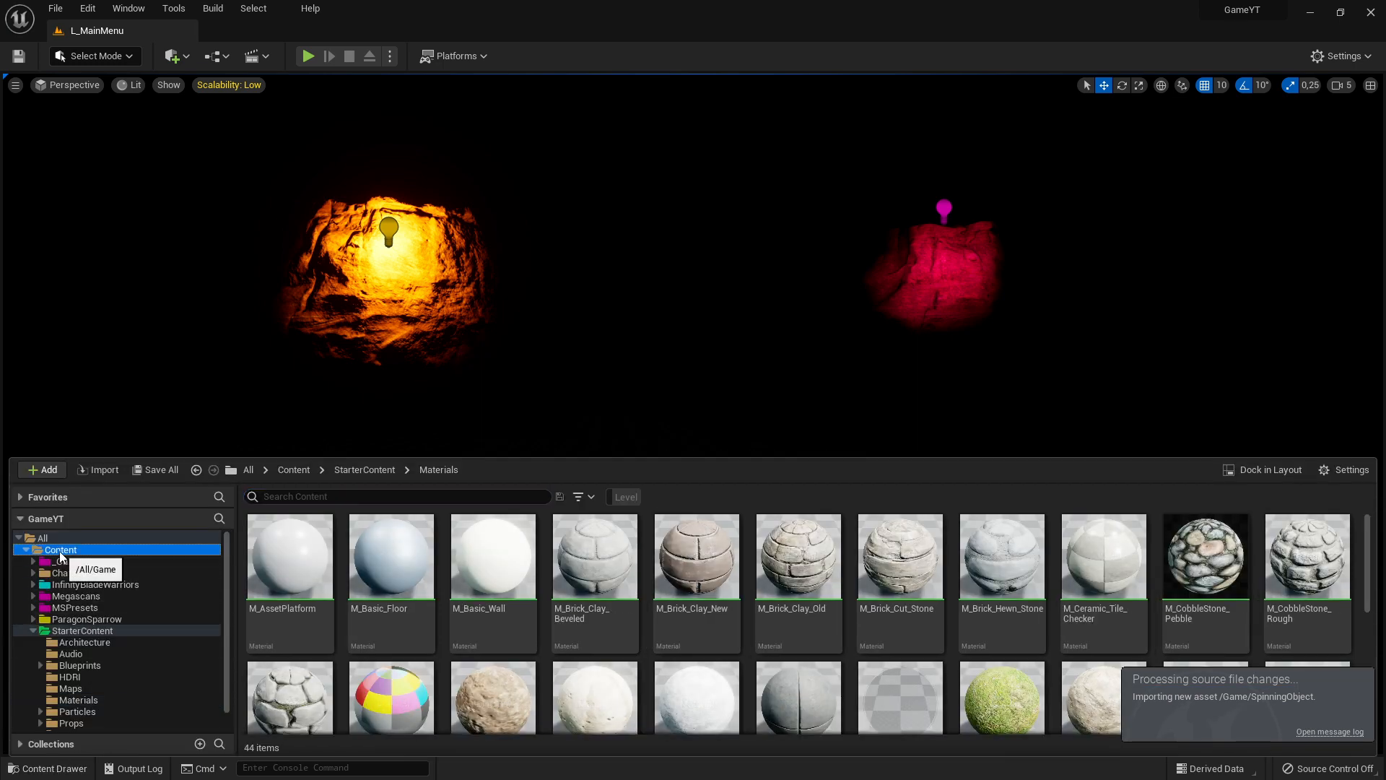
click(52, 549)
scroll(1011, 636, down, 1)
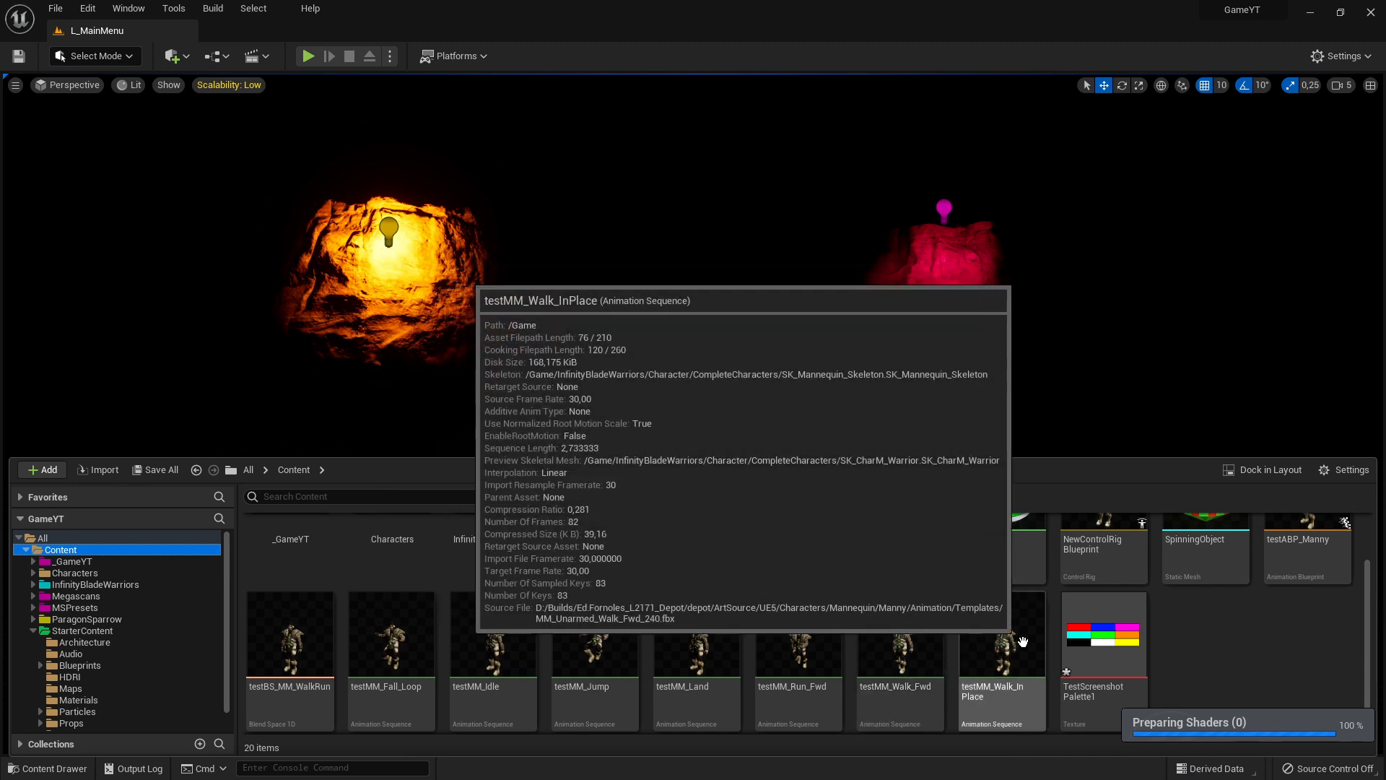
scroll(900, 598, up, 1)
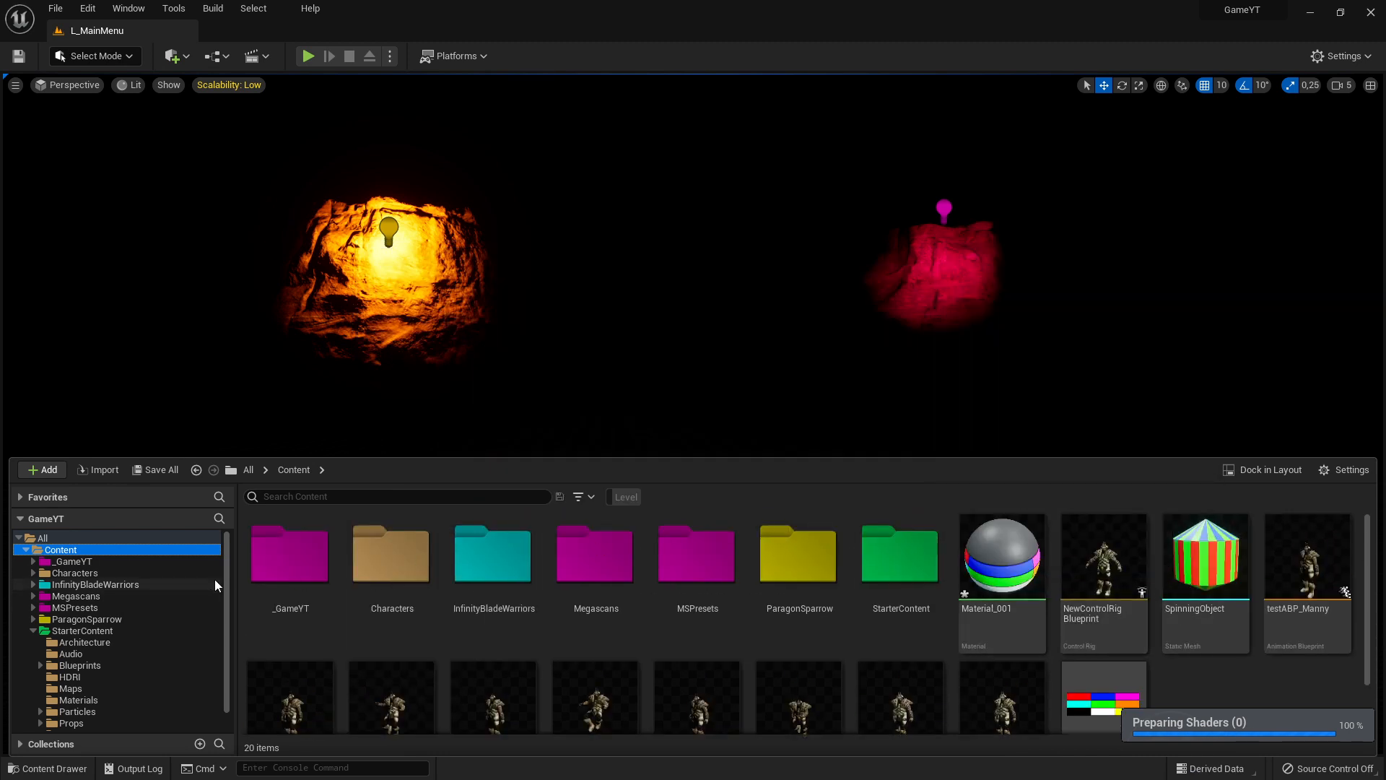
scroll(900, 436, down, 1)
scroll(1055, 643, down, 1)
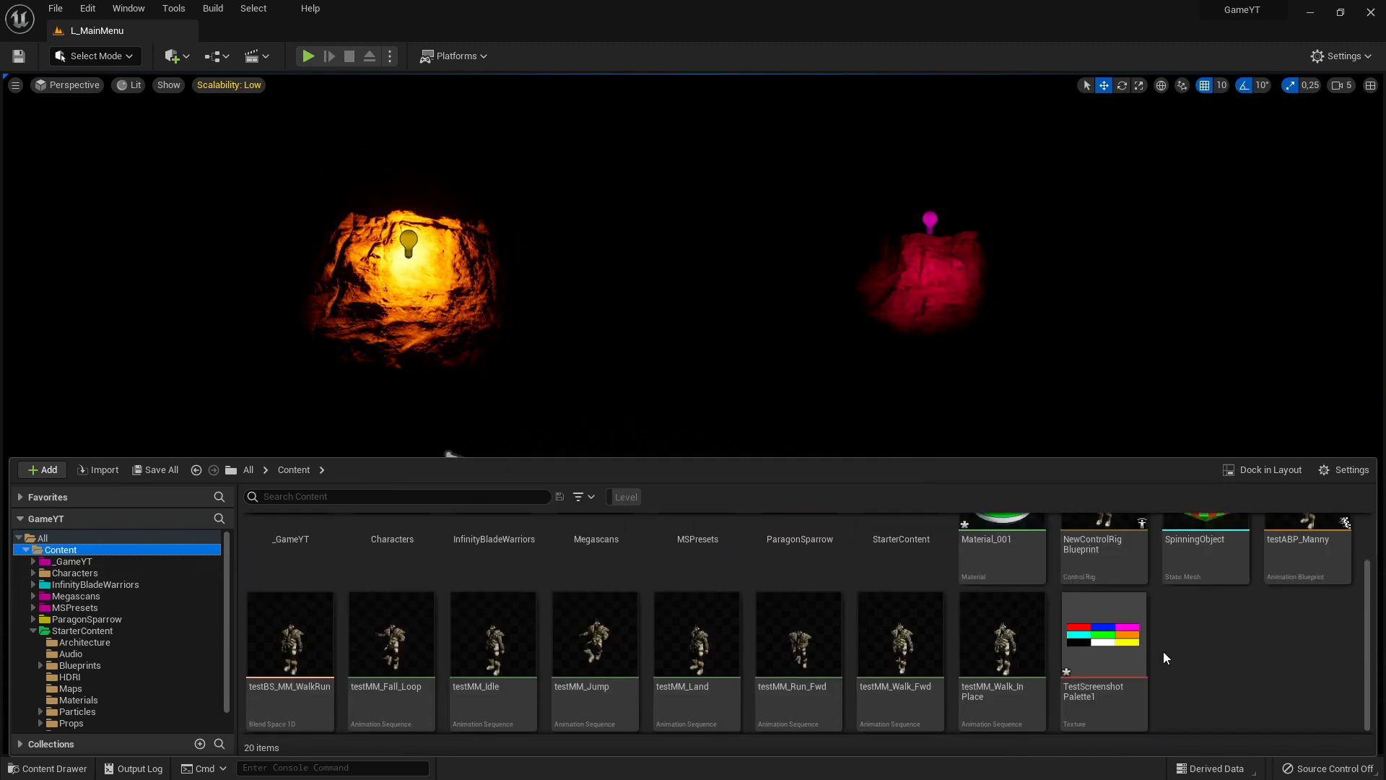
scroll(1159, 653, up, 1)
click(192, 404)
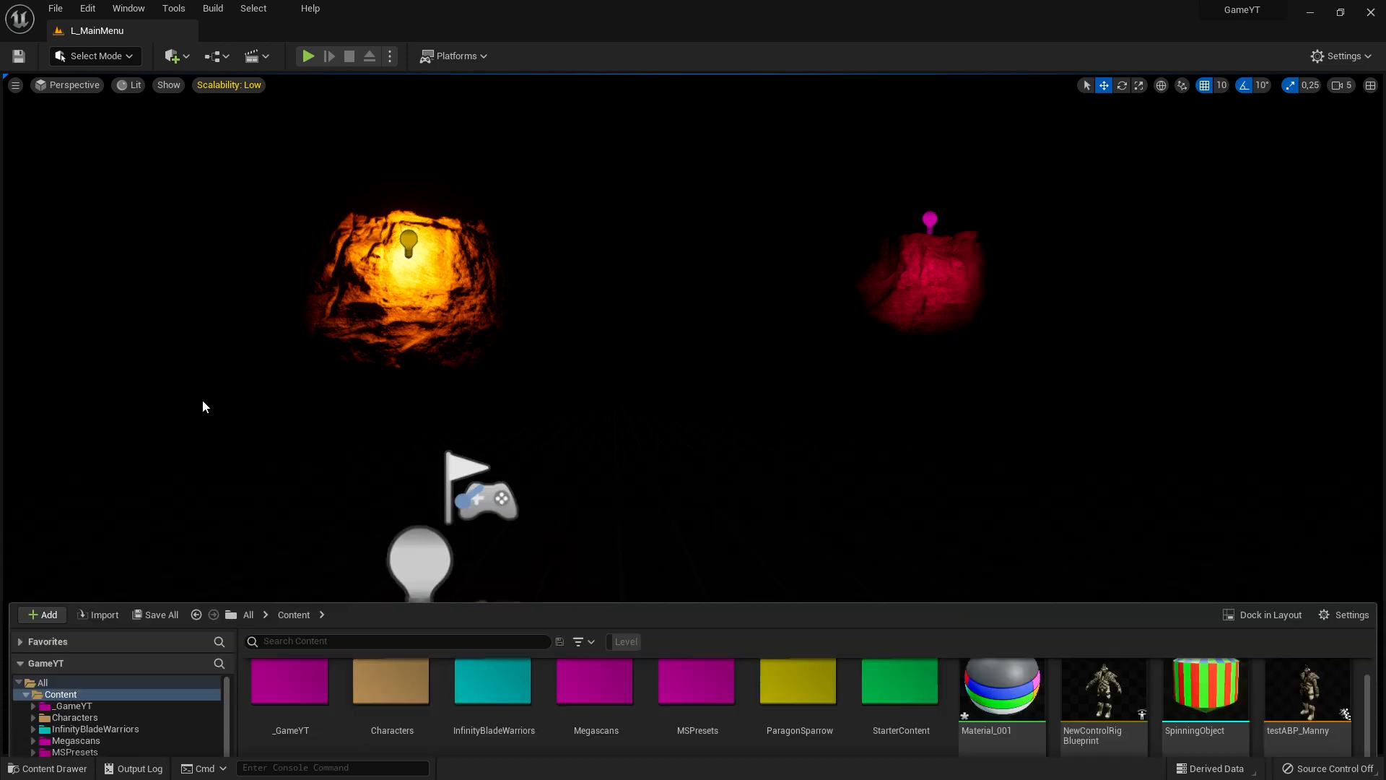
Open the project's _GameYT content folder
click(48, 769)
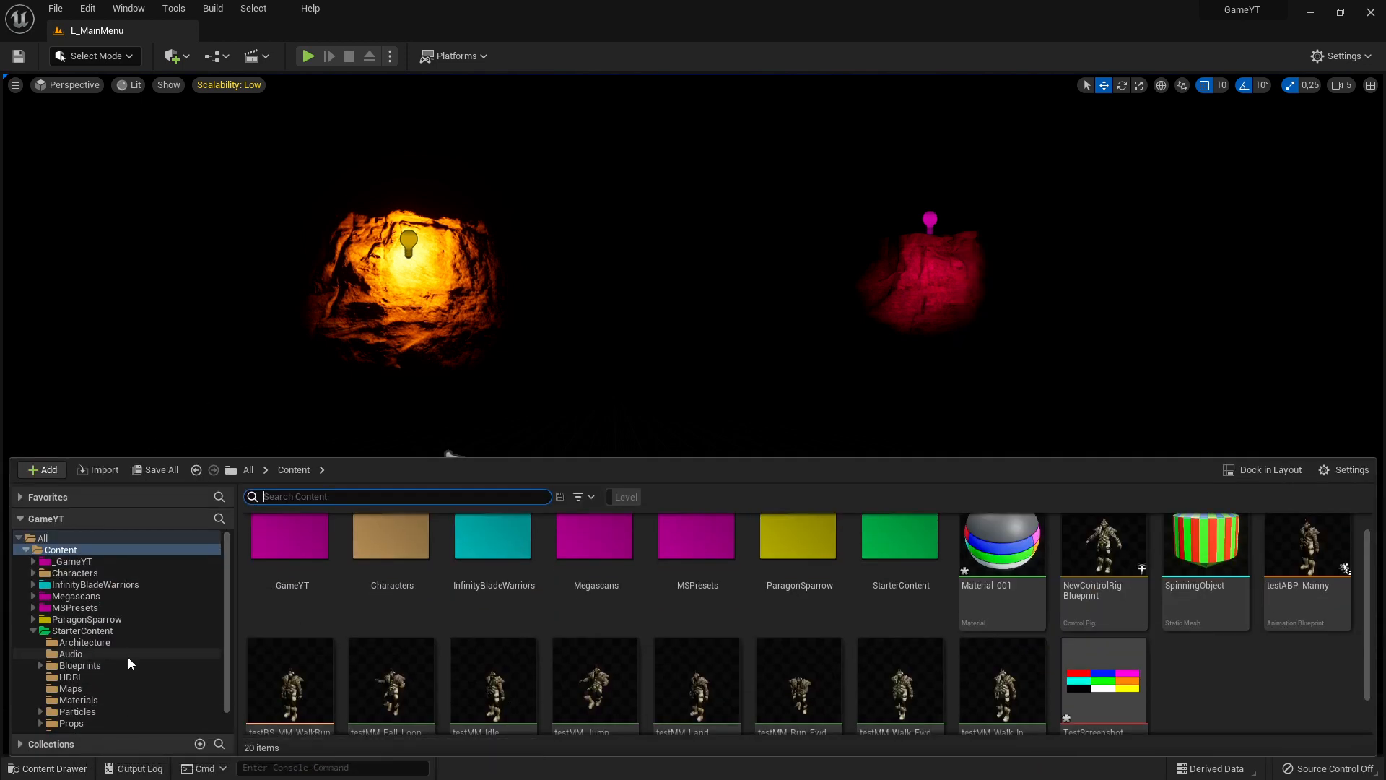
click(82, 562)
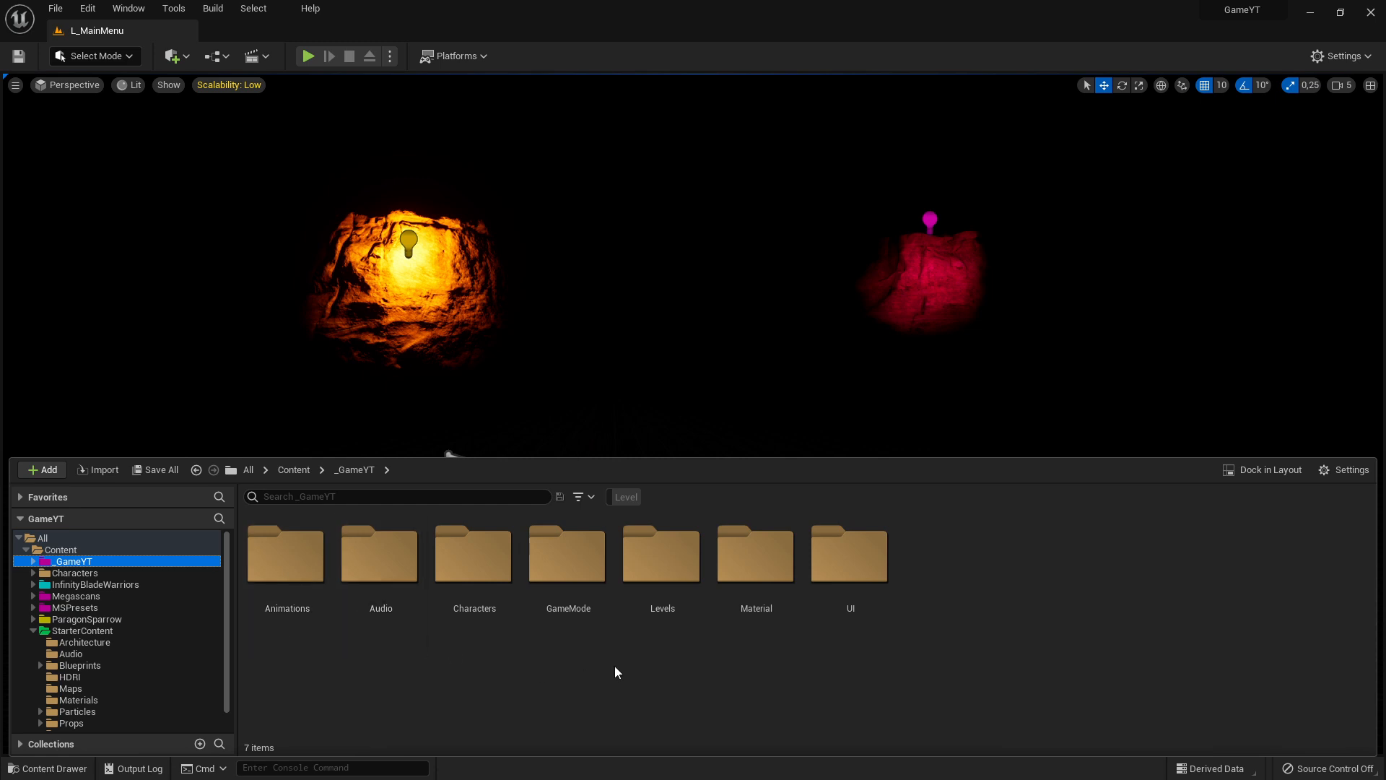
click(61, 17)
click(88, 40)
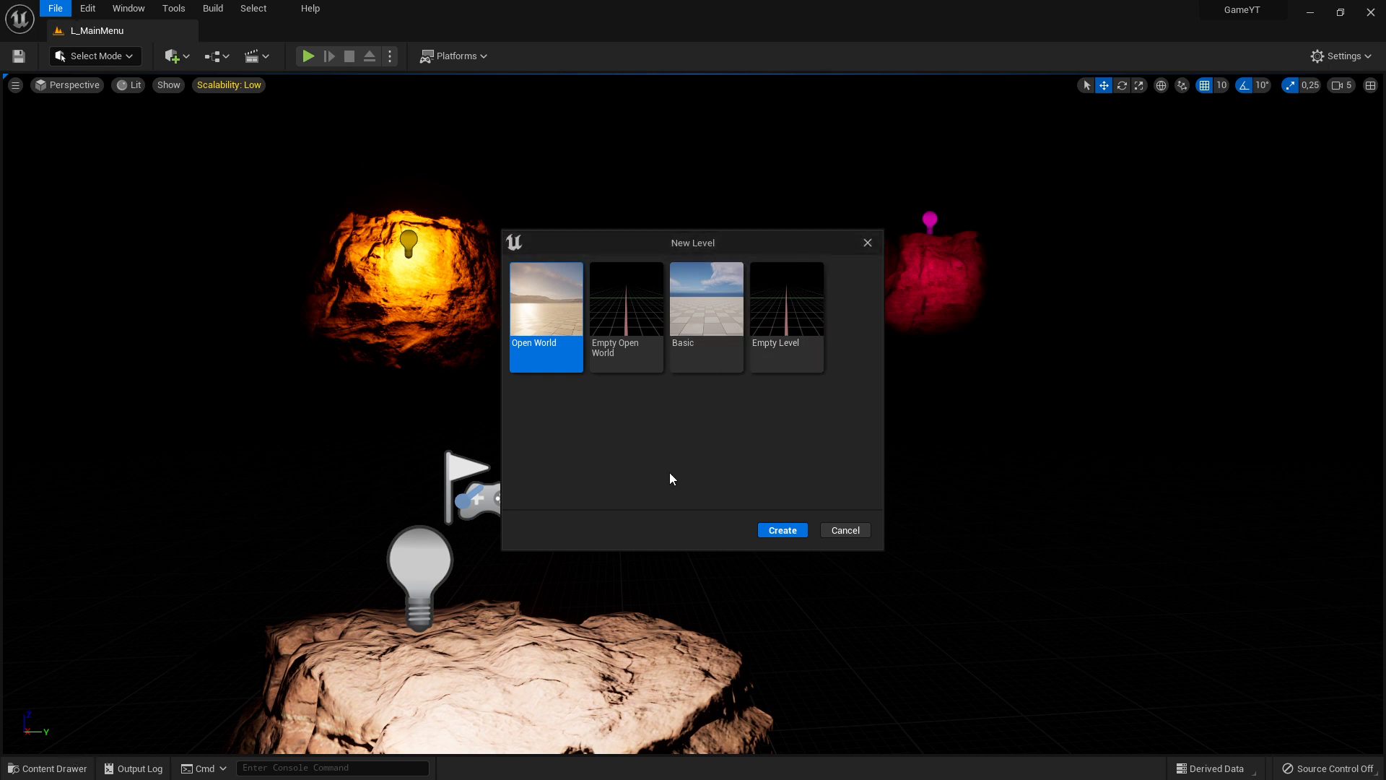
click(868, 242)
Open the L_GamePlay level from the _GameYT Levels folder without saving the unsaved material and palette texture
click(85, 771)
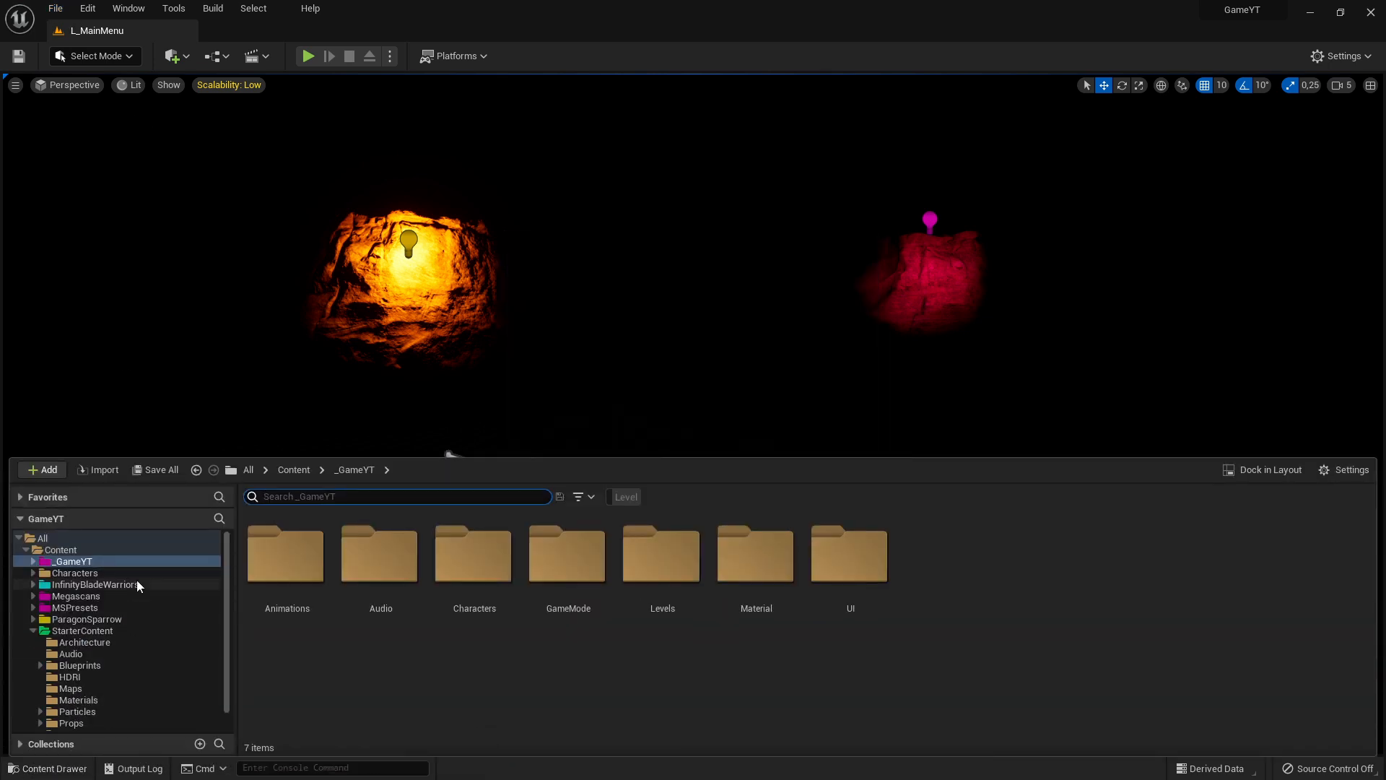
double_click(659, 560)
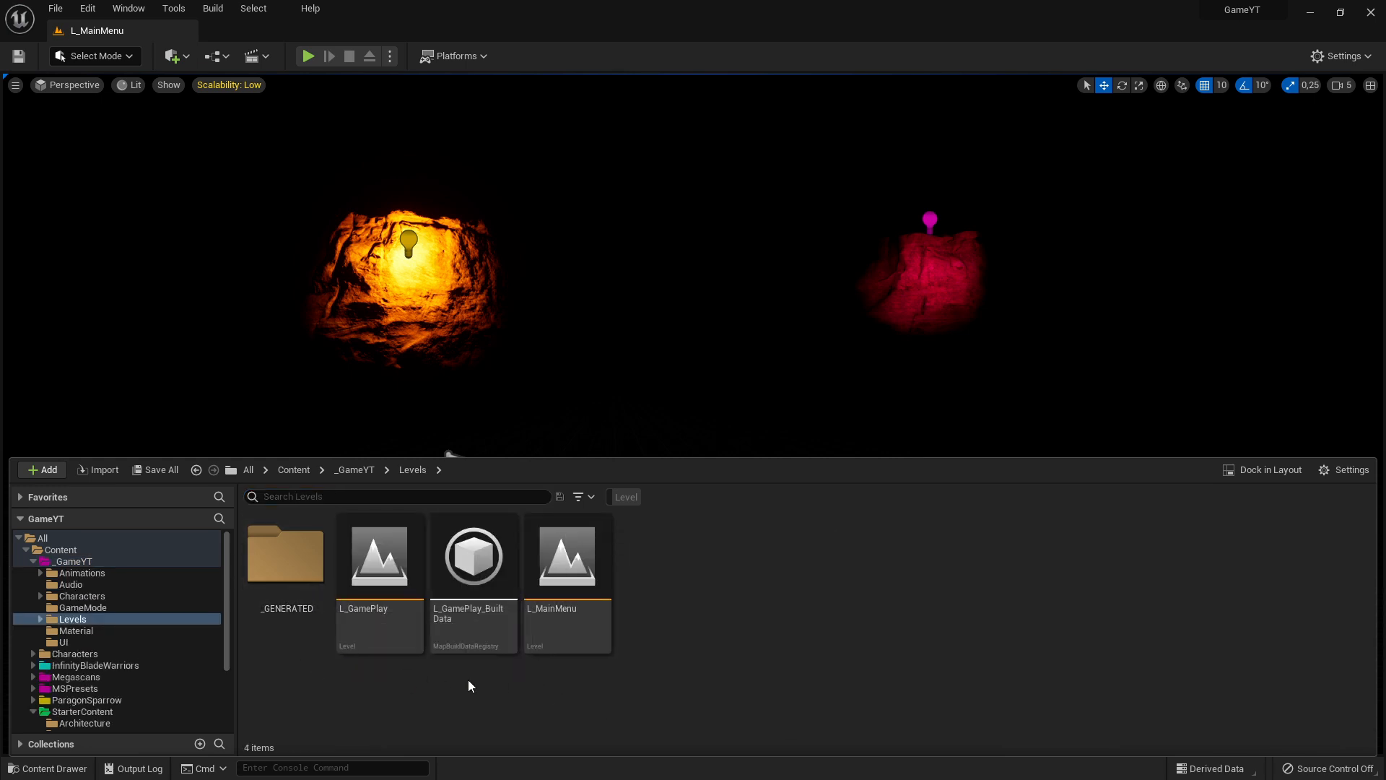
double_click(383, 593)
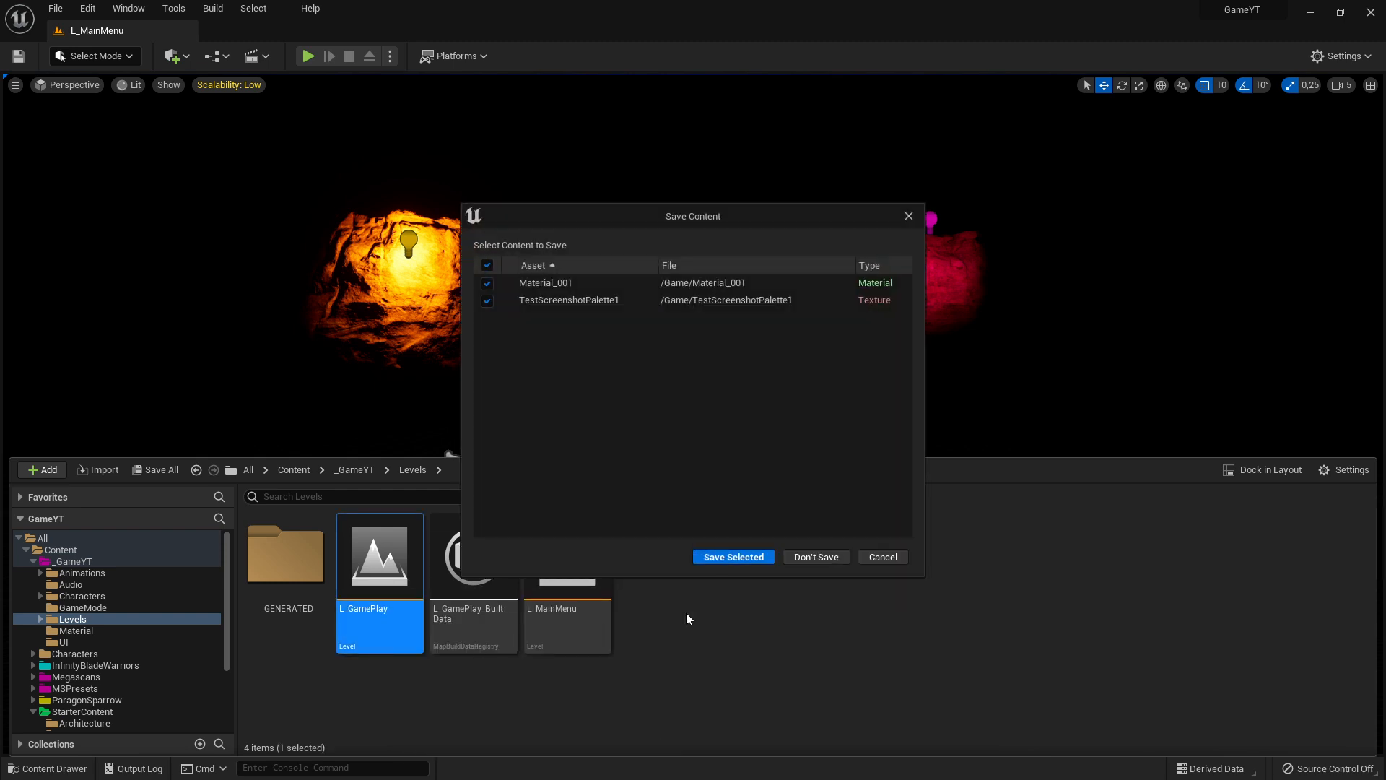
click(813, 562)
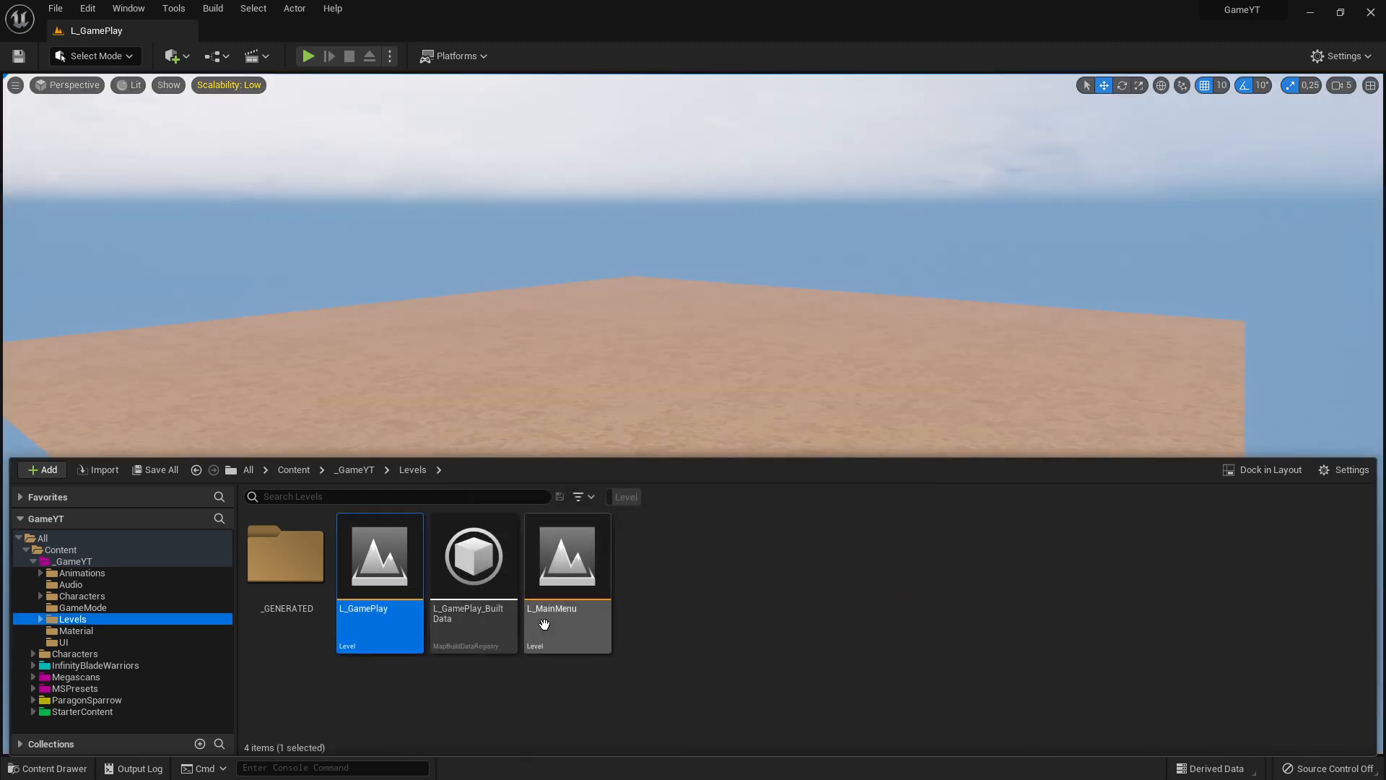
Set the viewport camera speed to 4 and place the SpinningObject mesh from the Content folder onto the landscape
click(78, 549)
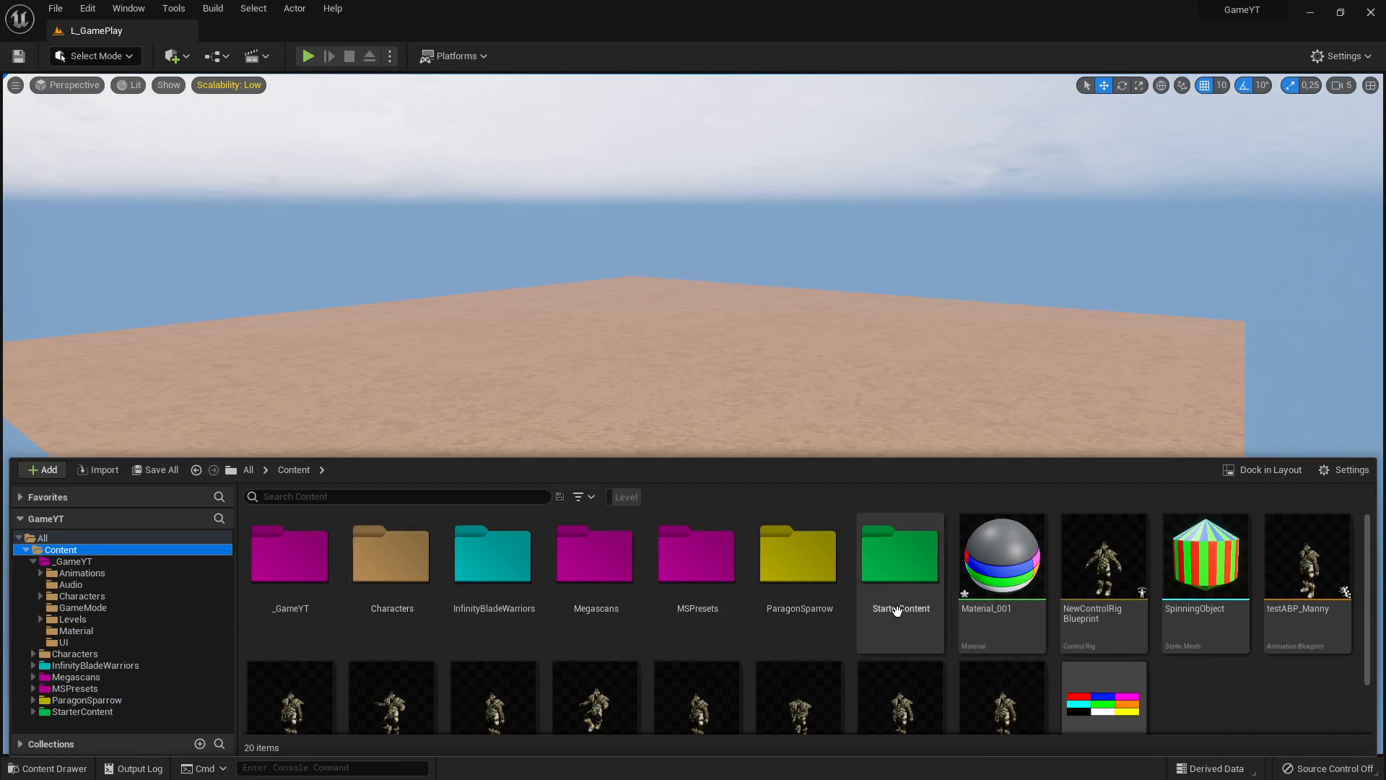
right_drag(597, 402, 847, 347)
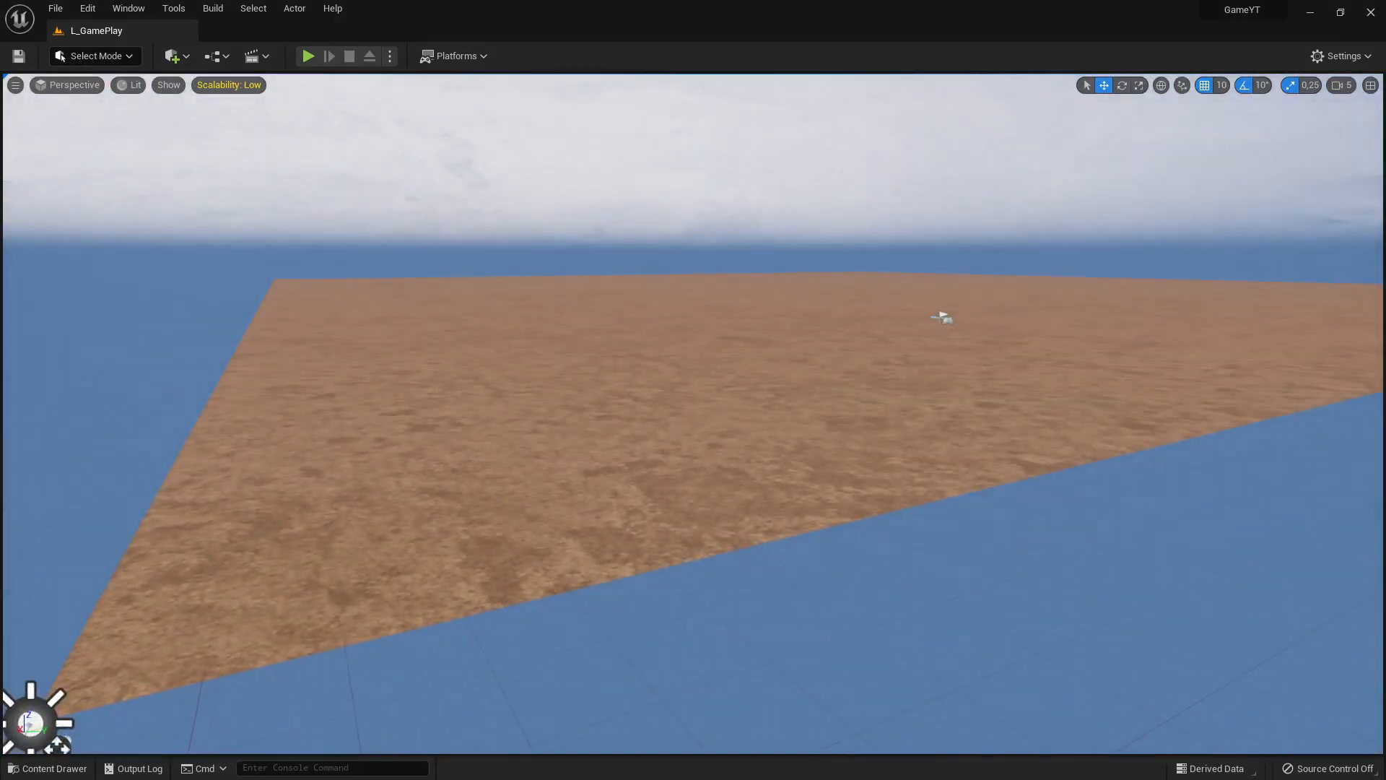
click(1342, 87)
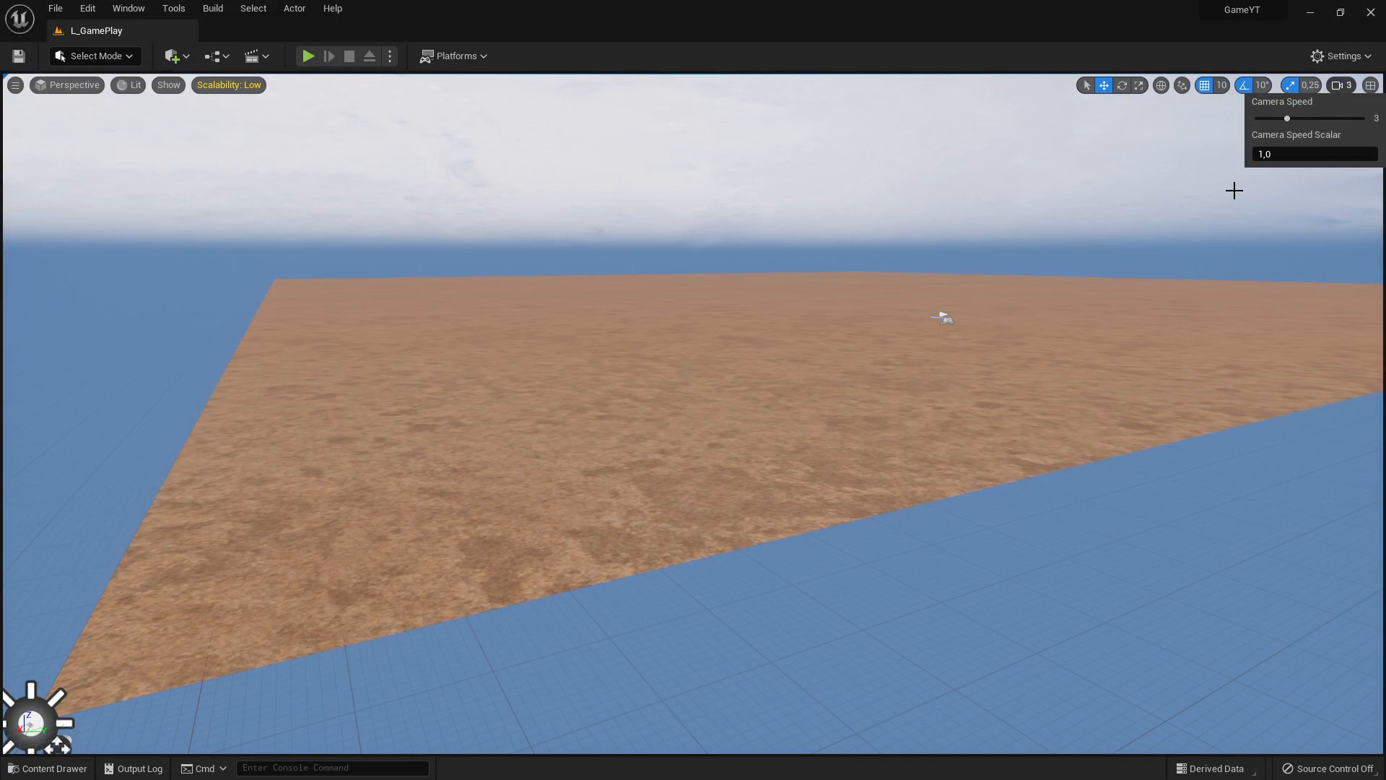
right_drag(979, 291, 402, 674)
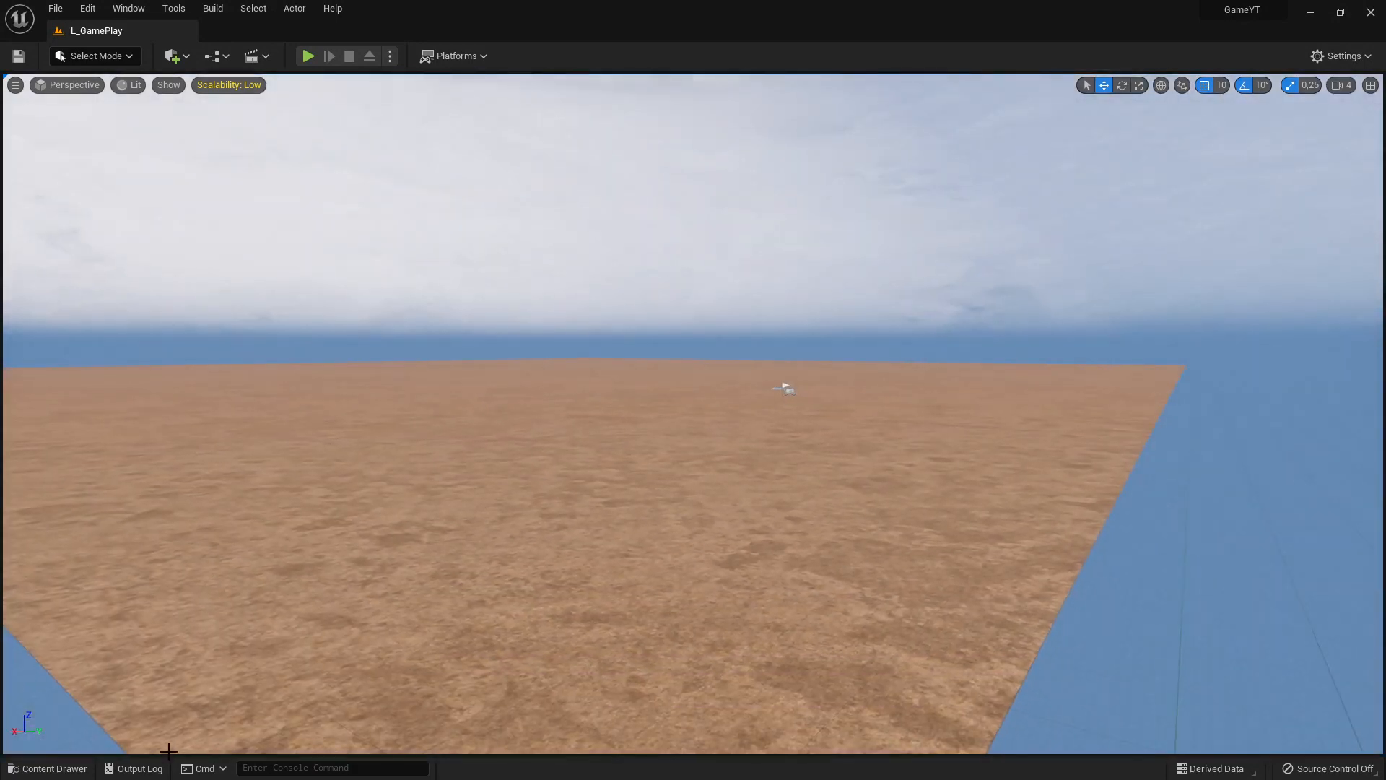
click(47, 768)
drag(1197, 557, 665, 404)
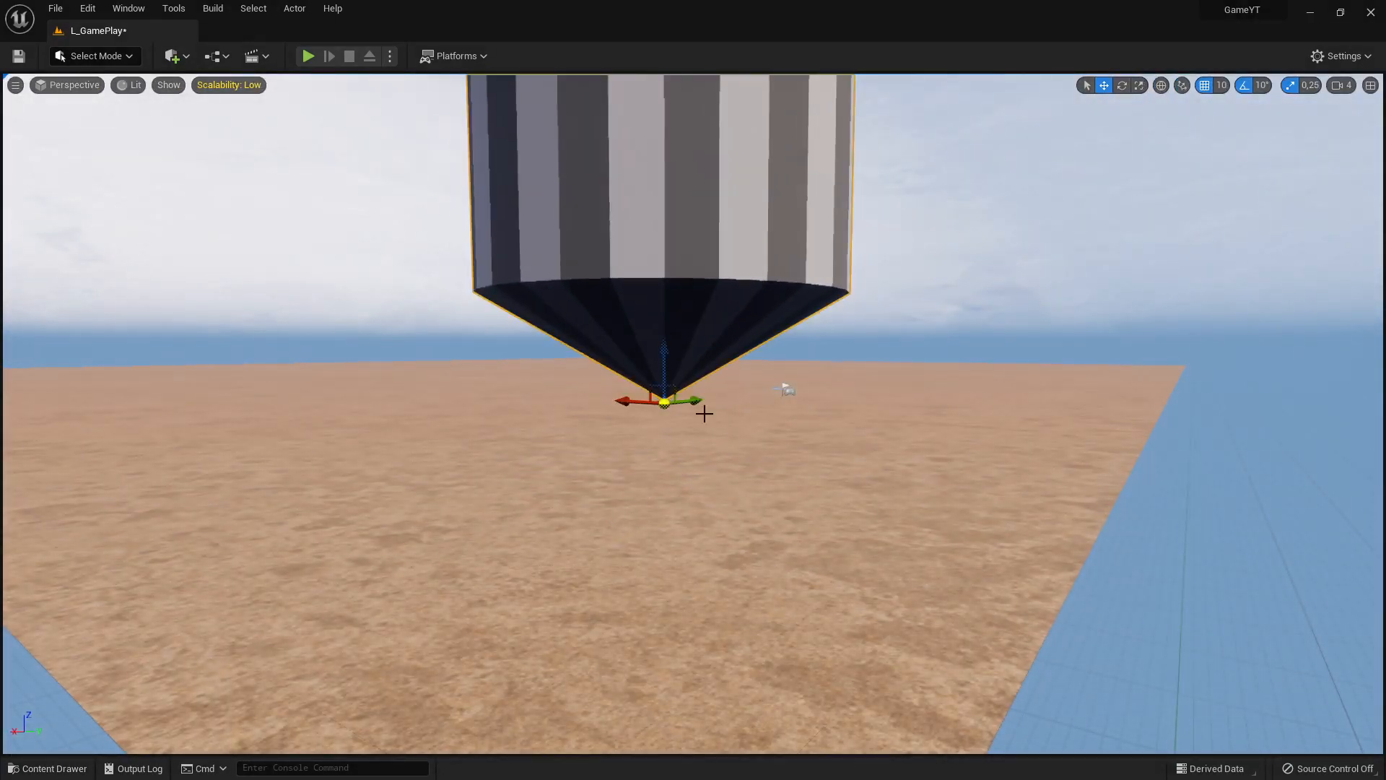
Examine the placed SpinningObject's size and striped colors from different viewpoints
right_drag(702, 413, 668, 409)
key(w)
key(s)
key(w)
key(d)
key(a)
key(s)
key(e)
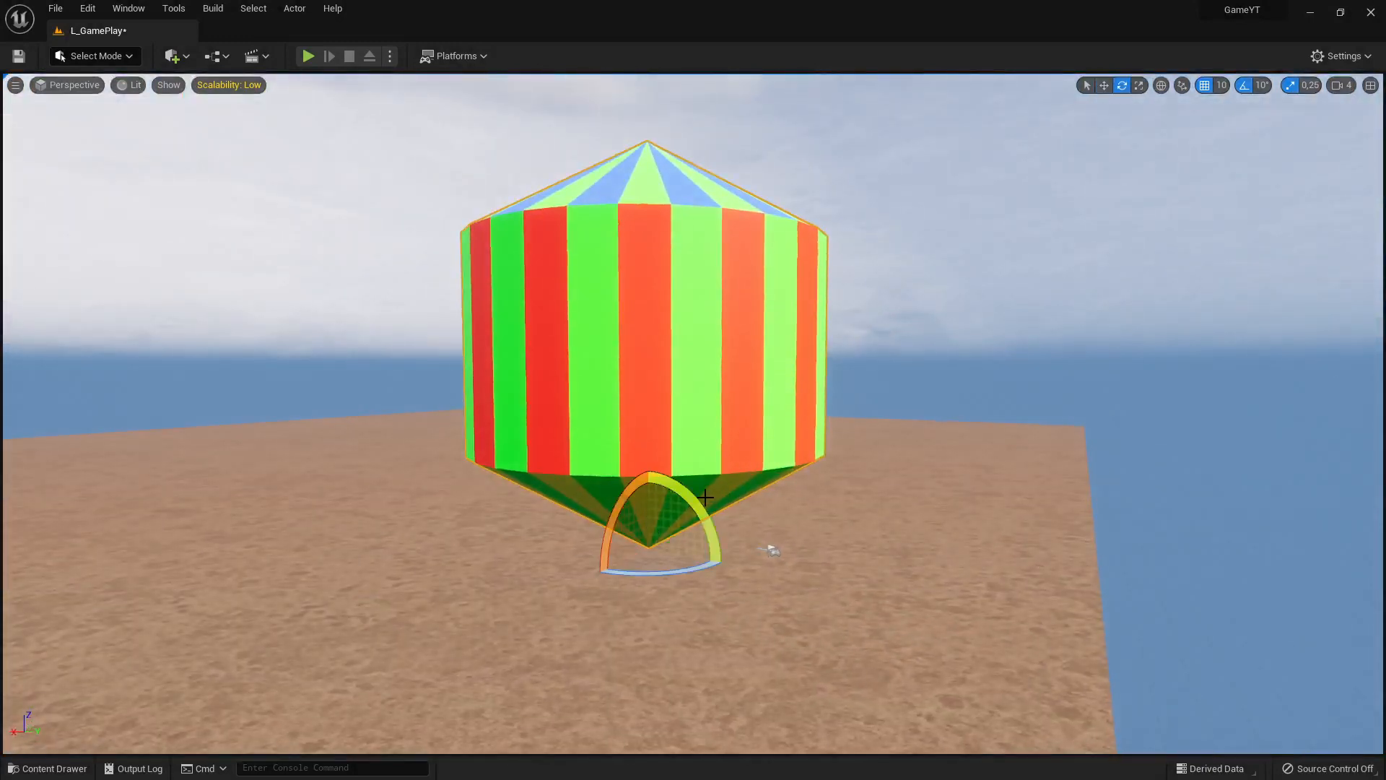
key(w)
key(r)
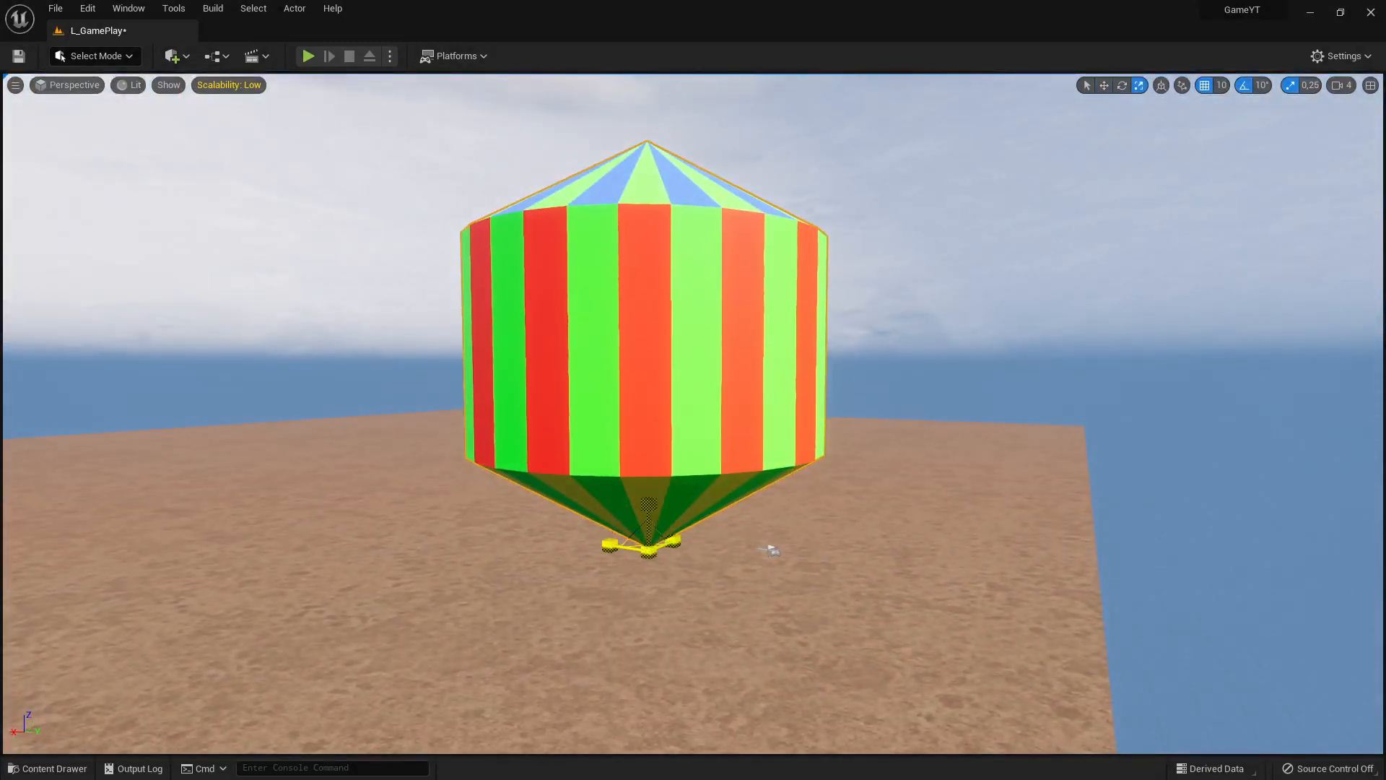
key(a)
mouse_move(668, 409)
right_down()
mouse_move(708, 396)
mouse_move(678, 428)
right_up()
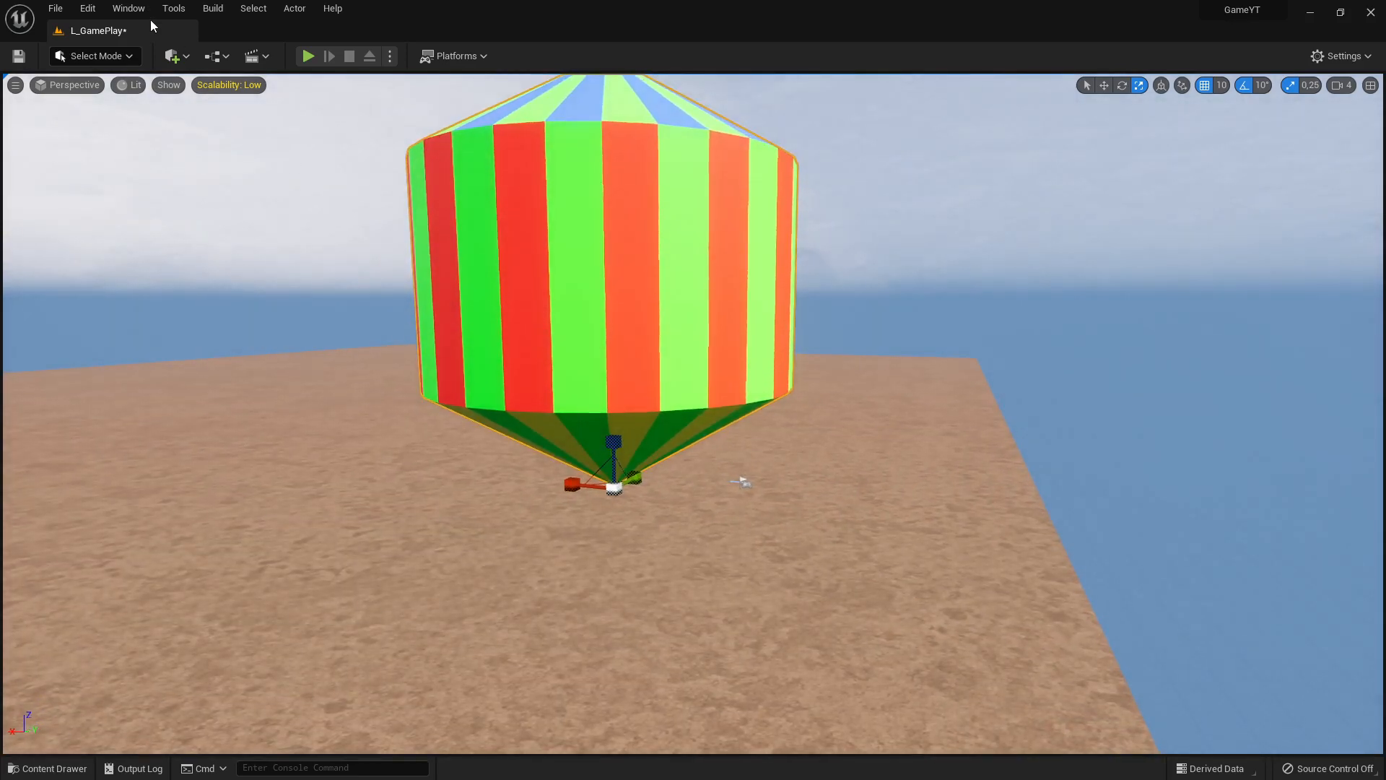
Show the details of the placed SpinningObject and reset its location to the default
click(128, 8)
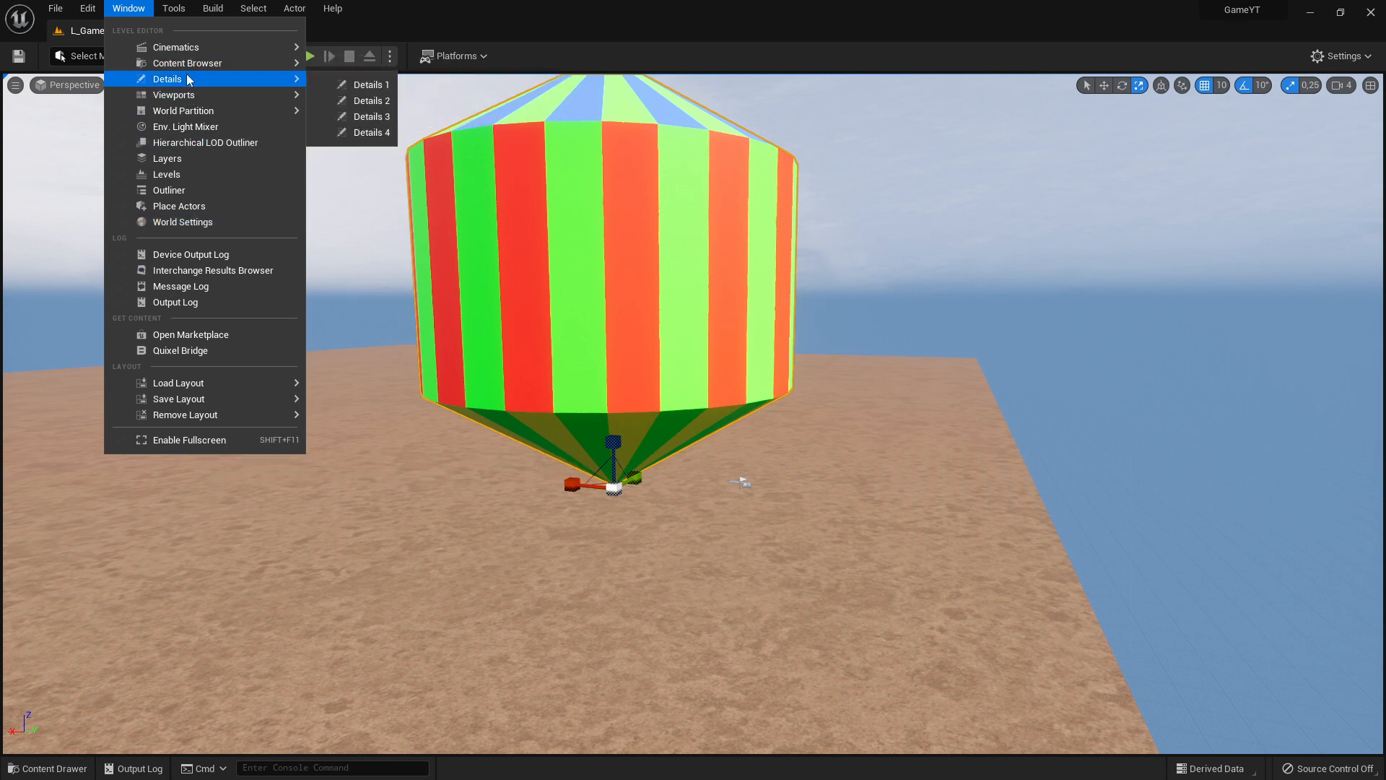
mouse_move(190, 51)
click(353, 83)
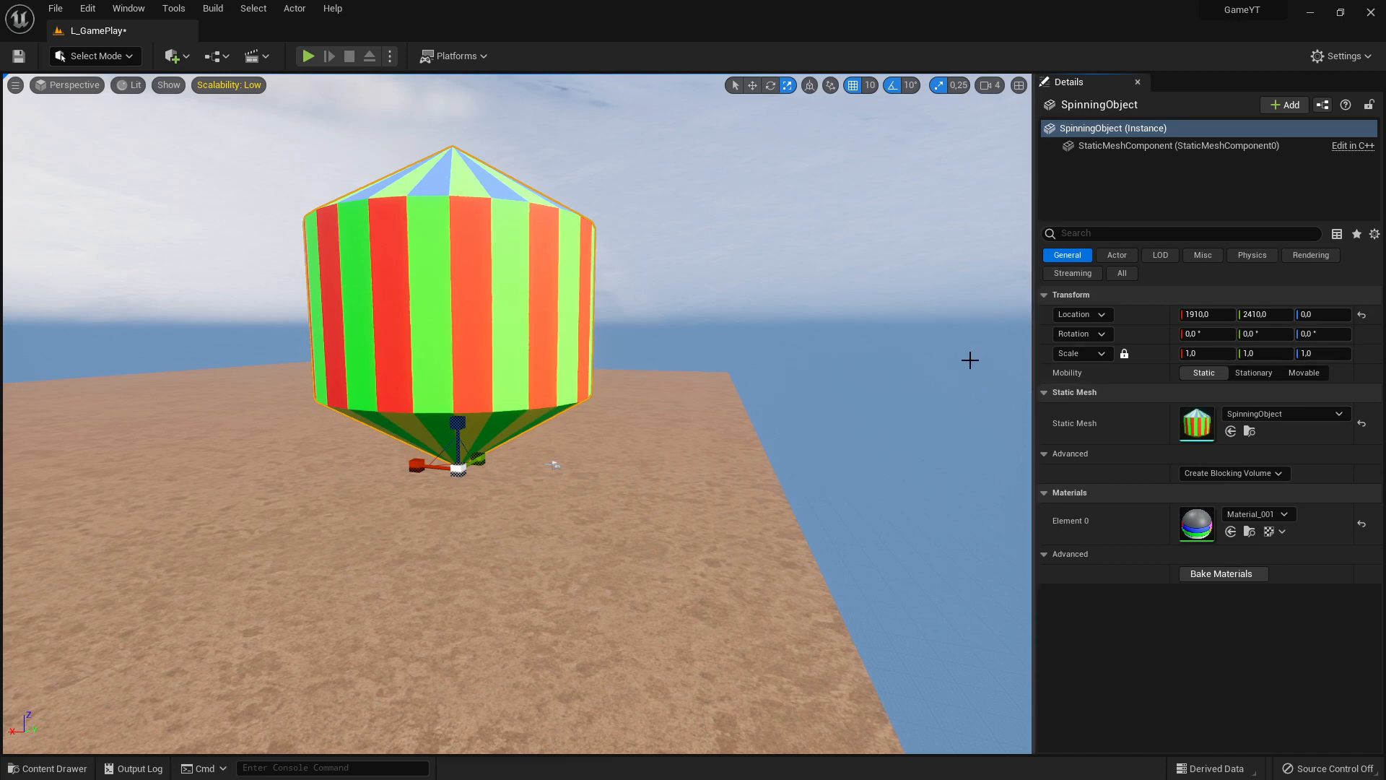
click(1362, 315)
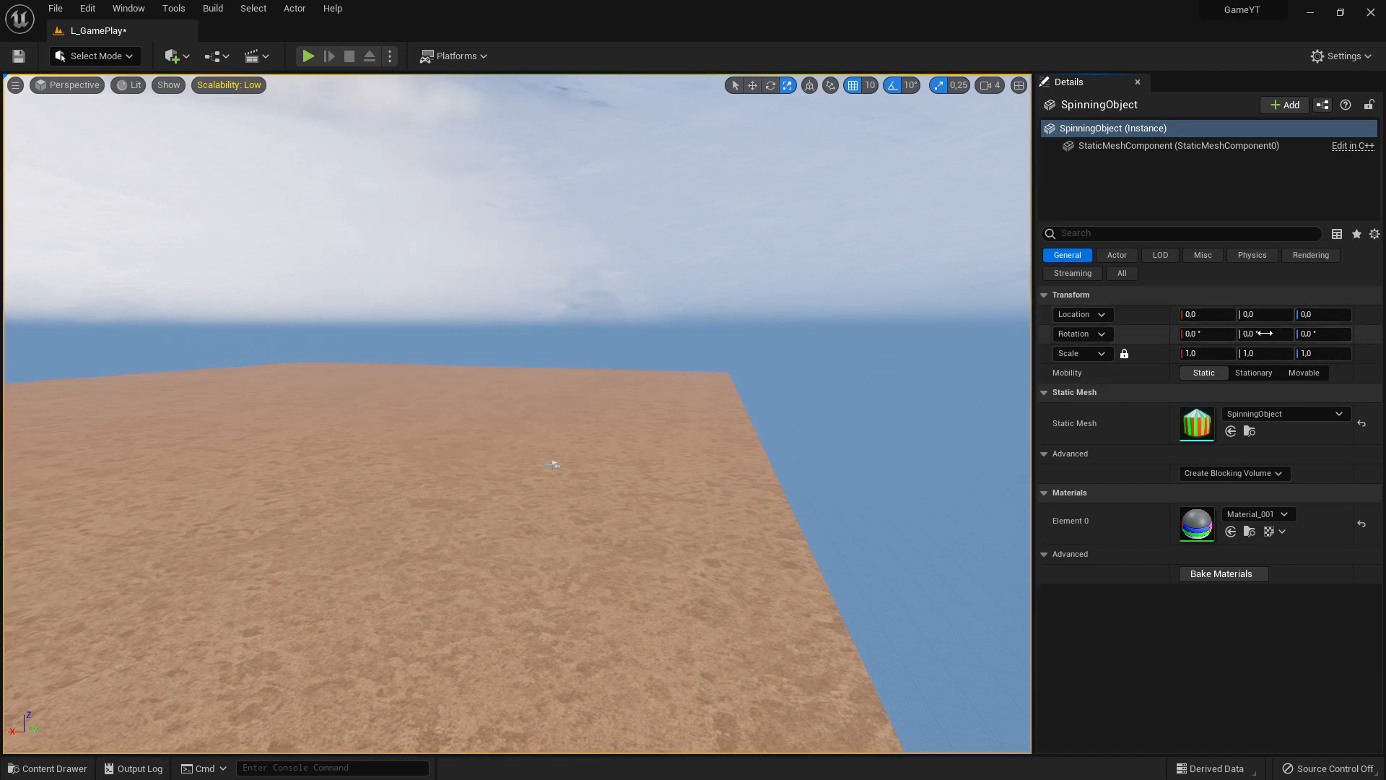
Move the SpinningObject onto the landscape at about X 1490, Y 890 and set its uniform scale to 0.1
key(f)
key(w)
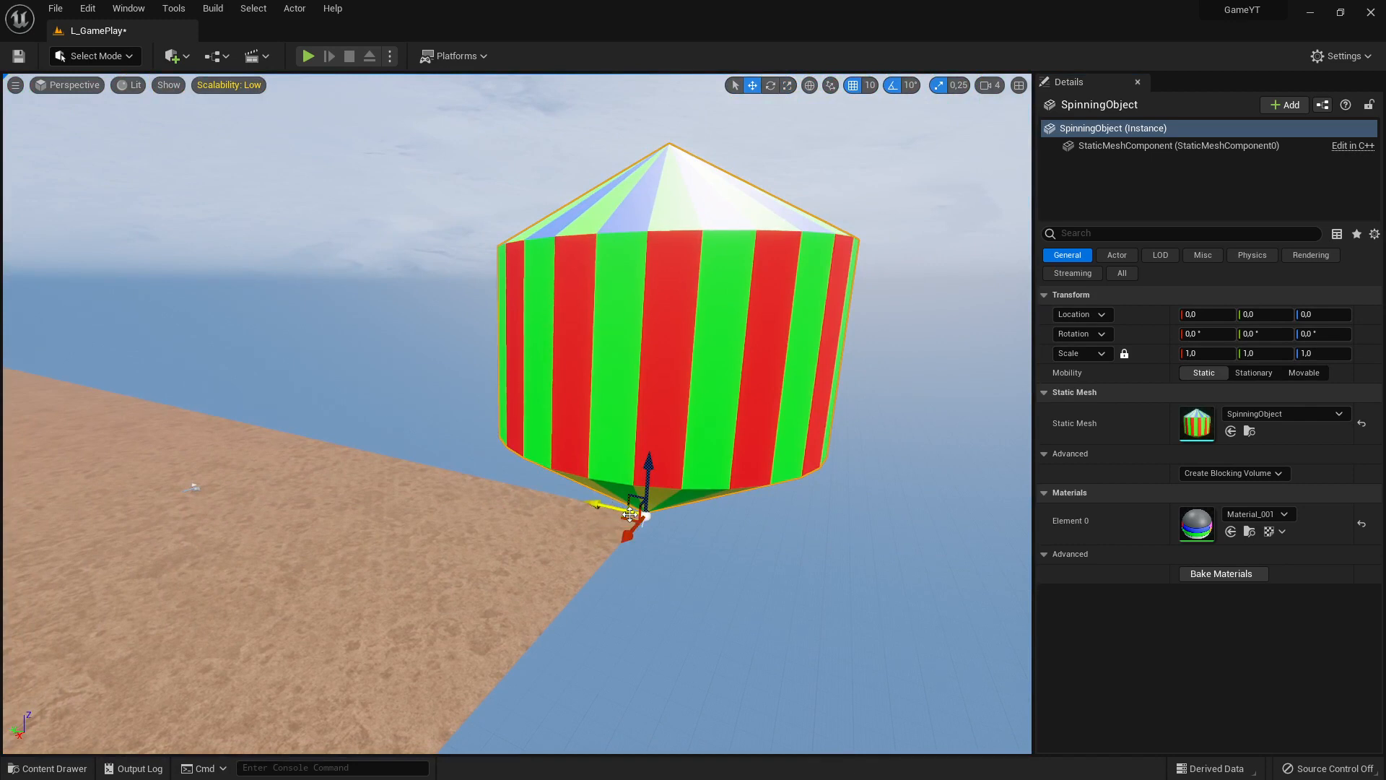
drag(629, 513, 247, 581)
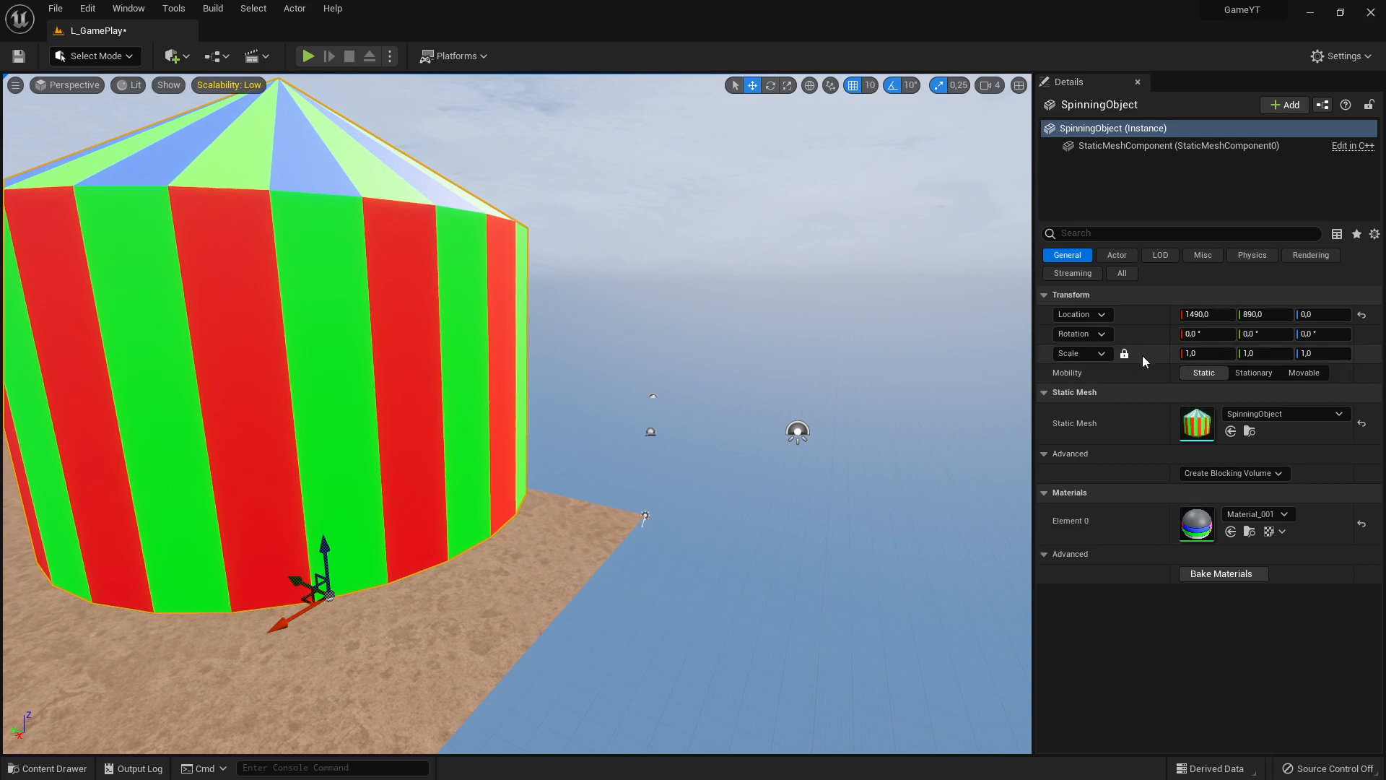
click(1198, 353)
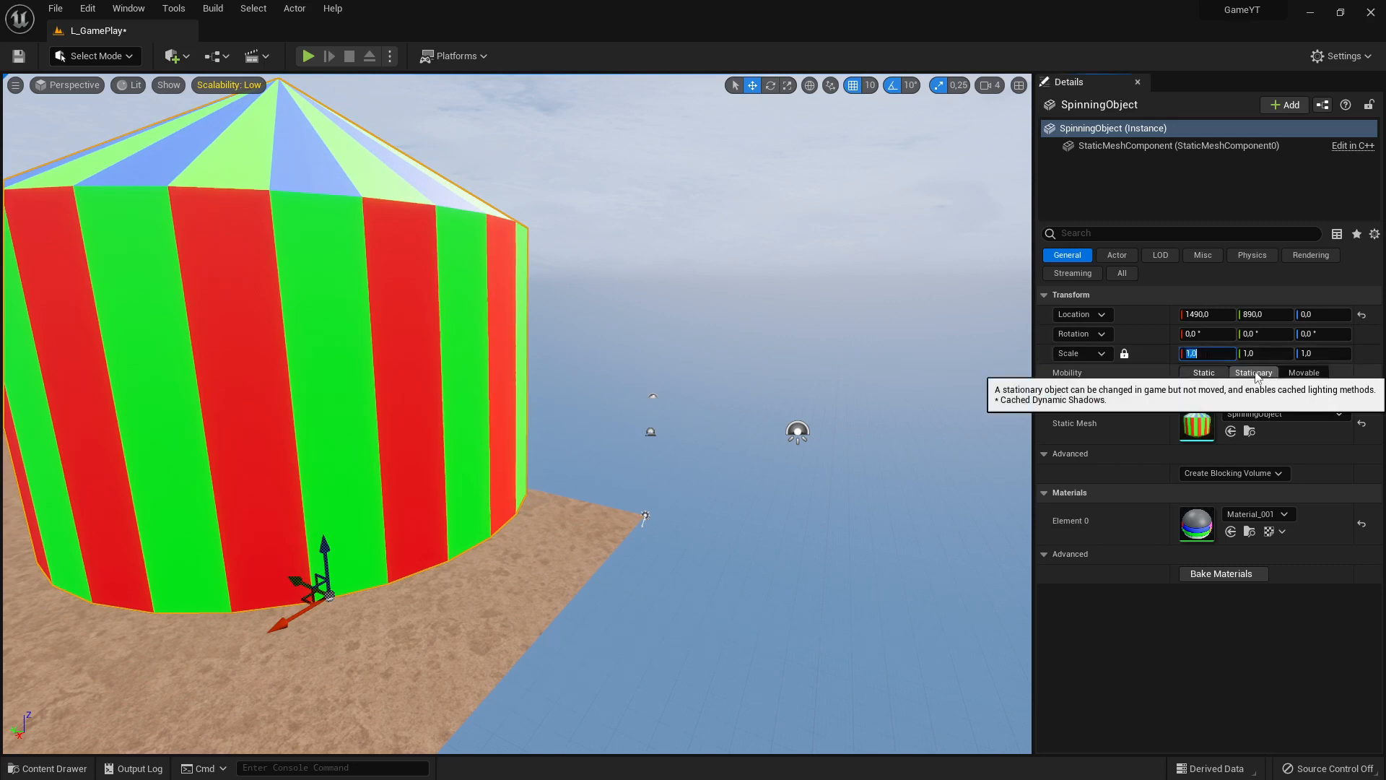
key(Return)
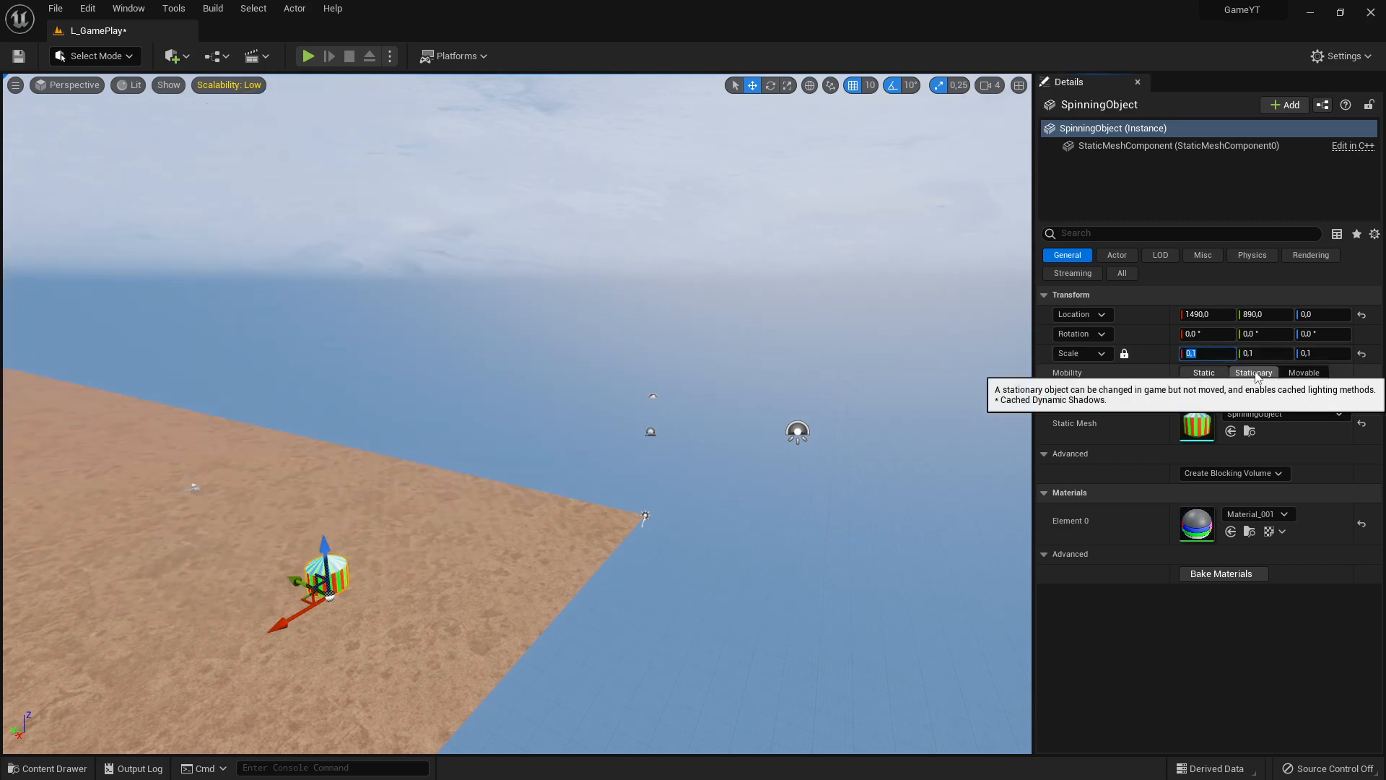
Start playing the level from a spot on the landscape near the SpinningObject
right_drag(938, 389, 699, 463)
key(d)
key(w)
key(d)
key(a)
key(s)
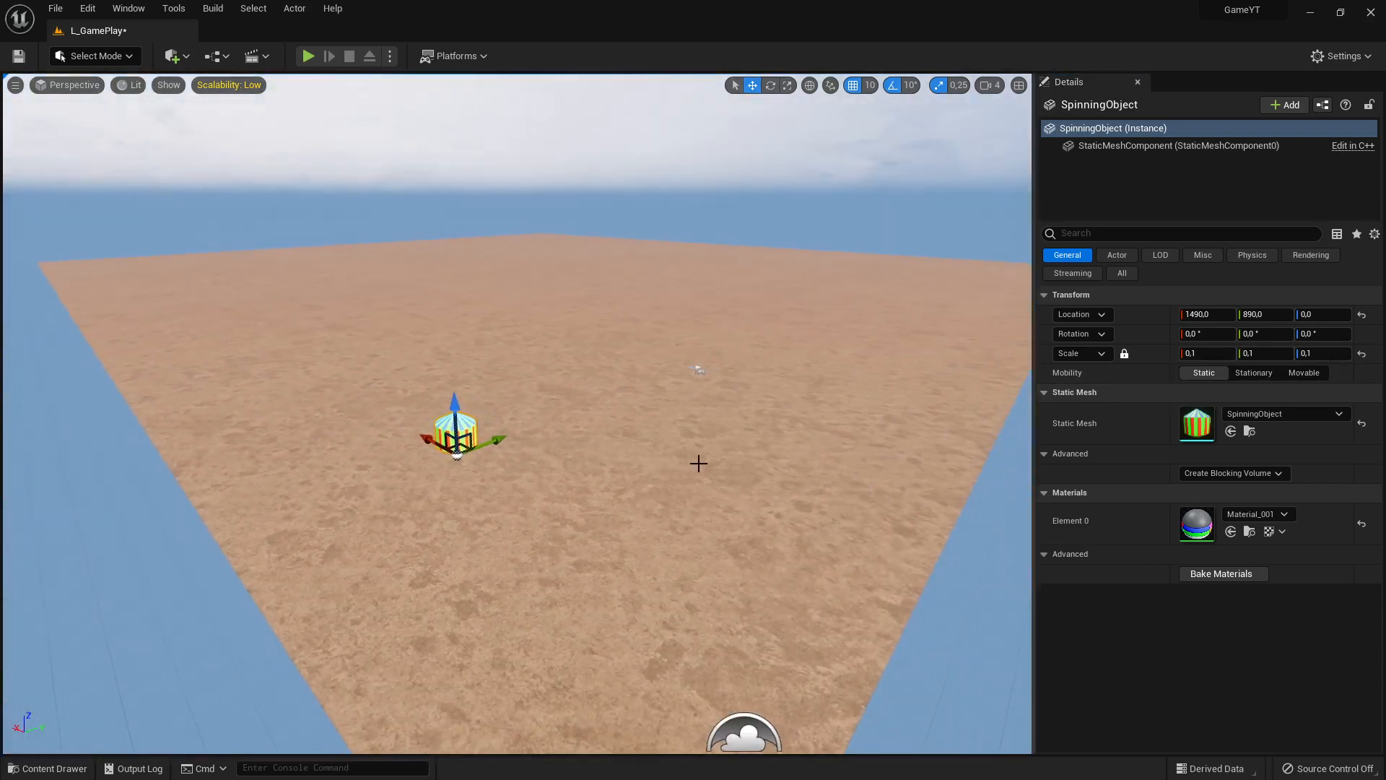
right_click(537, 555)
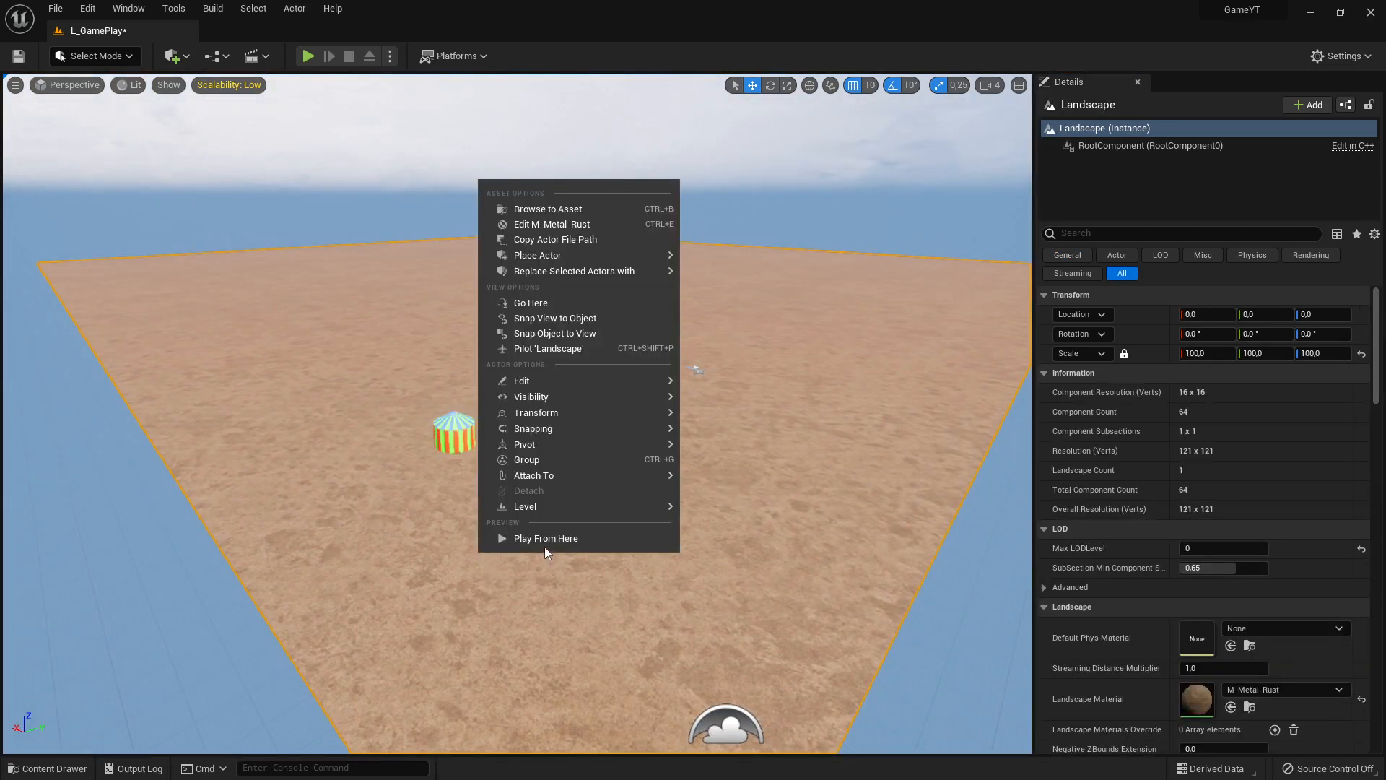
click(544, 545)
Run the character around the SpinningObject to check its size and look in game, and end the play session
key(w)
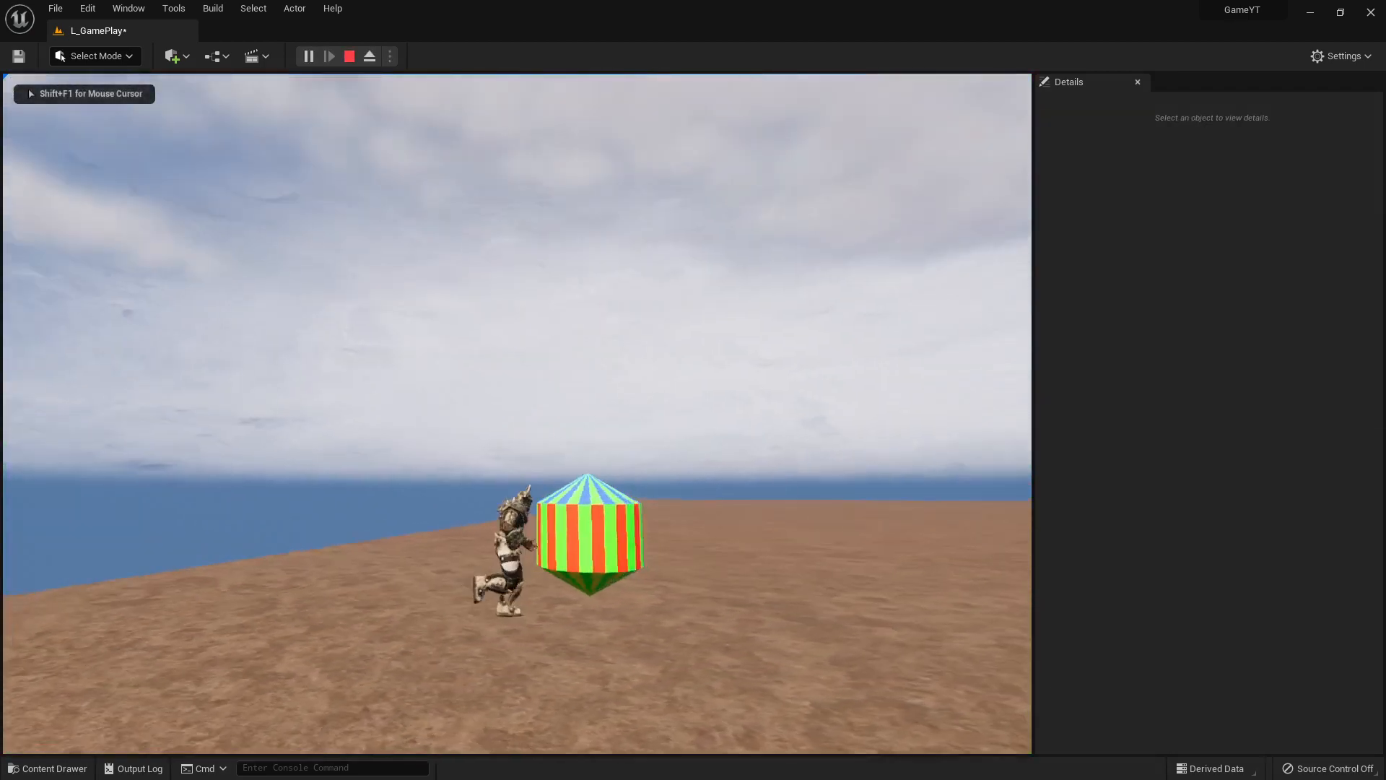
key(s)
key(d)
key(w)
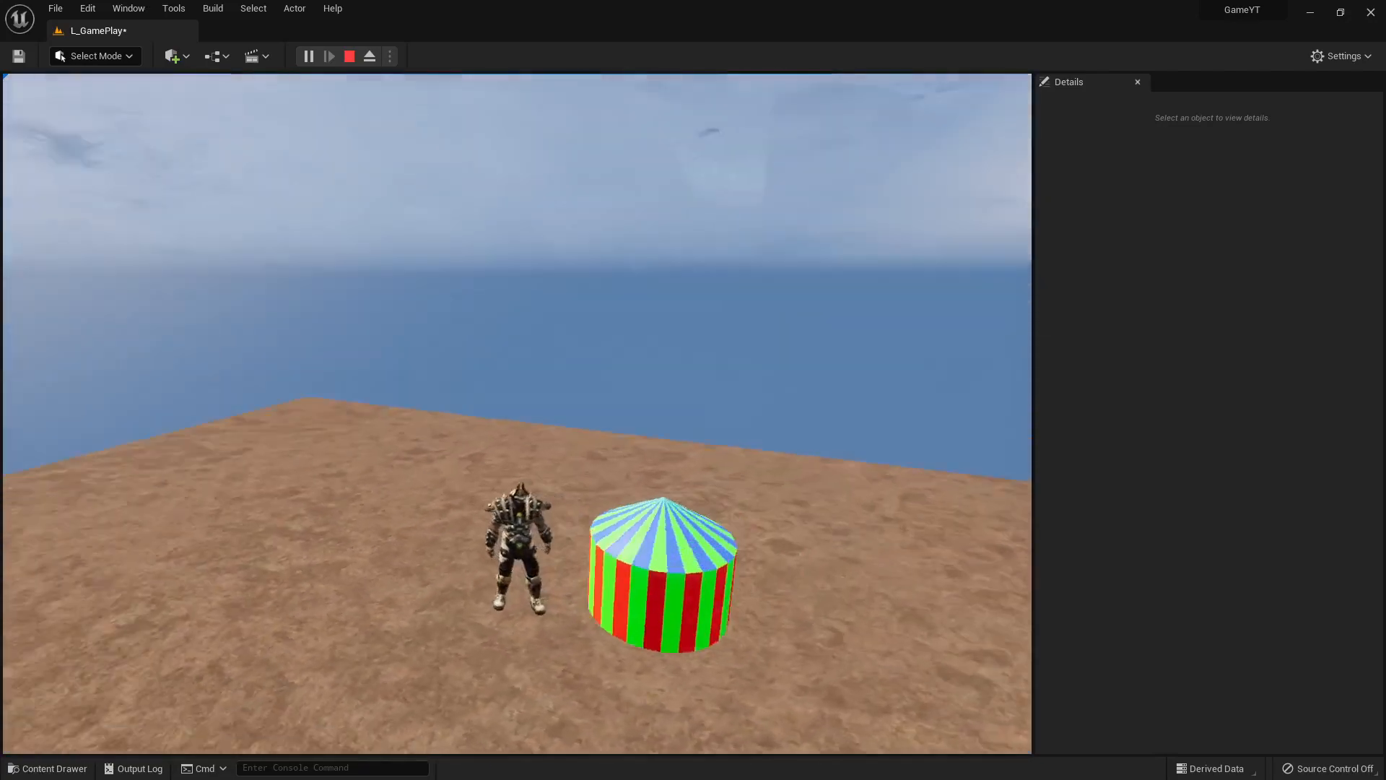
key(d)
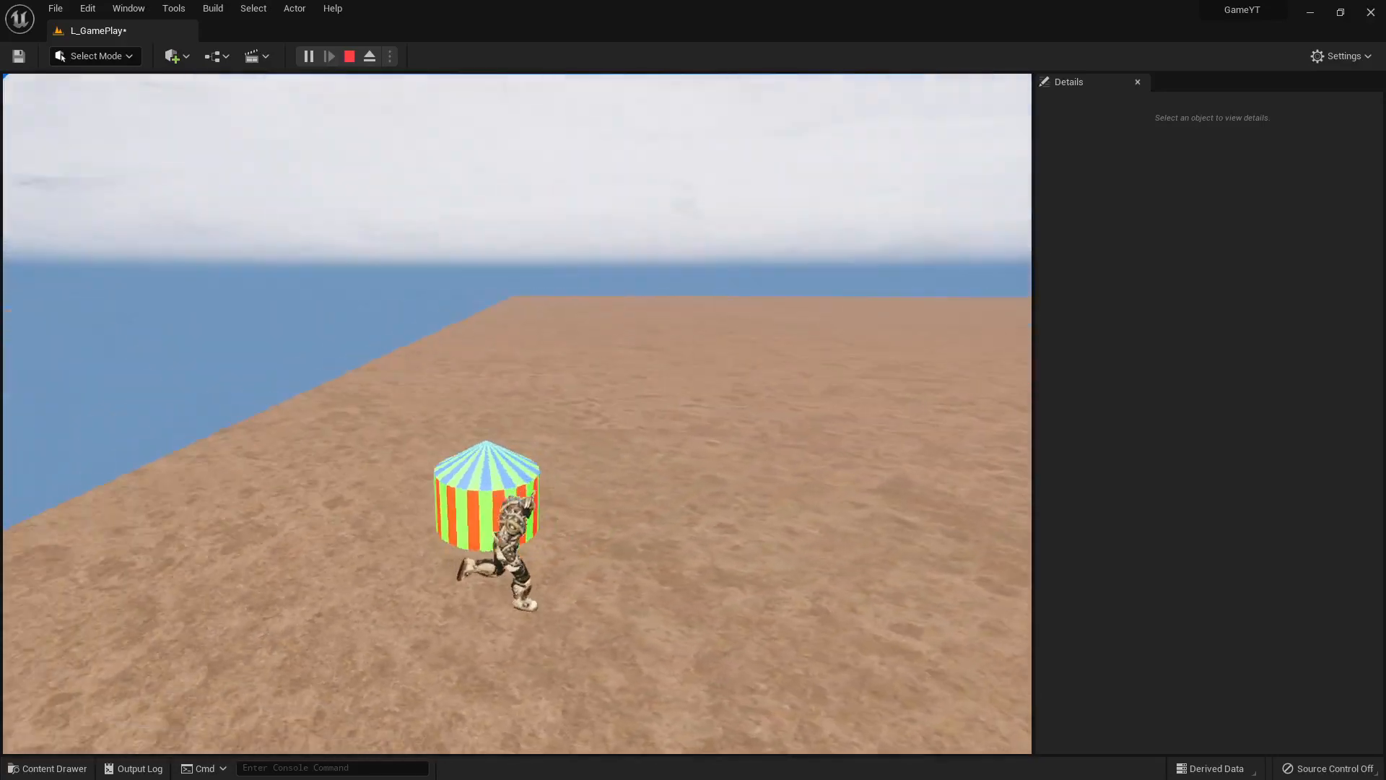
key(w)
key(s)
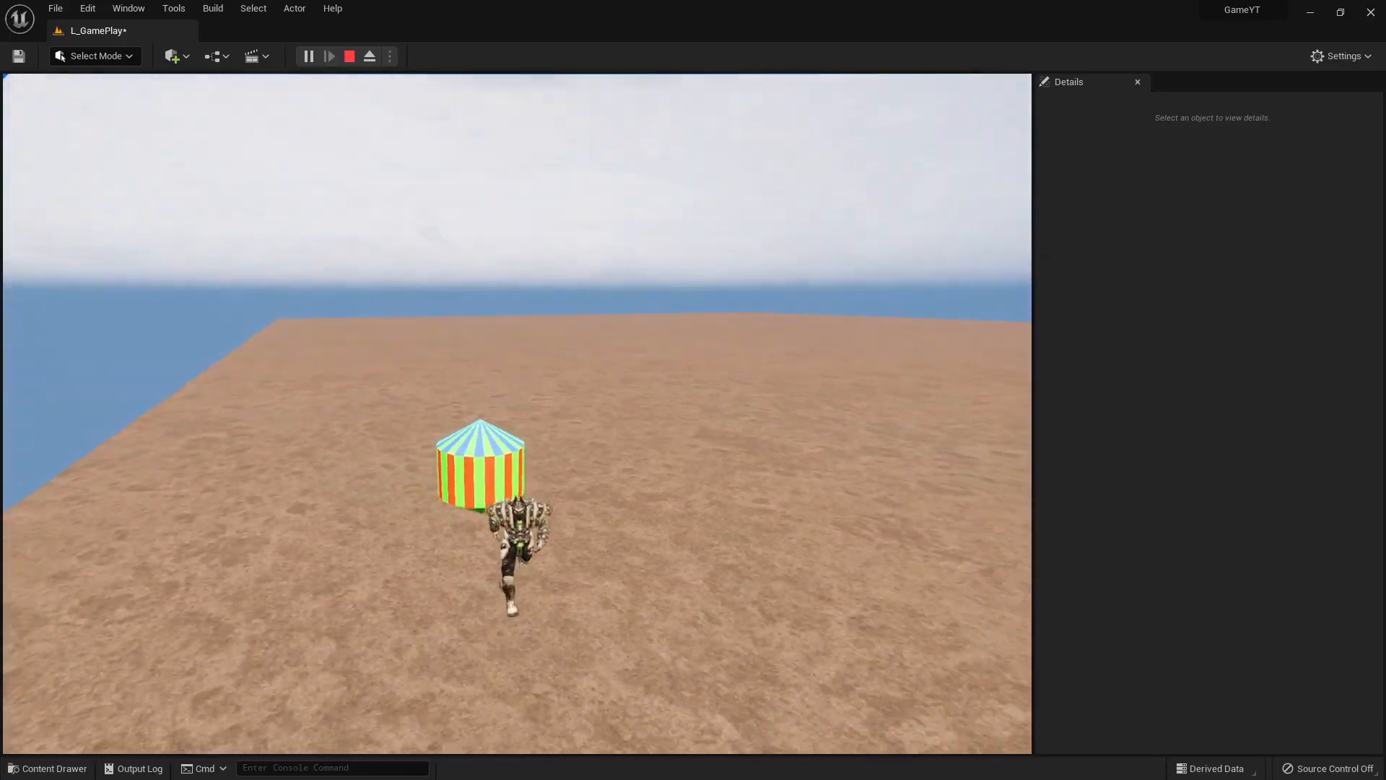
key(a)
key(w)
key(w)
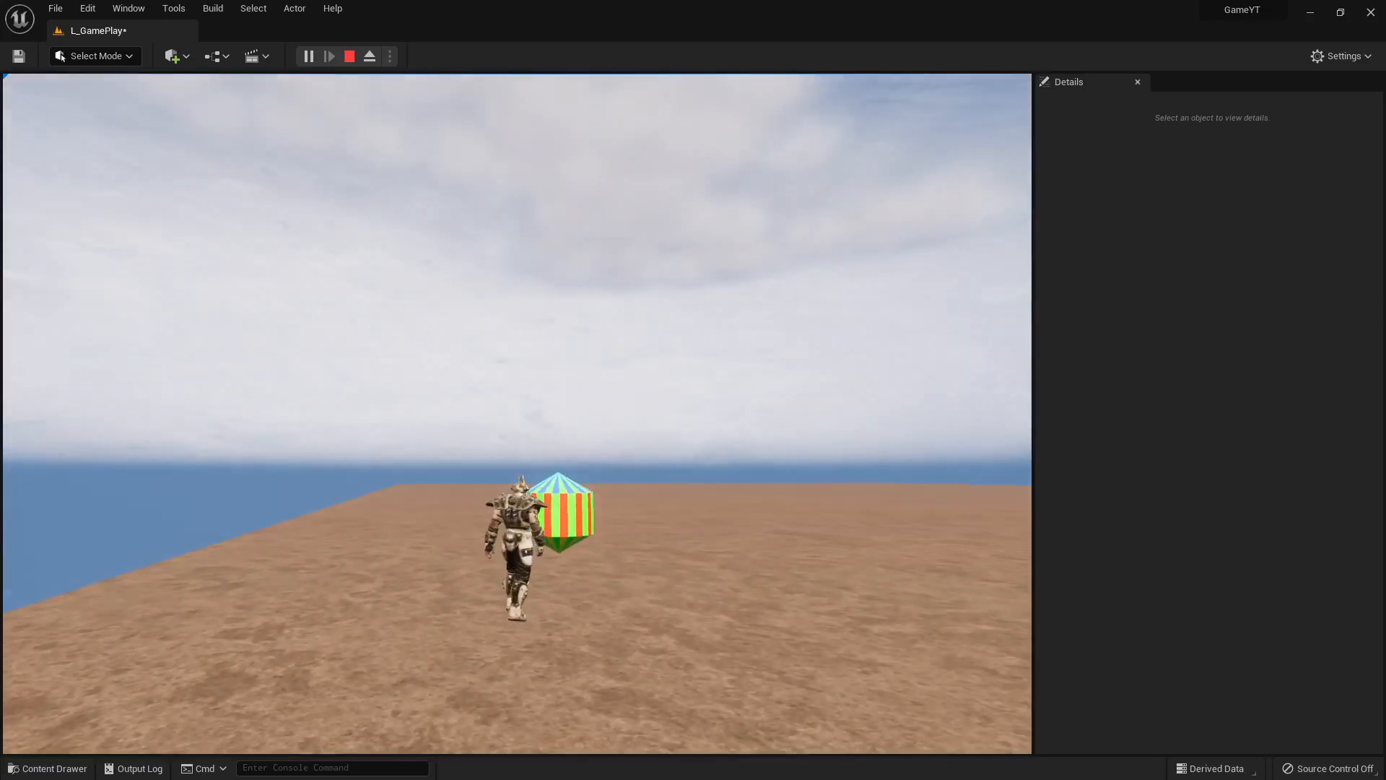
key(d)
key(s)
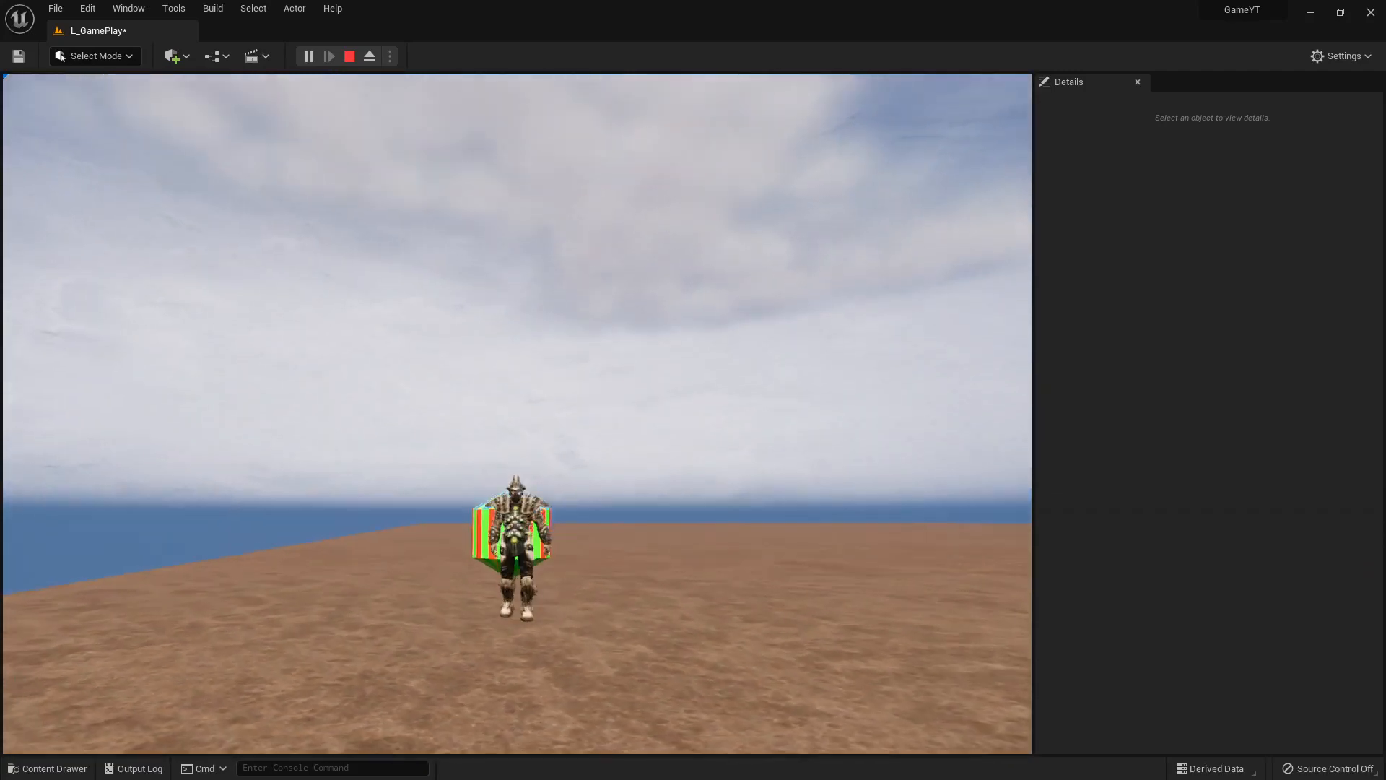
key(a)
key(w)
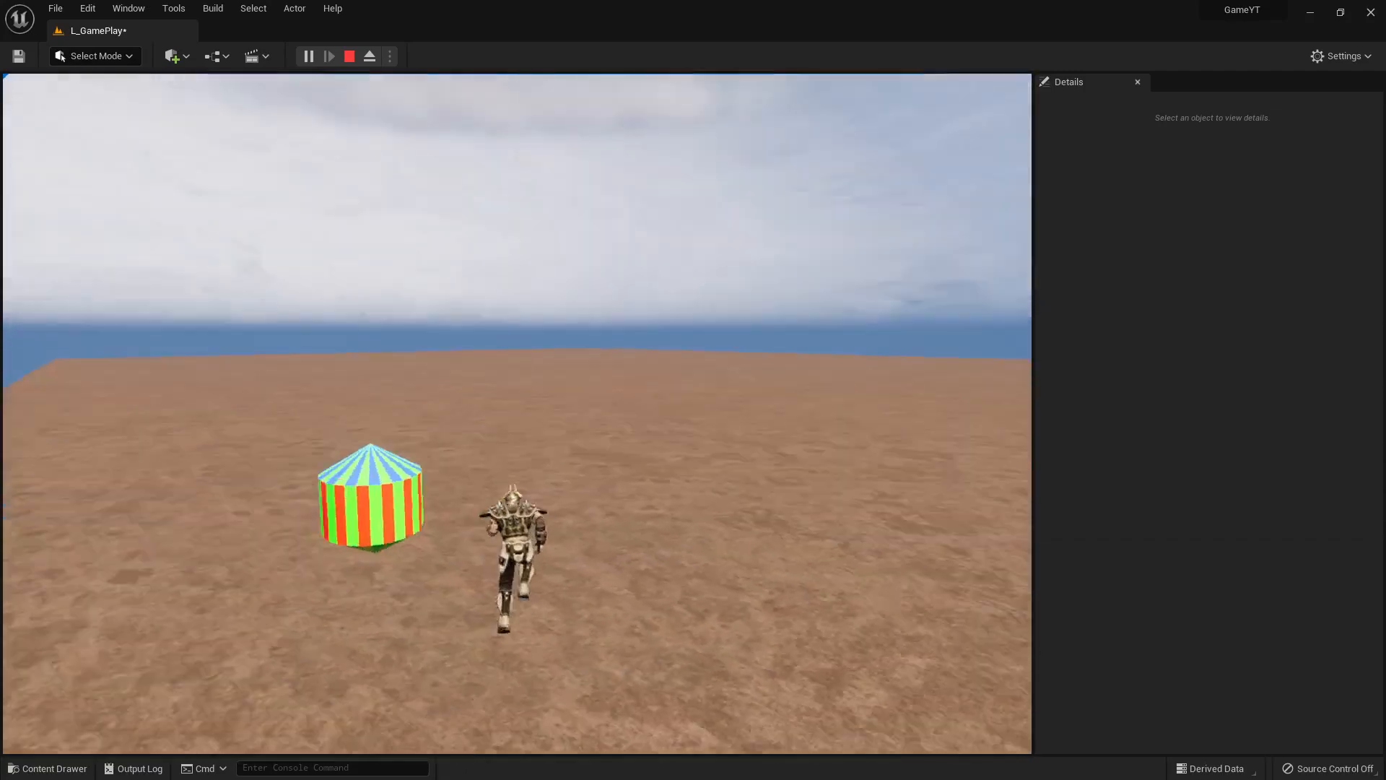
key(d)
key(w)
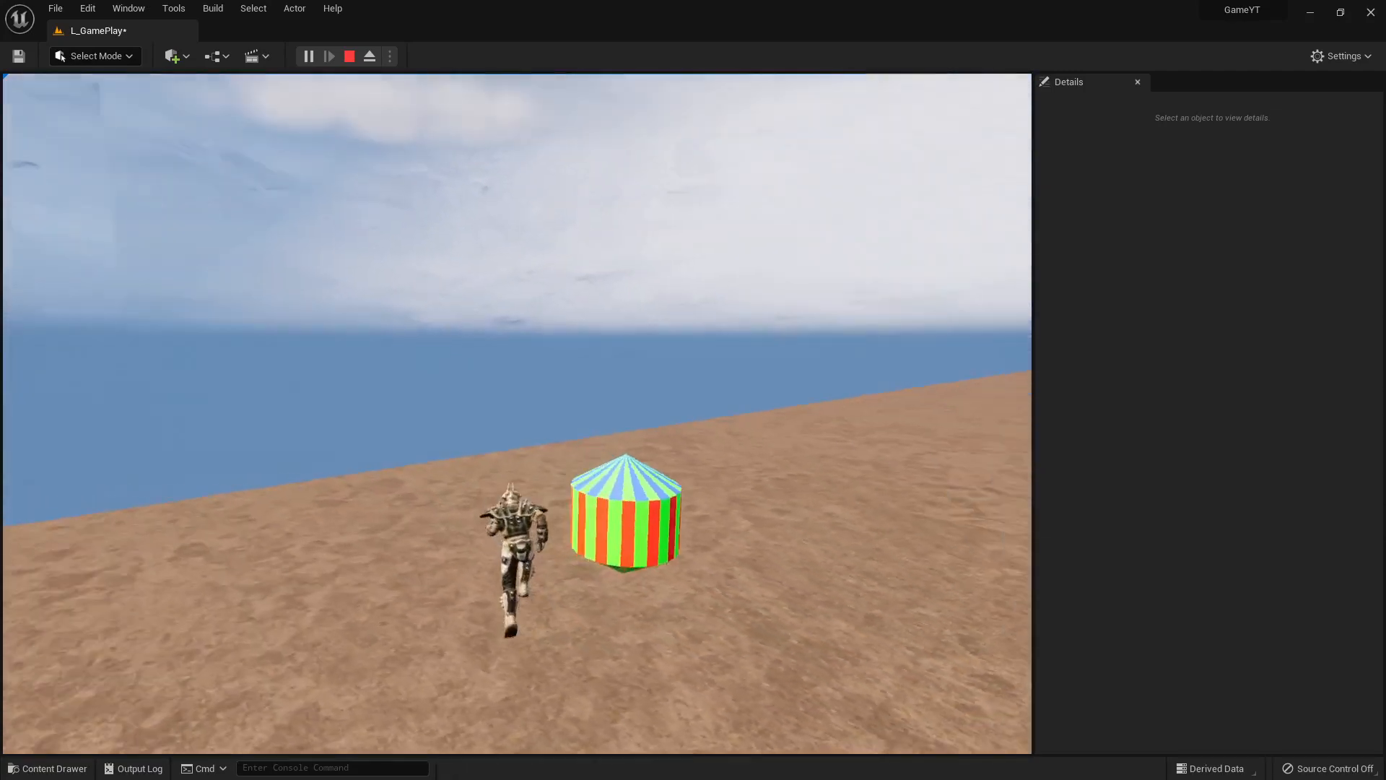
key(w)
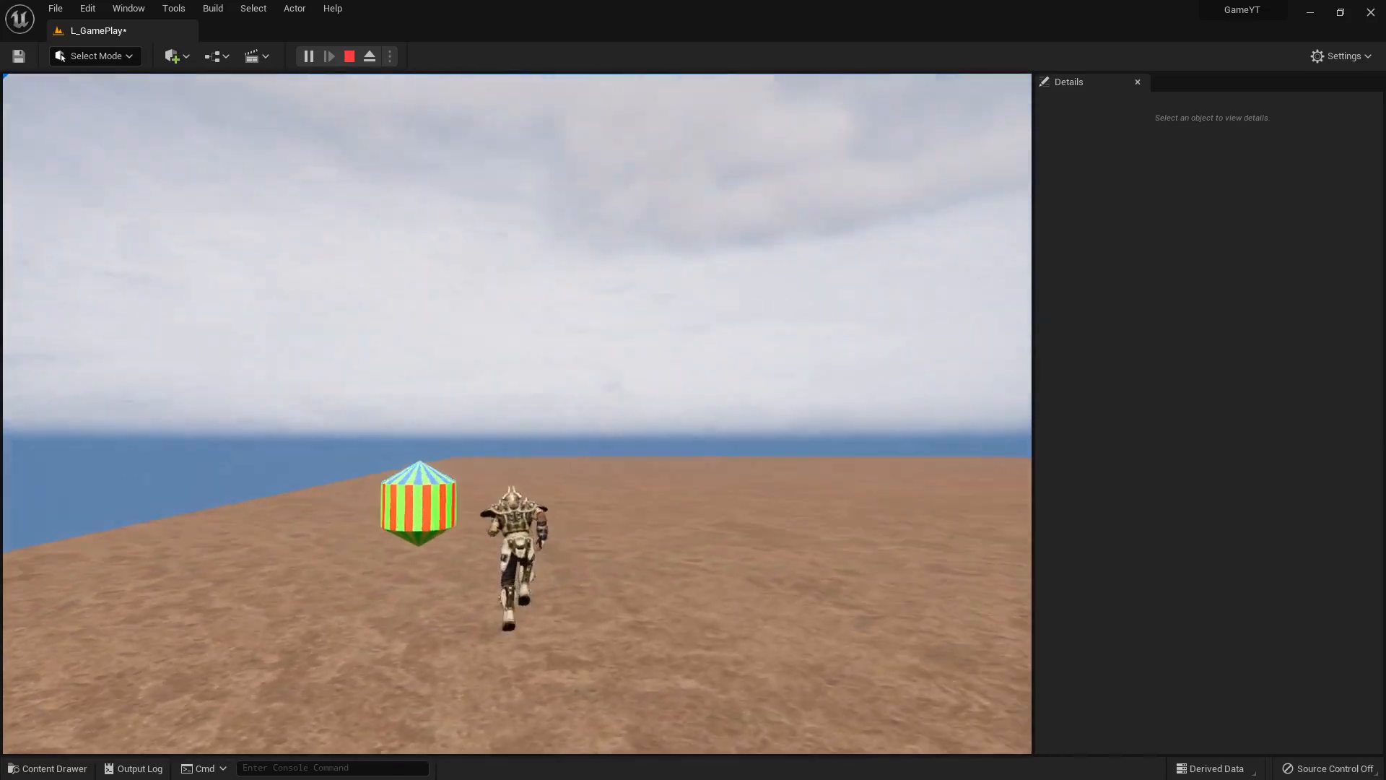
key(a)
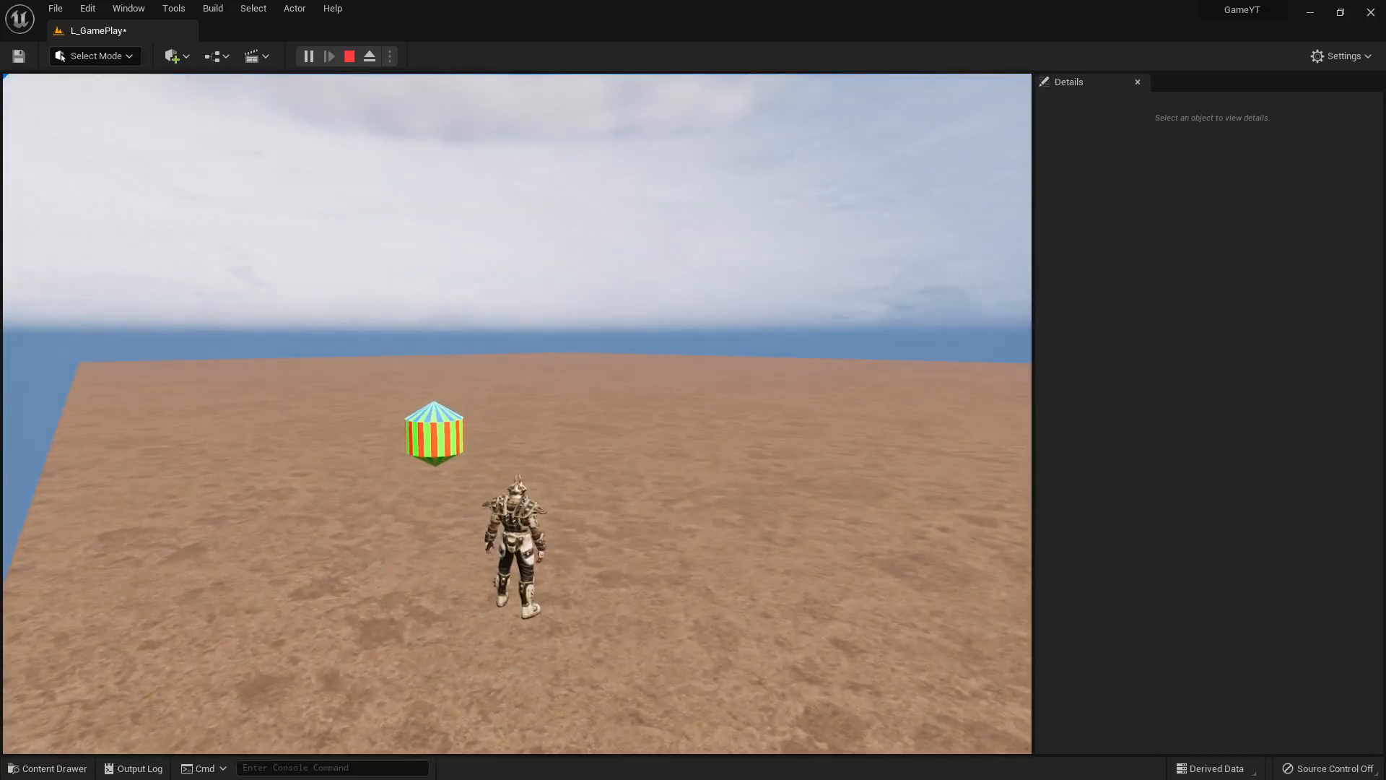
key(w)
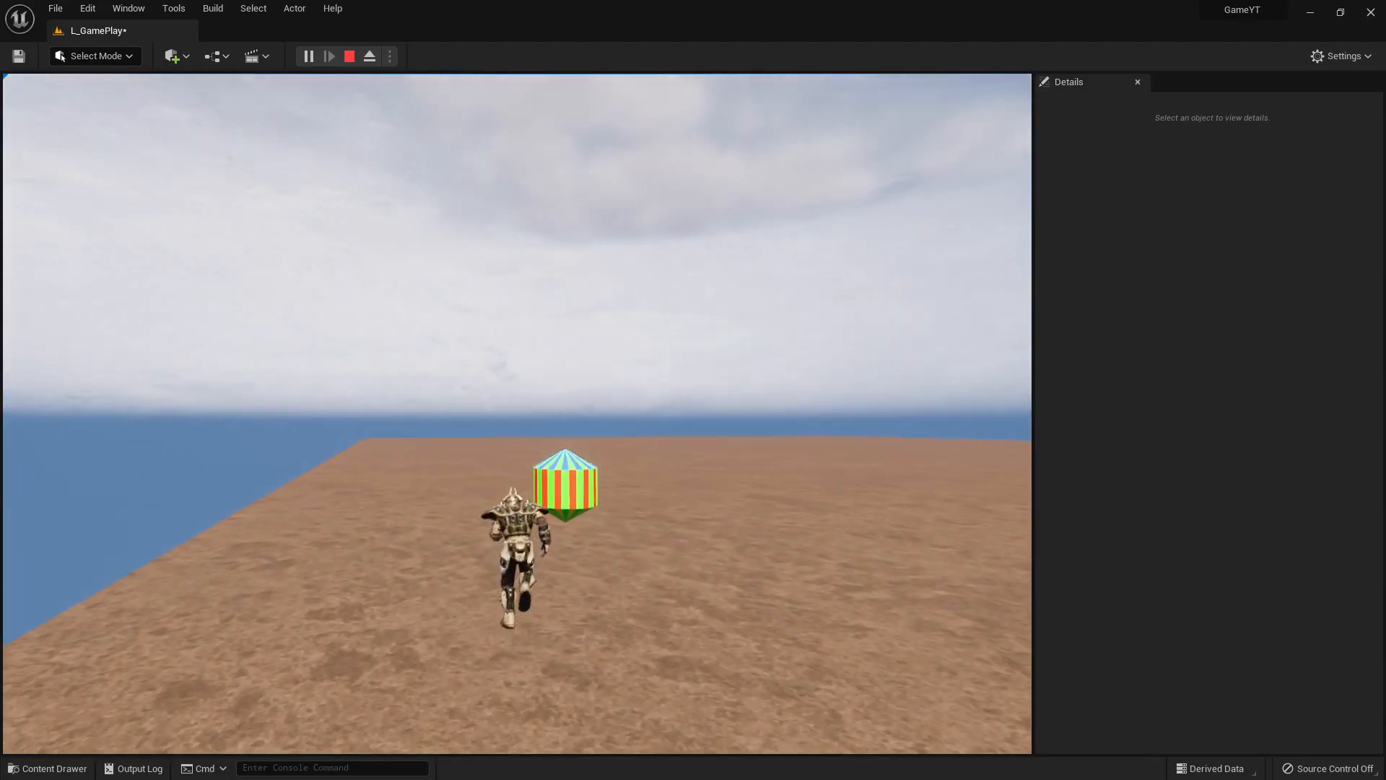
key(a)
key(w)
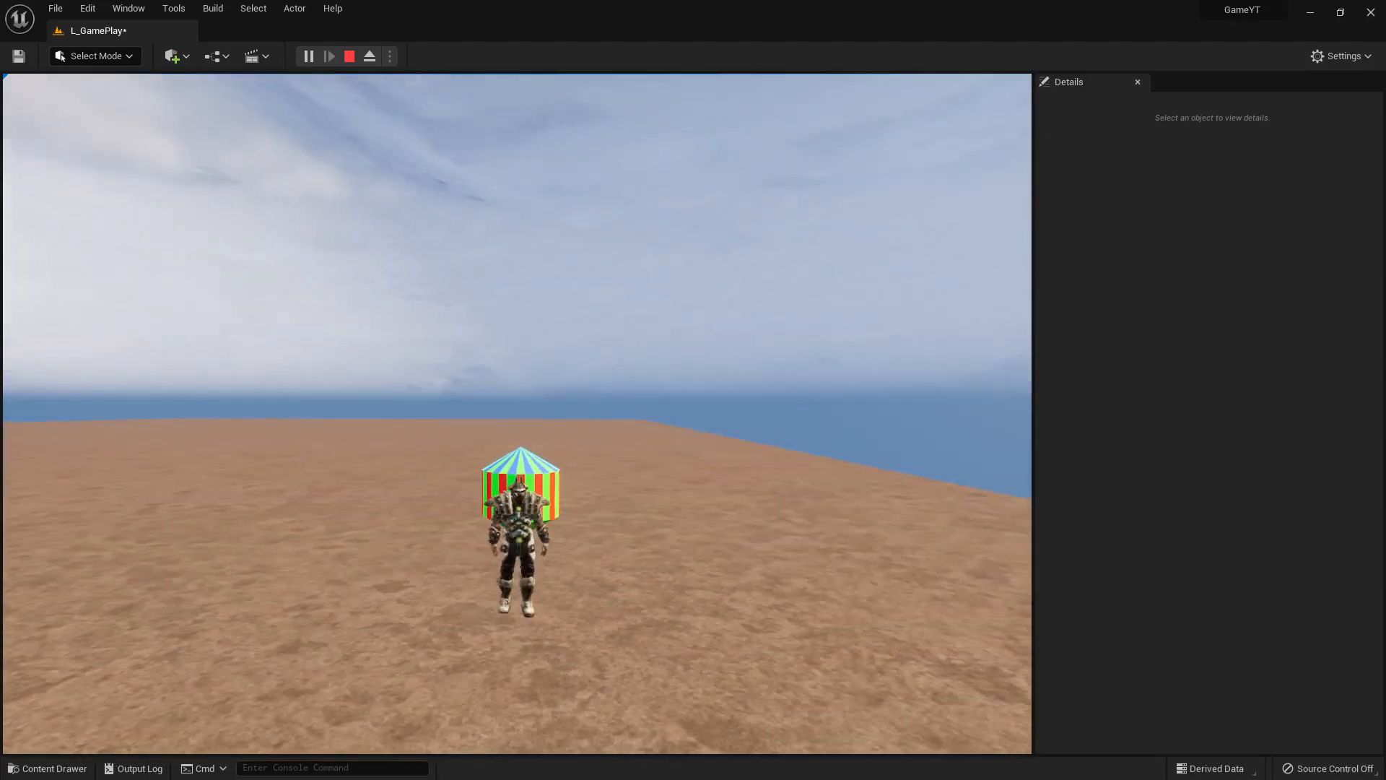
key(d)
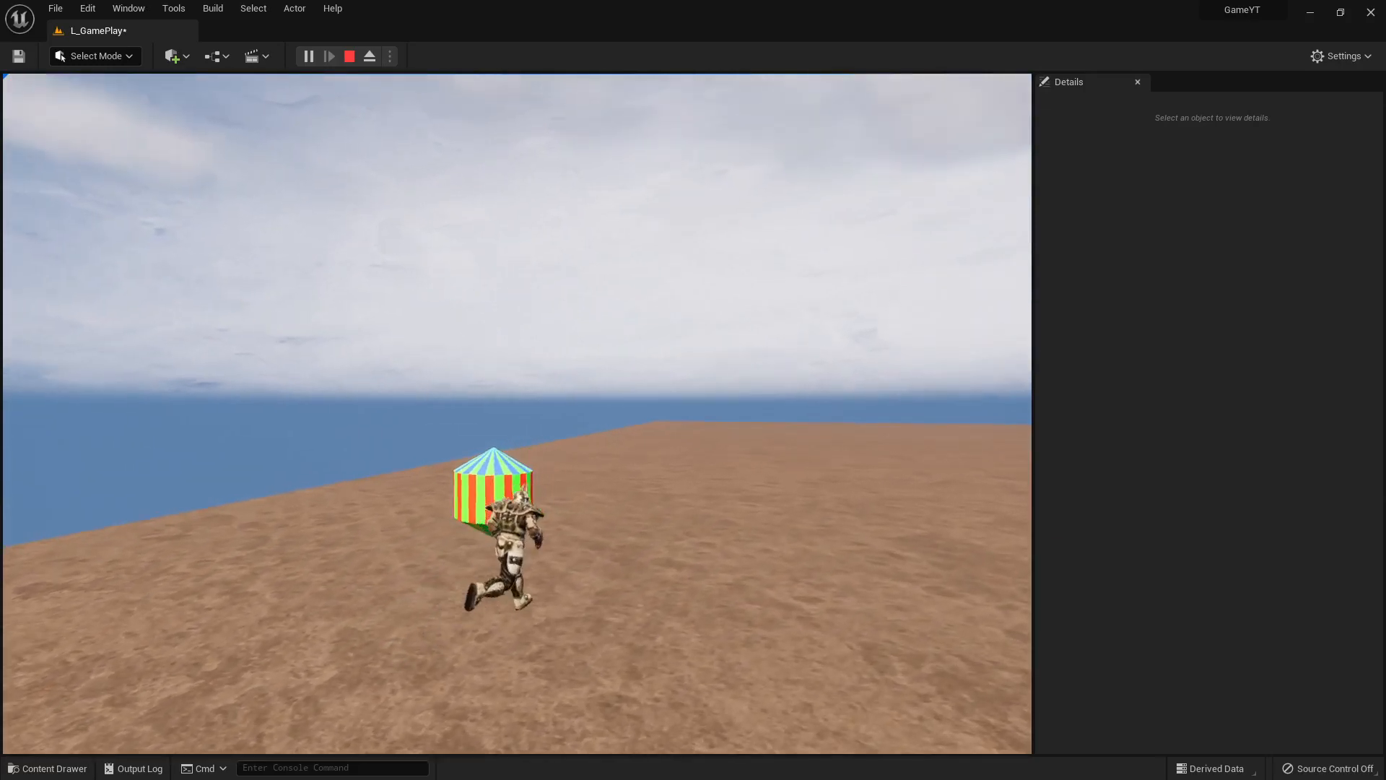
key(a)
key(d)
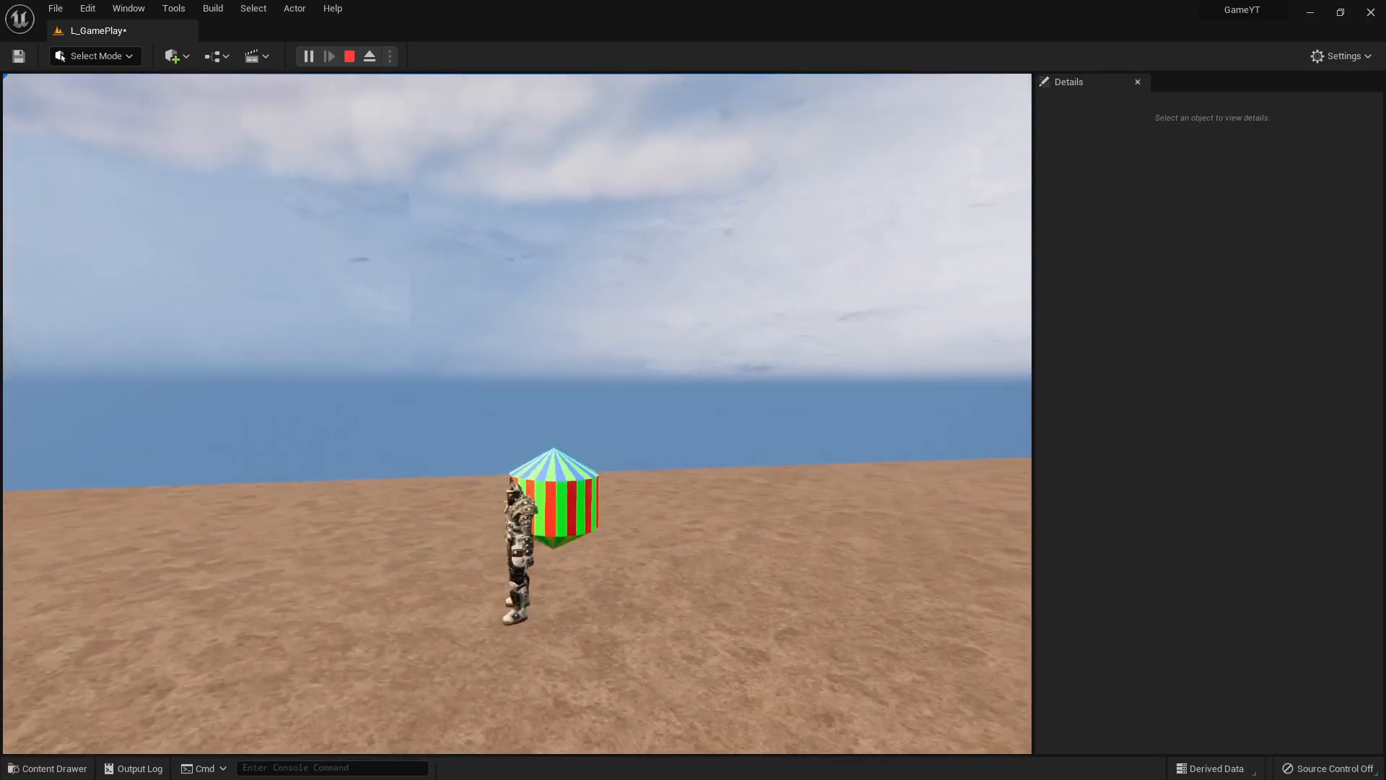
key(Escape)
click(477, 498)
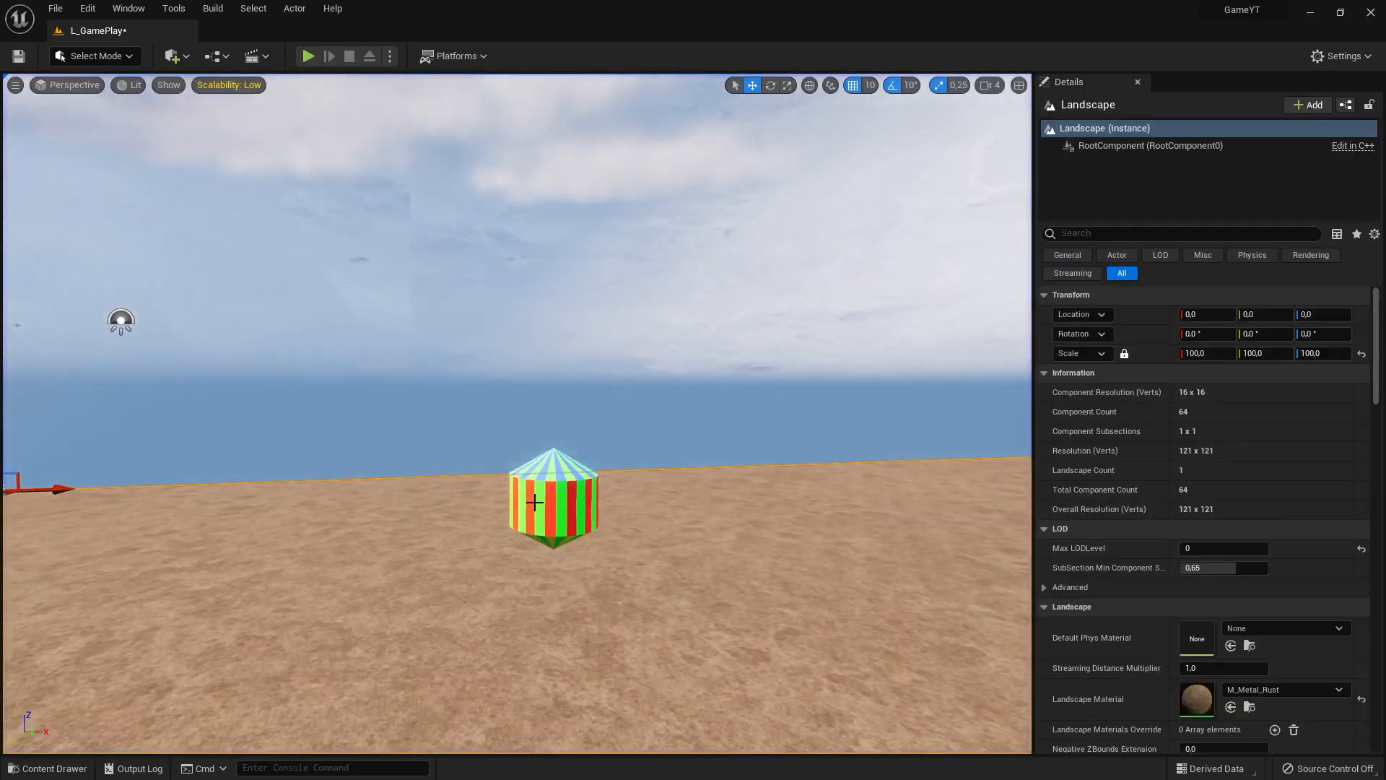